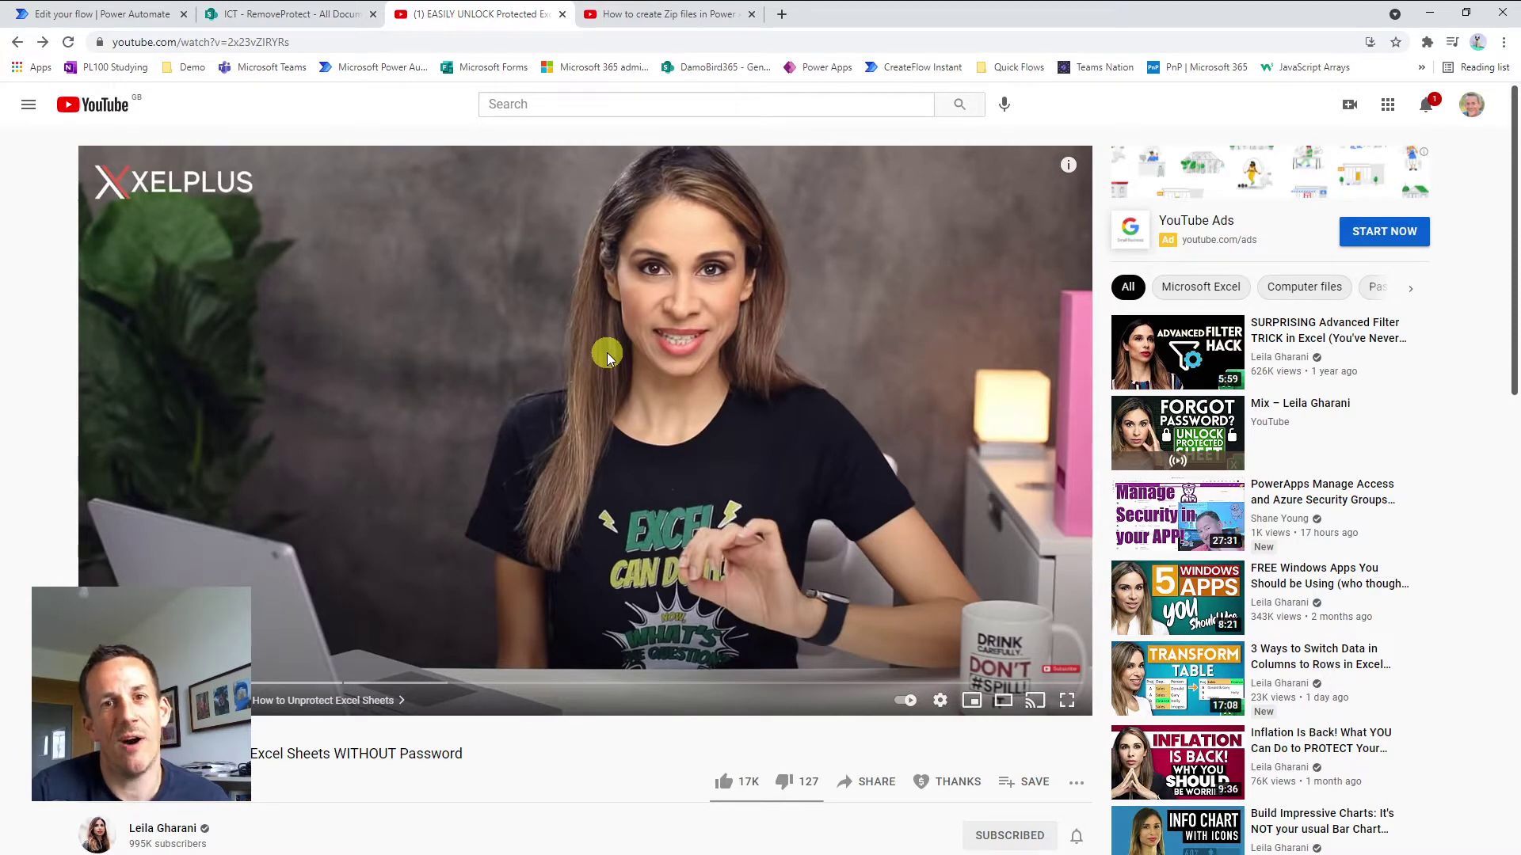
Bring up the YouTube tutorial on creating Zip files with Power Automate
{"action": "left_click", "coordinate": [633, 15]}
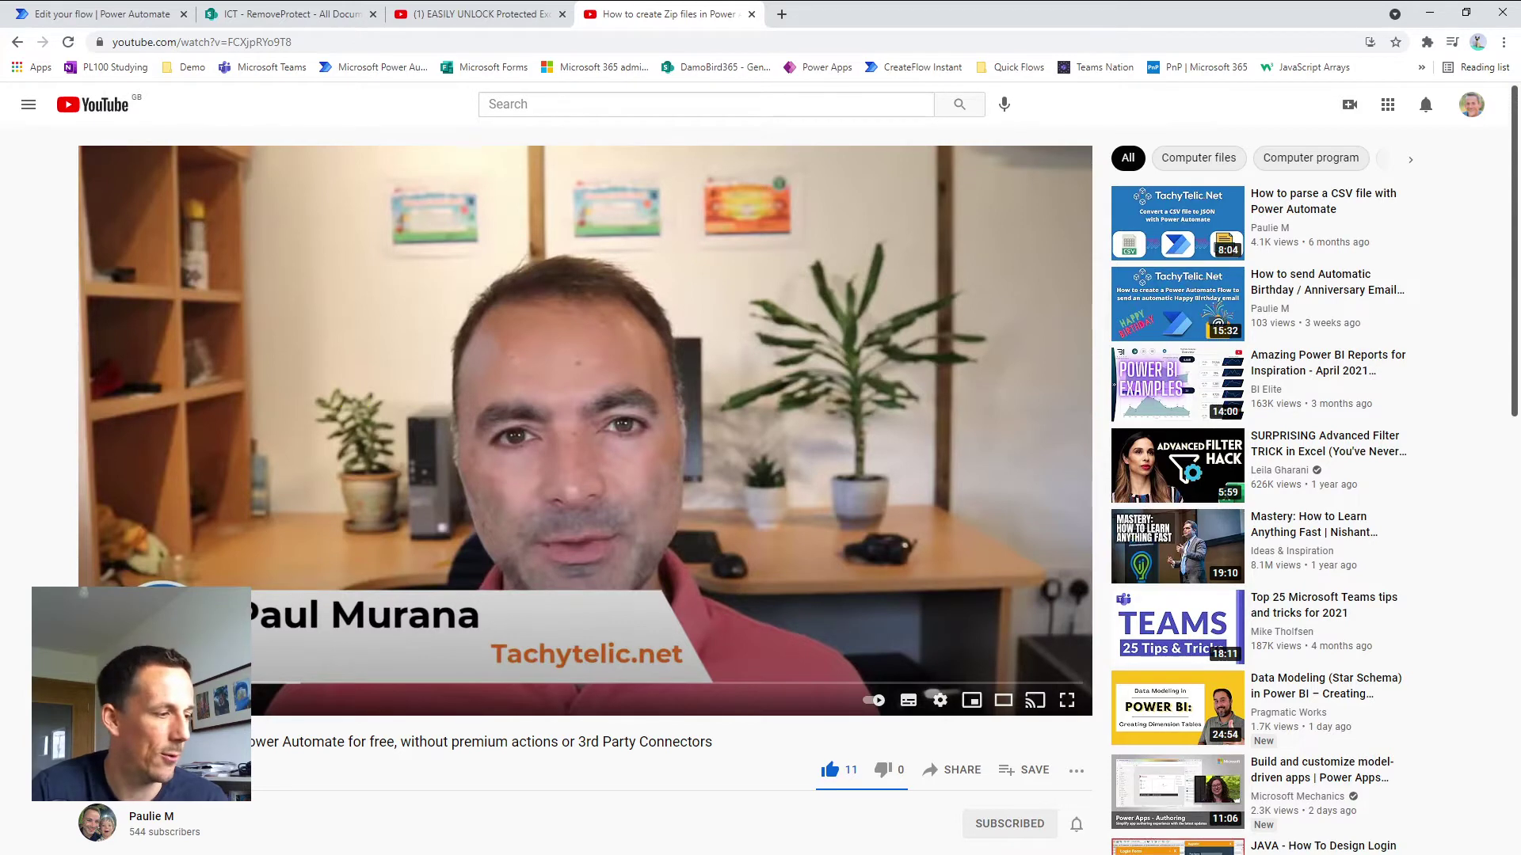
Try editing cell G14 on the protected Table sheet and dismiss the protection warning
{"action": "key", "text": "alt+Tab"}
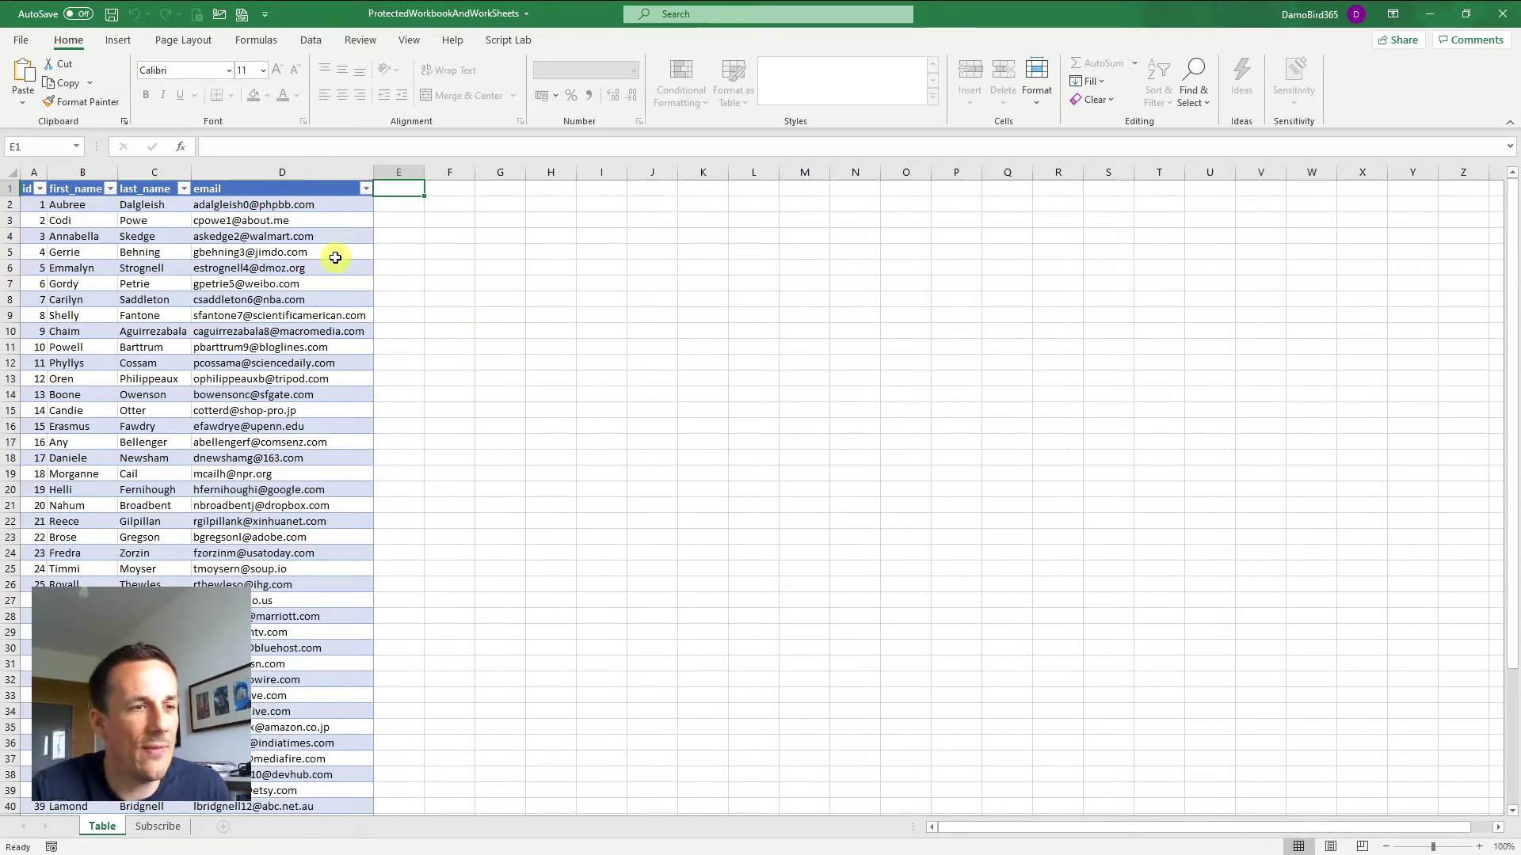
{"action": "left_click", "coordinate": [519, 391]}
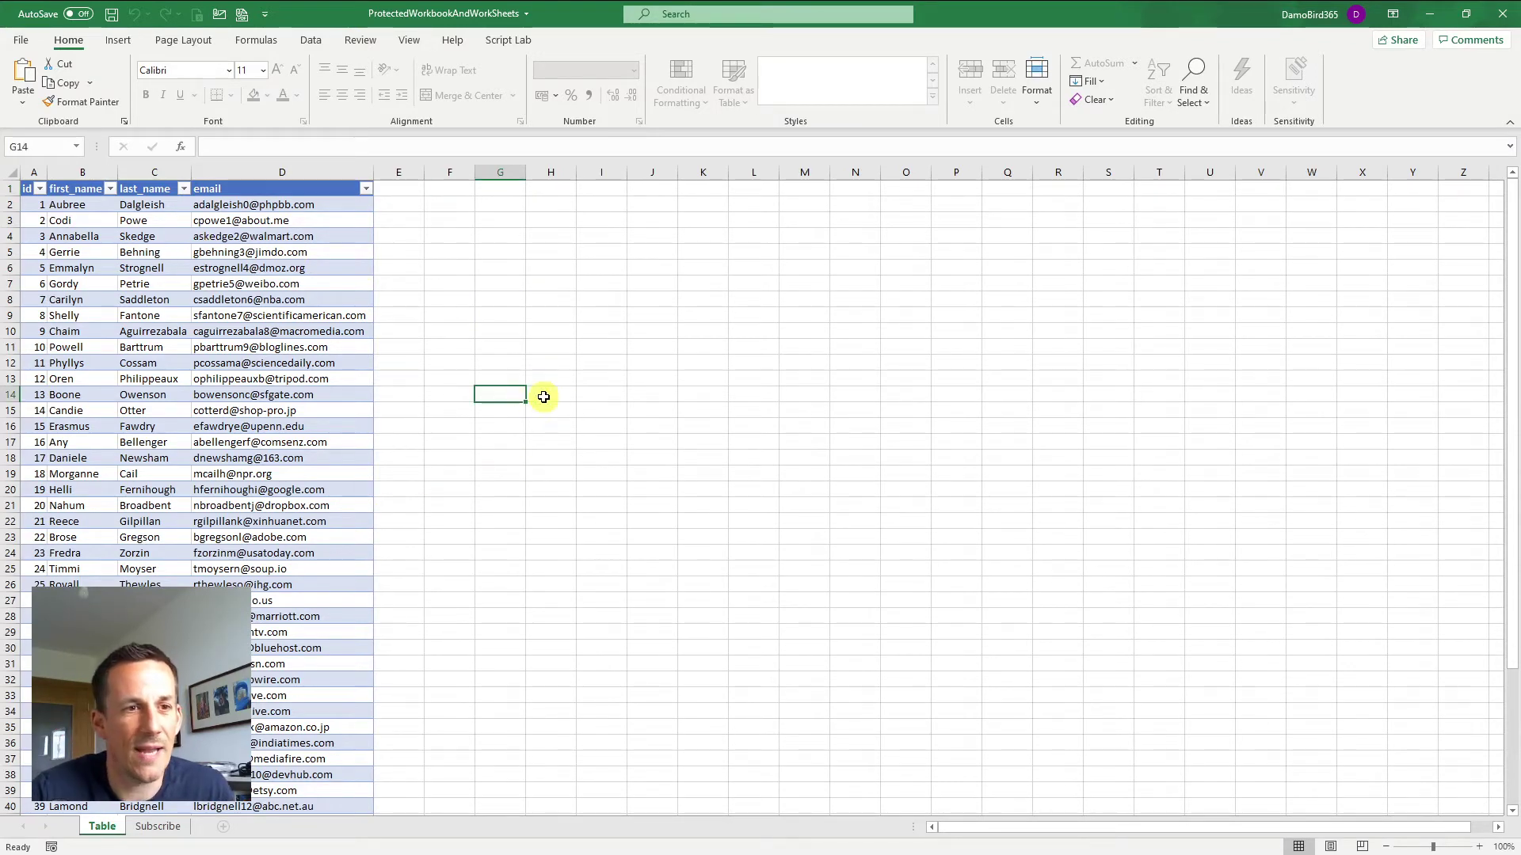
{"action": "left_click", "coordinate": [348, 42]}
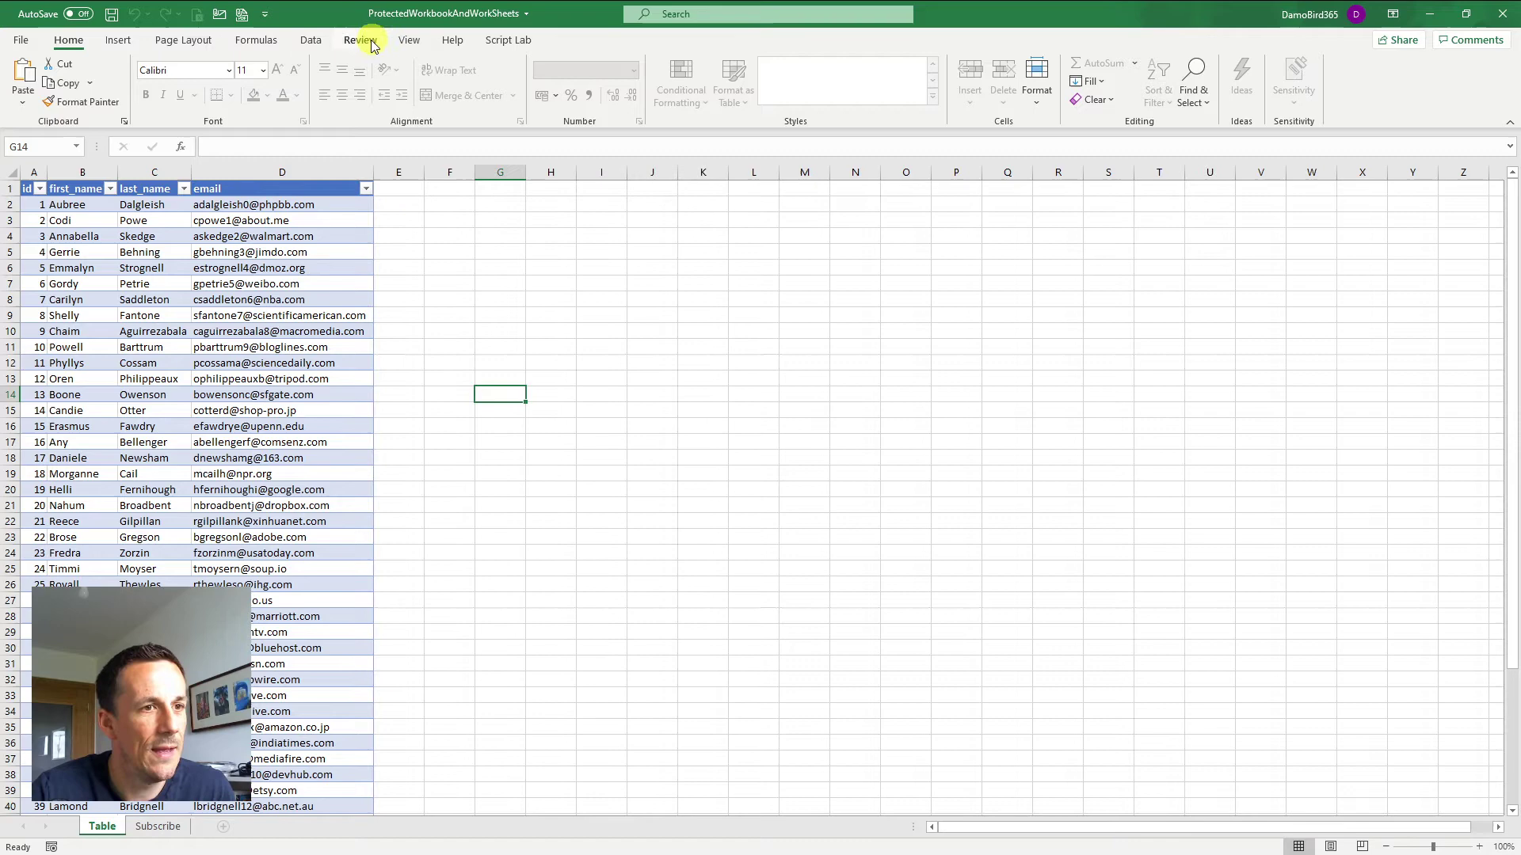
{"action": "key", "text": "Delete"}
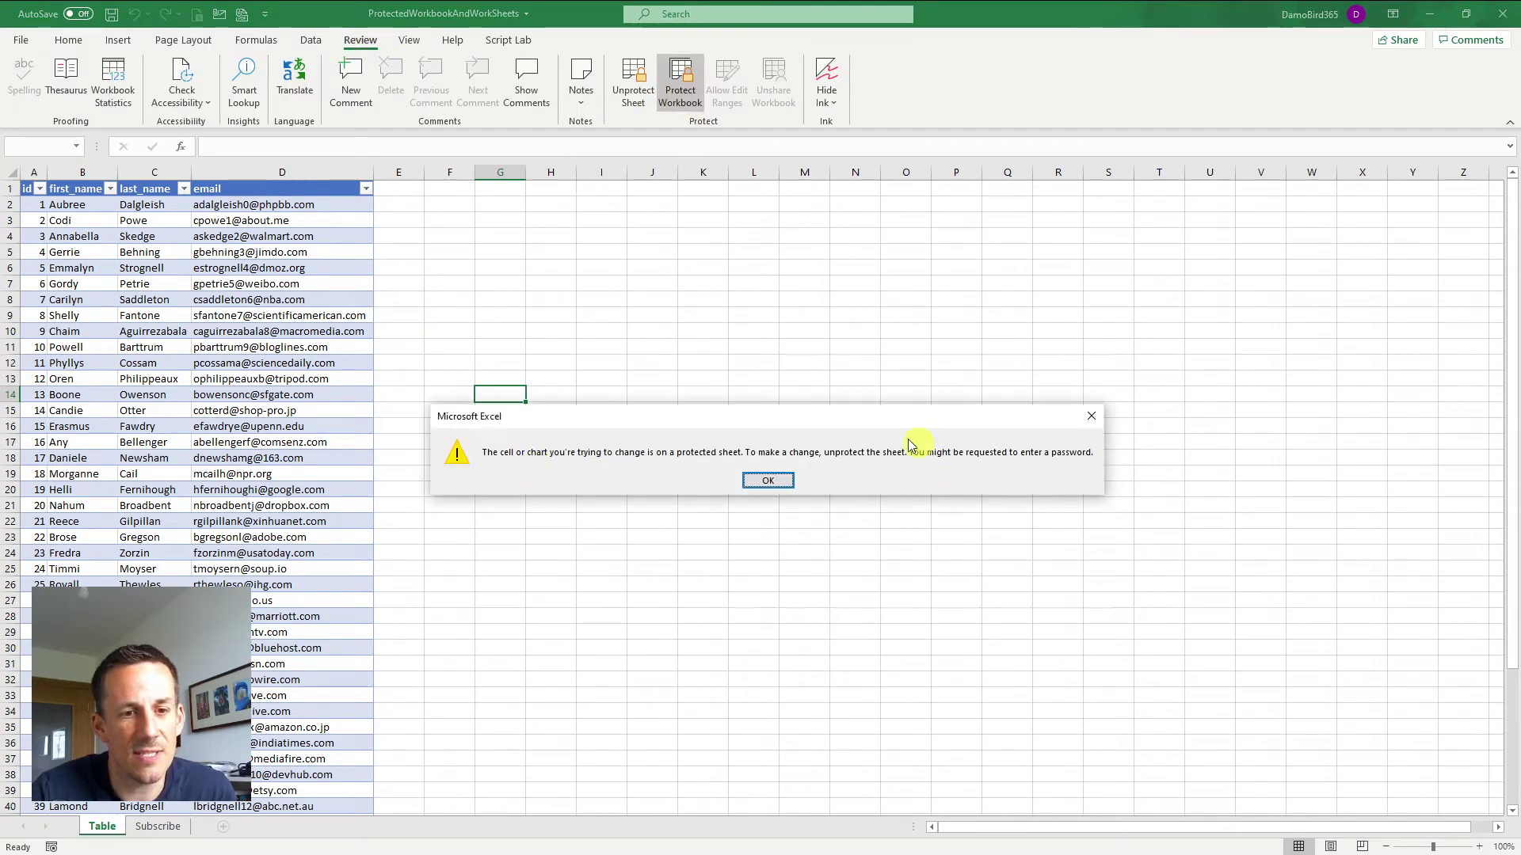
{"action": "left_click", "coordinate": [770, 480]}
Fail to unprotect the Table sheet with a guessed password, then view the Subscribe sheet
{"action": "left_click", "coordinate": [633, 87]}
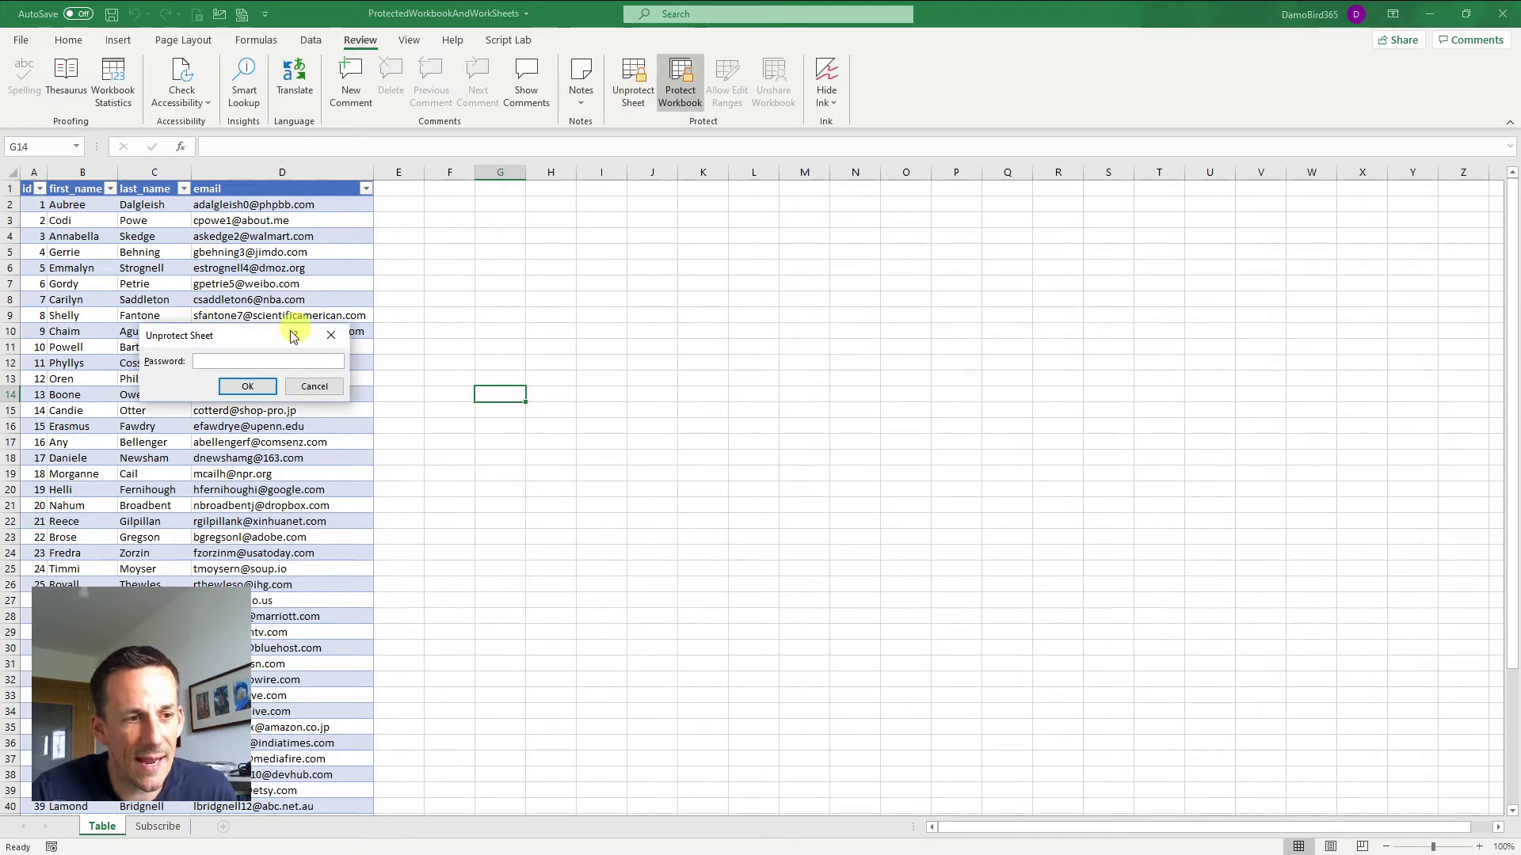
{"action": "type", "text": "******"}
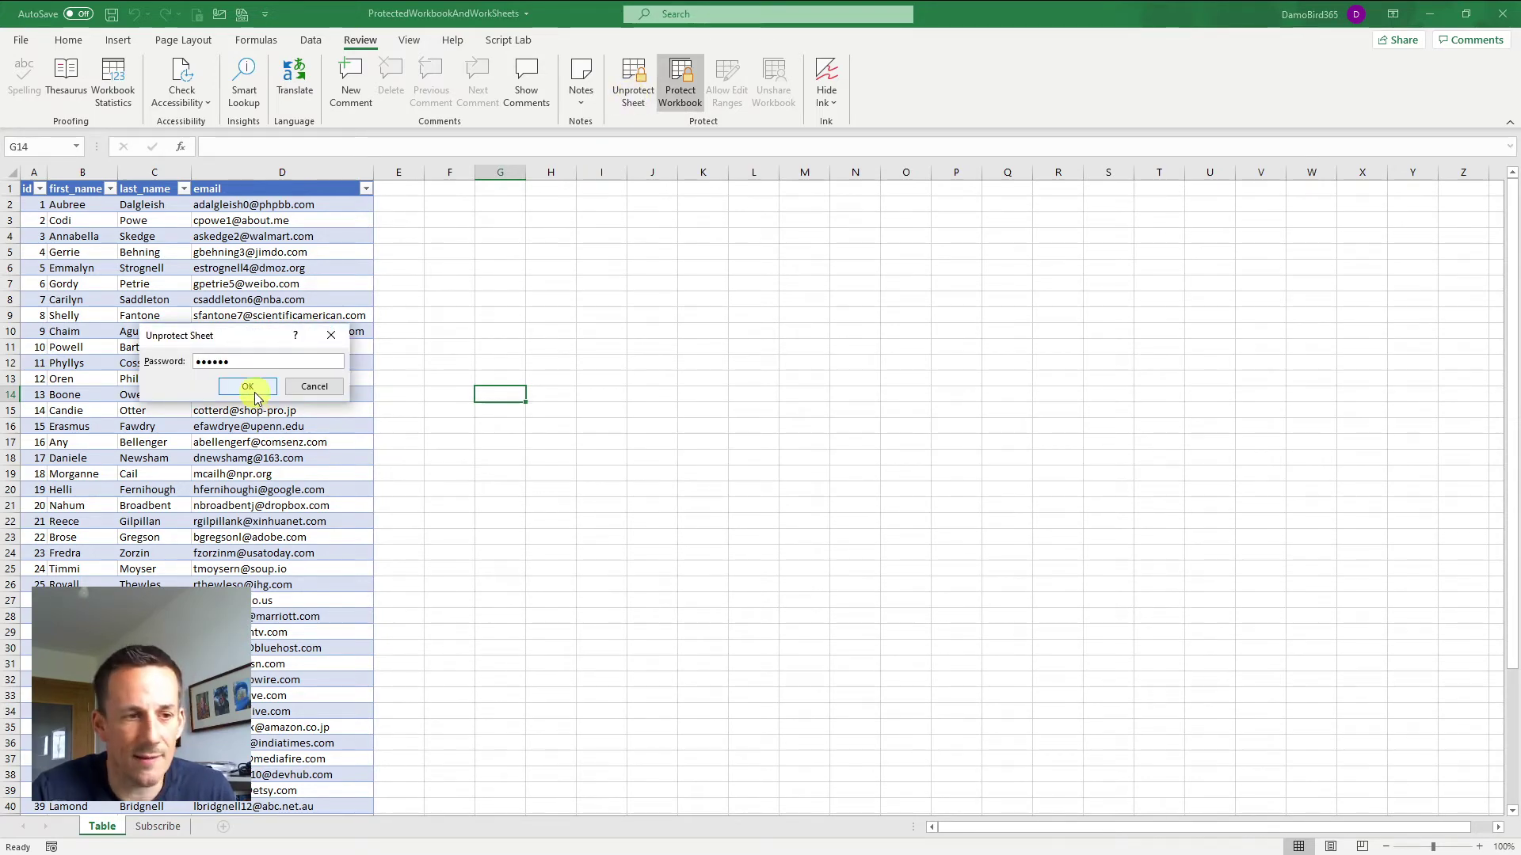
{"action": "left_click", "coordinate": [255, 394]}
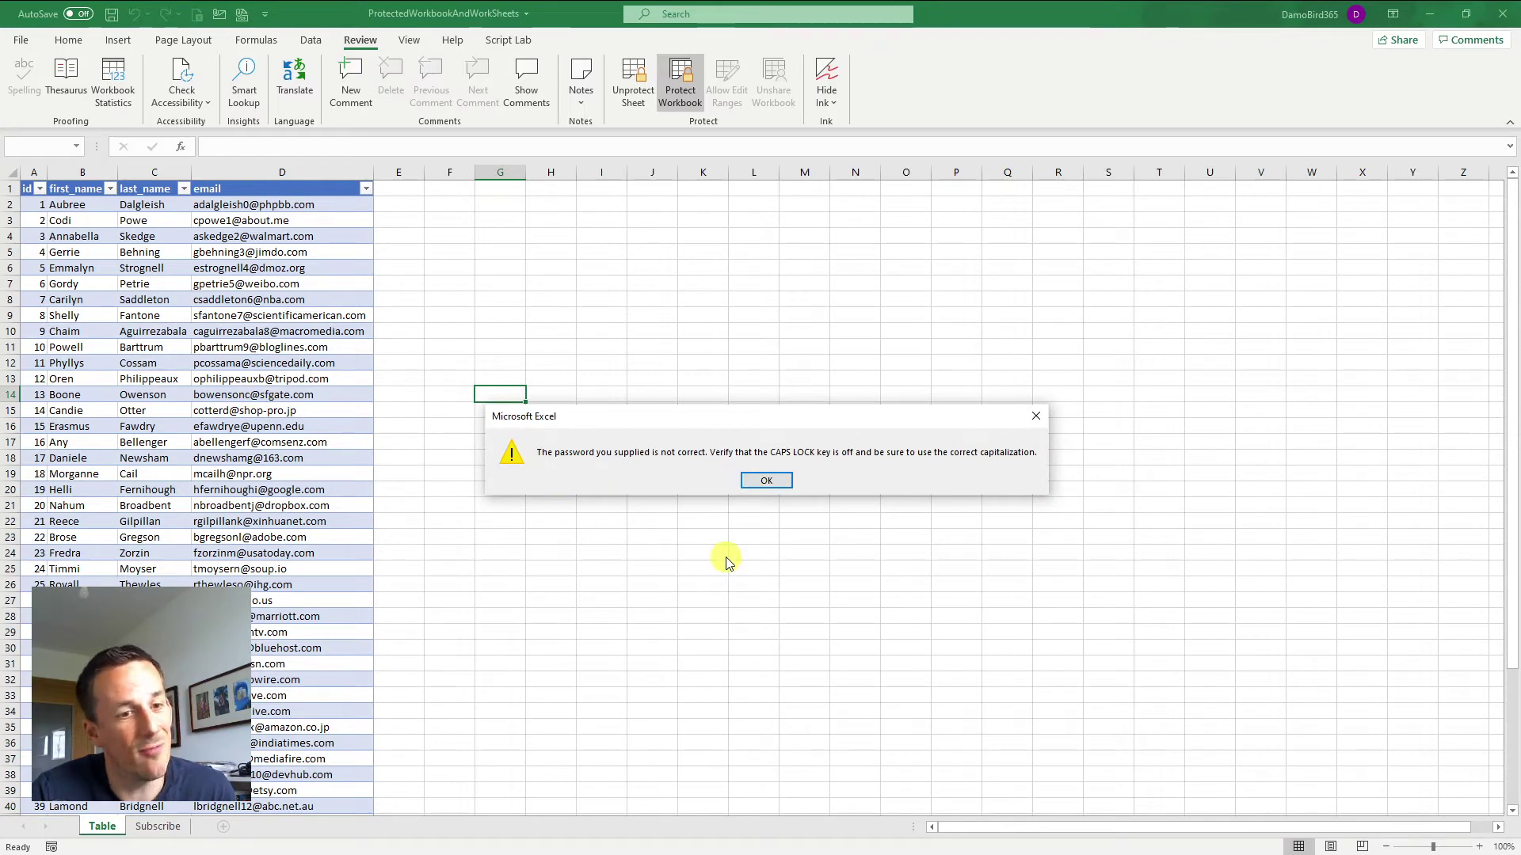
{"action": "left_click", "coordinate": [763, 482]}
{"action": "left_click", "coordinate": [158, 827]}
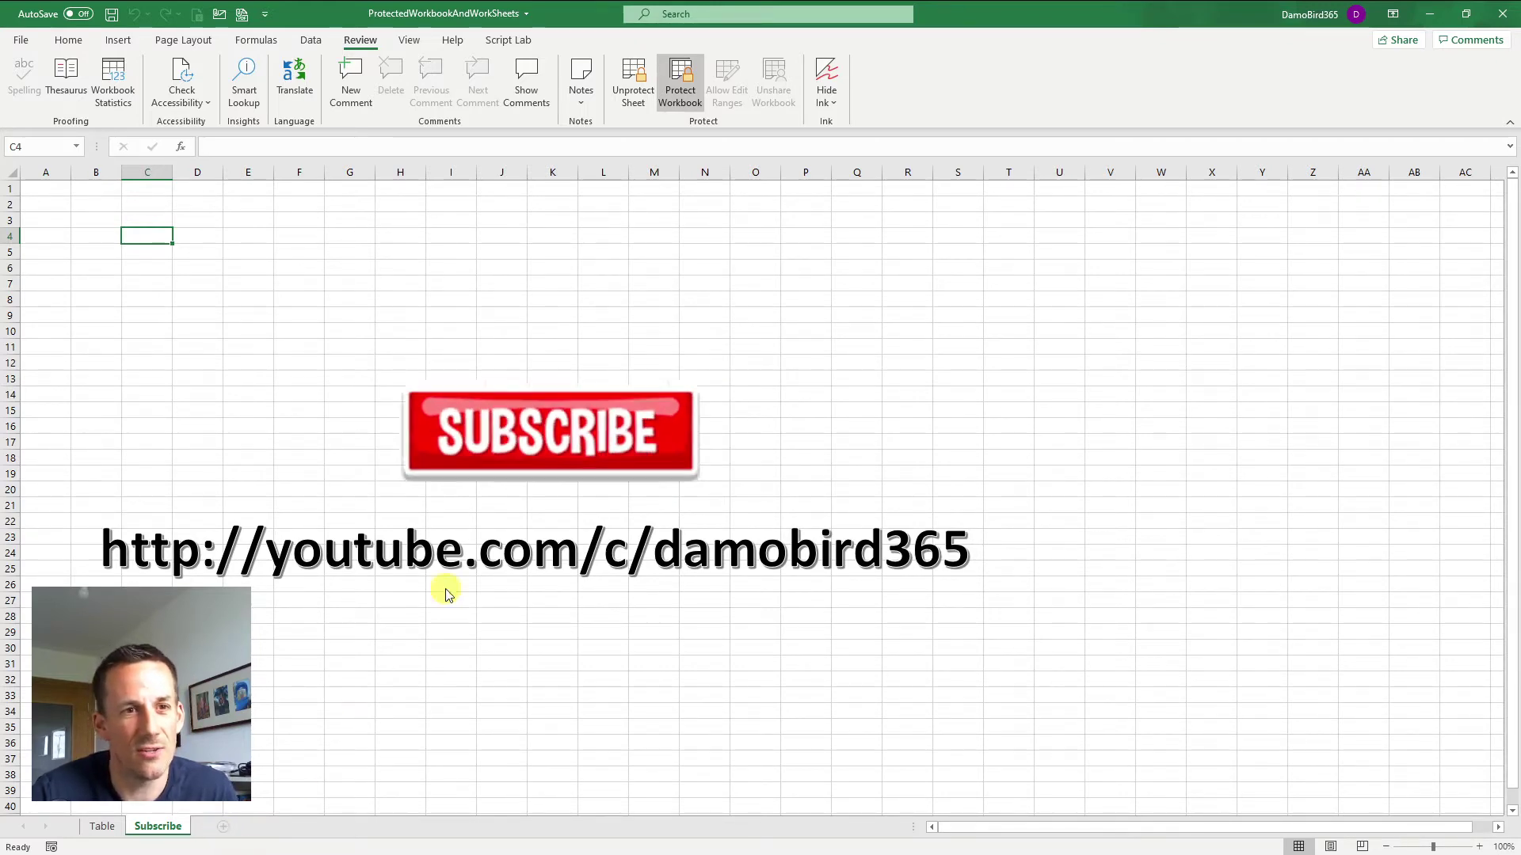
Try unprotecting the workbook structure with a wrong password and dismiss the rejection
{"action": "left_click", "coordinate": [683, 89]}
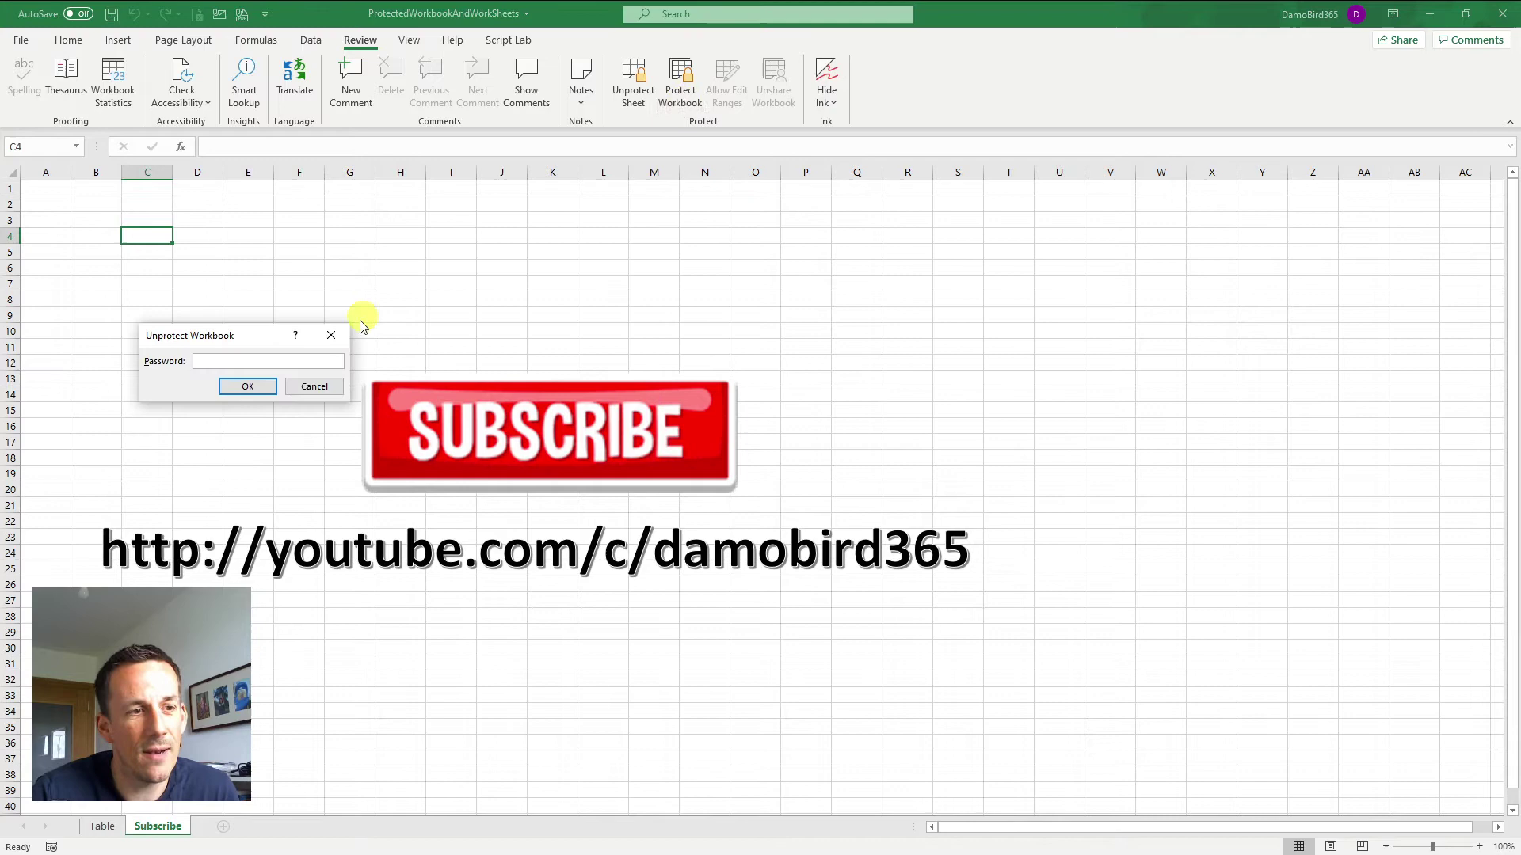
{"action": "type", "text": "a"}
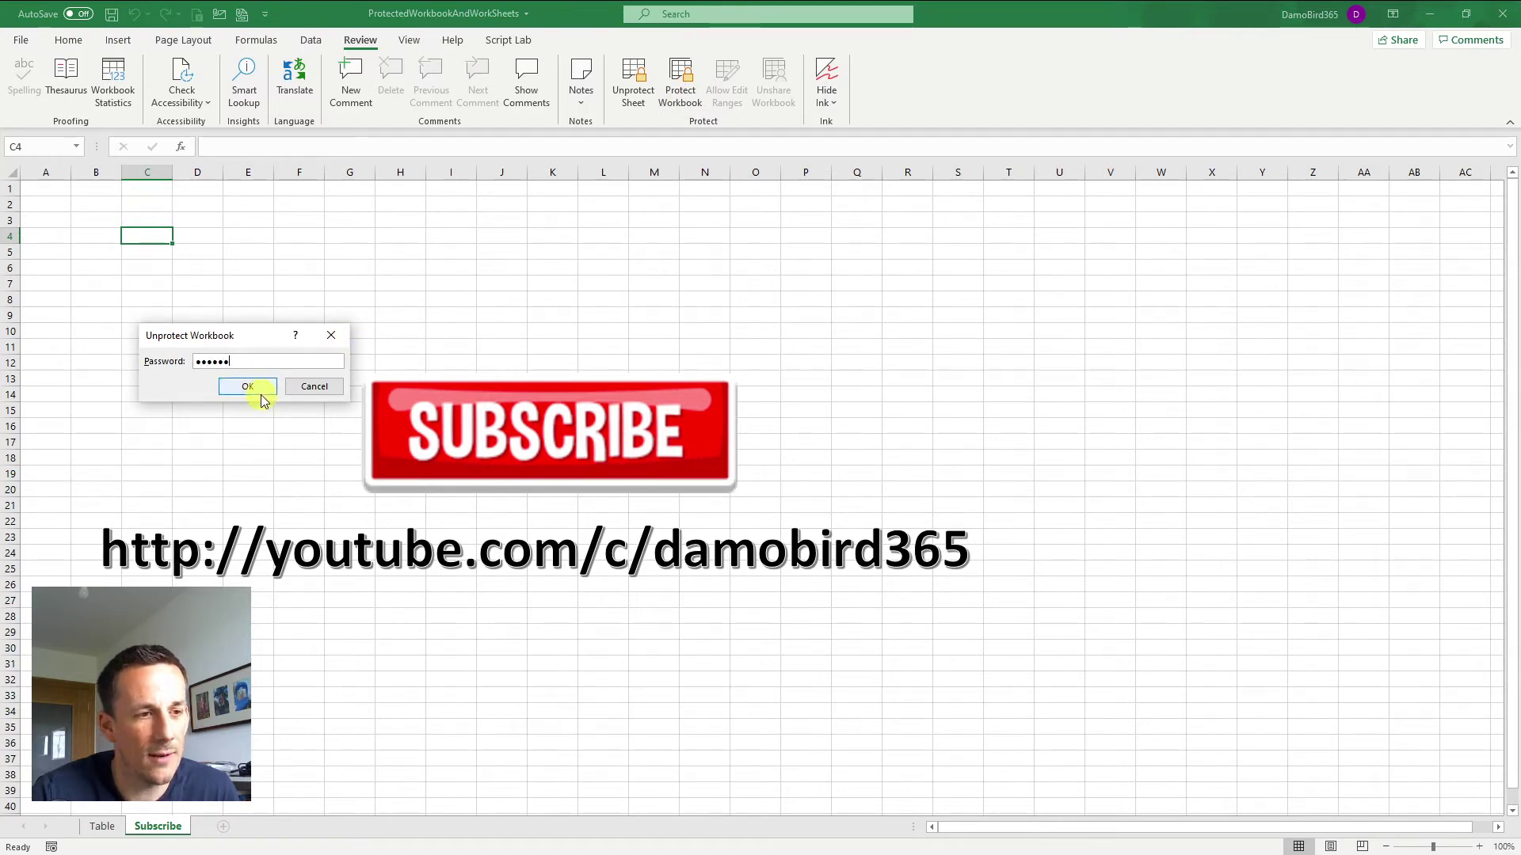
{"action": "left_click", "coordinate": [255, 390]}
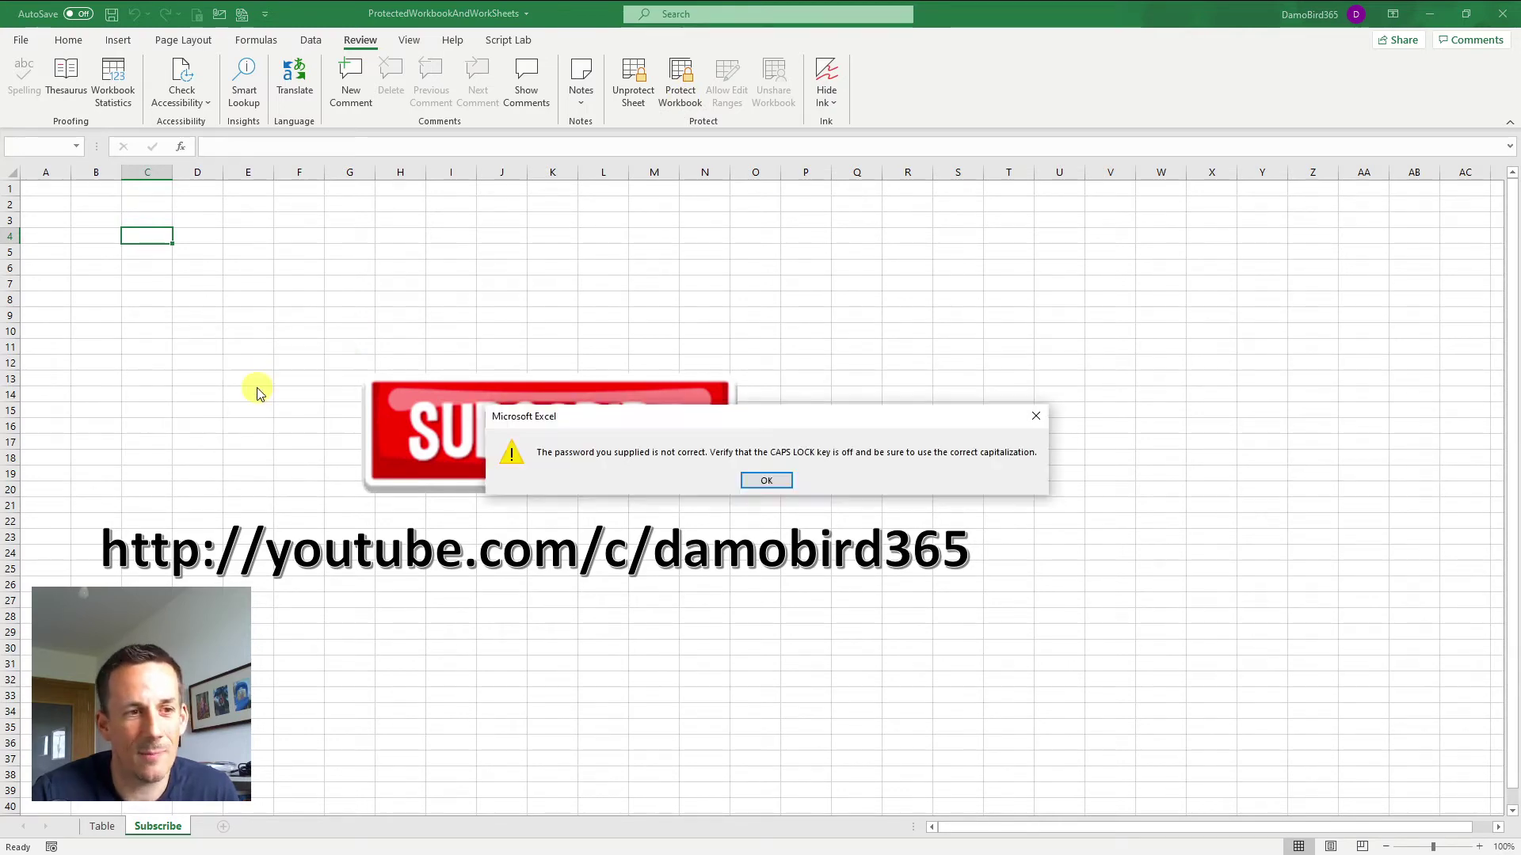
{"action": "left_click", "coordinate": [765, 481]}
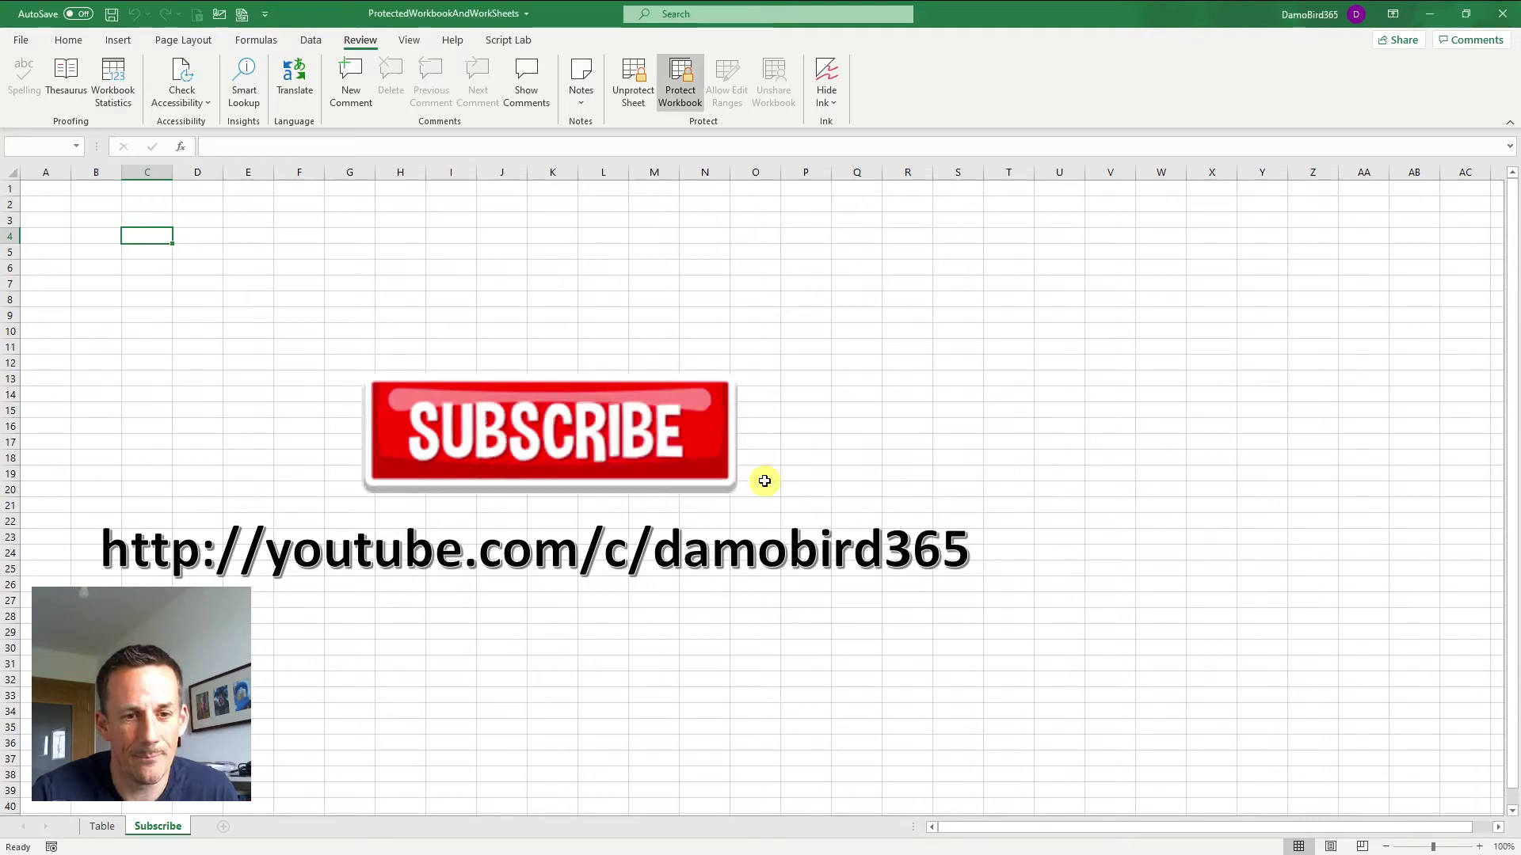
Close Excel and start a manual test run of the Remove Excel Protection flow
{"action": "left_click", "coordinate": [1504, 18]}
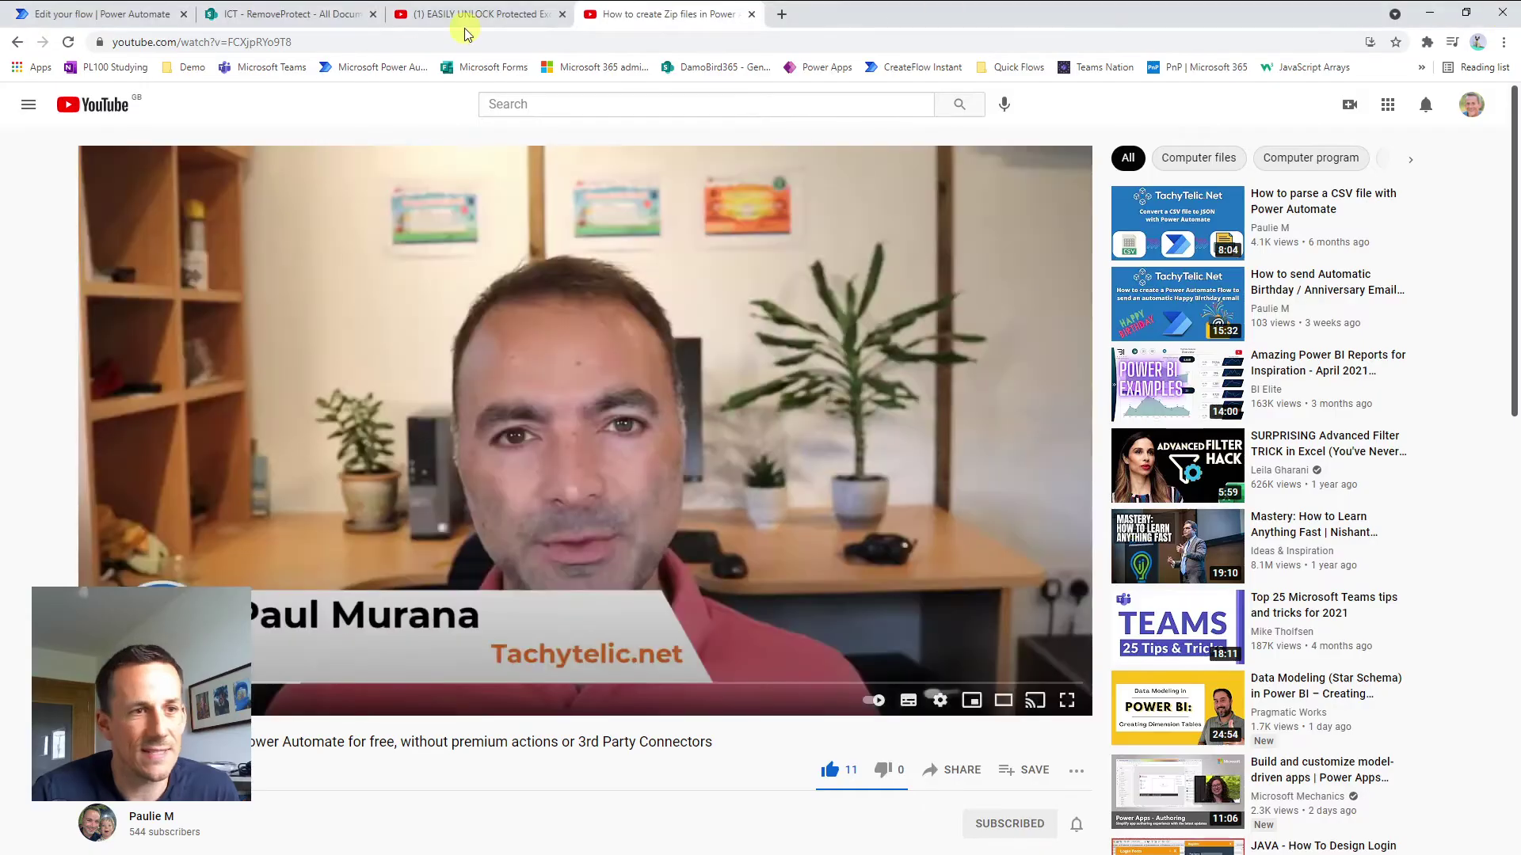
{"action": "left_click", "coordinate": [113, 17]}
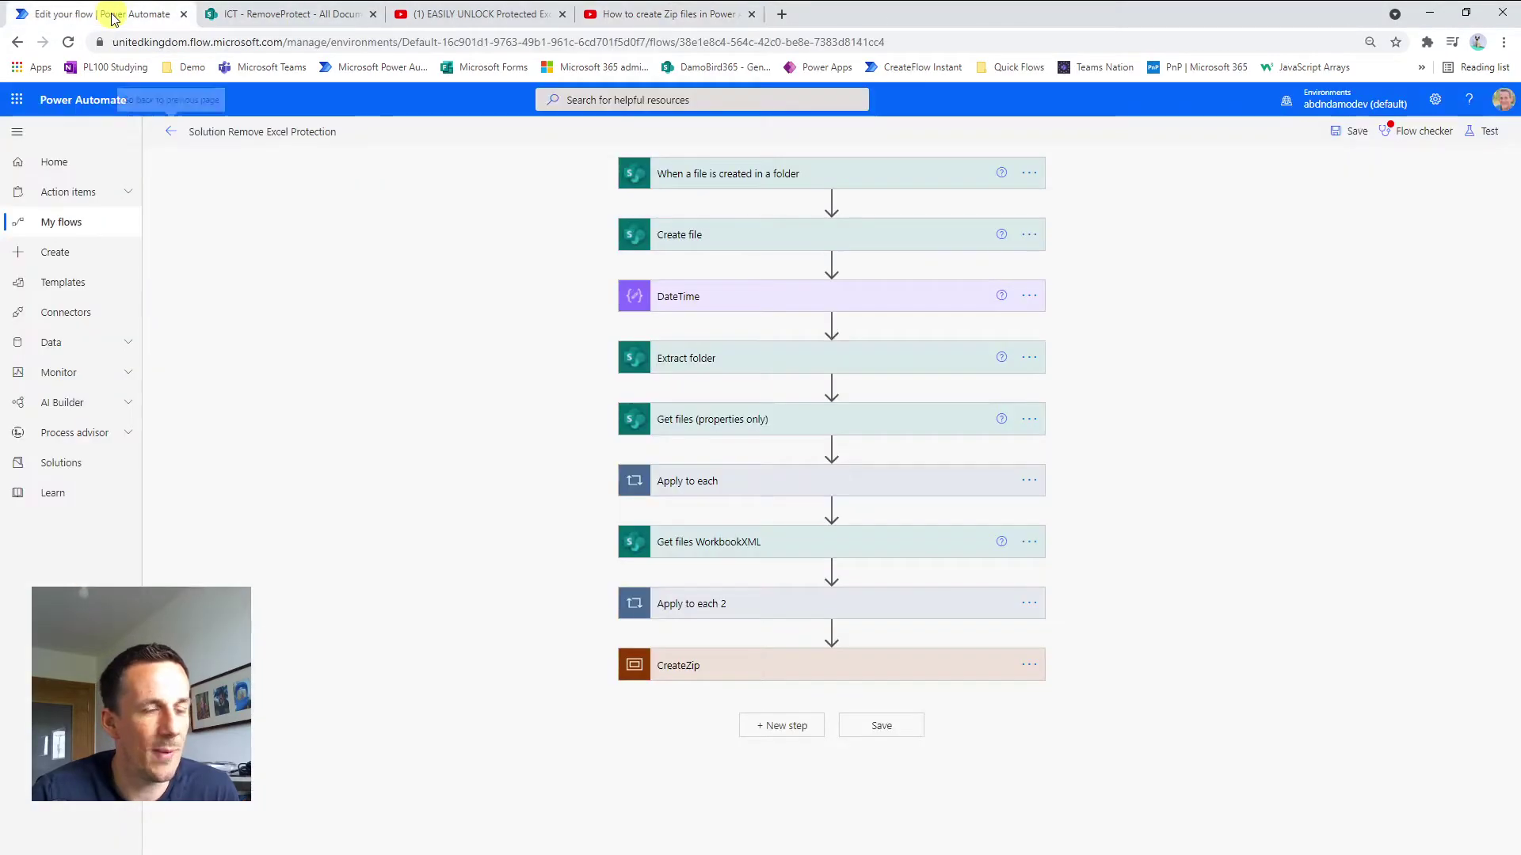
{"action": "left_click", "coordinate": [1480, 133]}
{"action": "left_click", "coordinate": [1299, 167]}
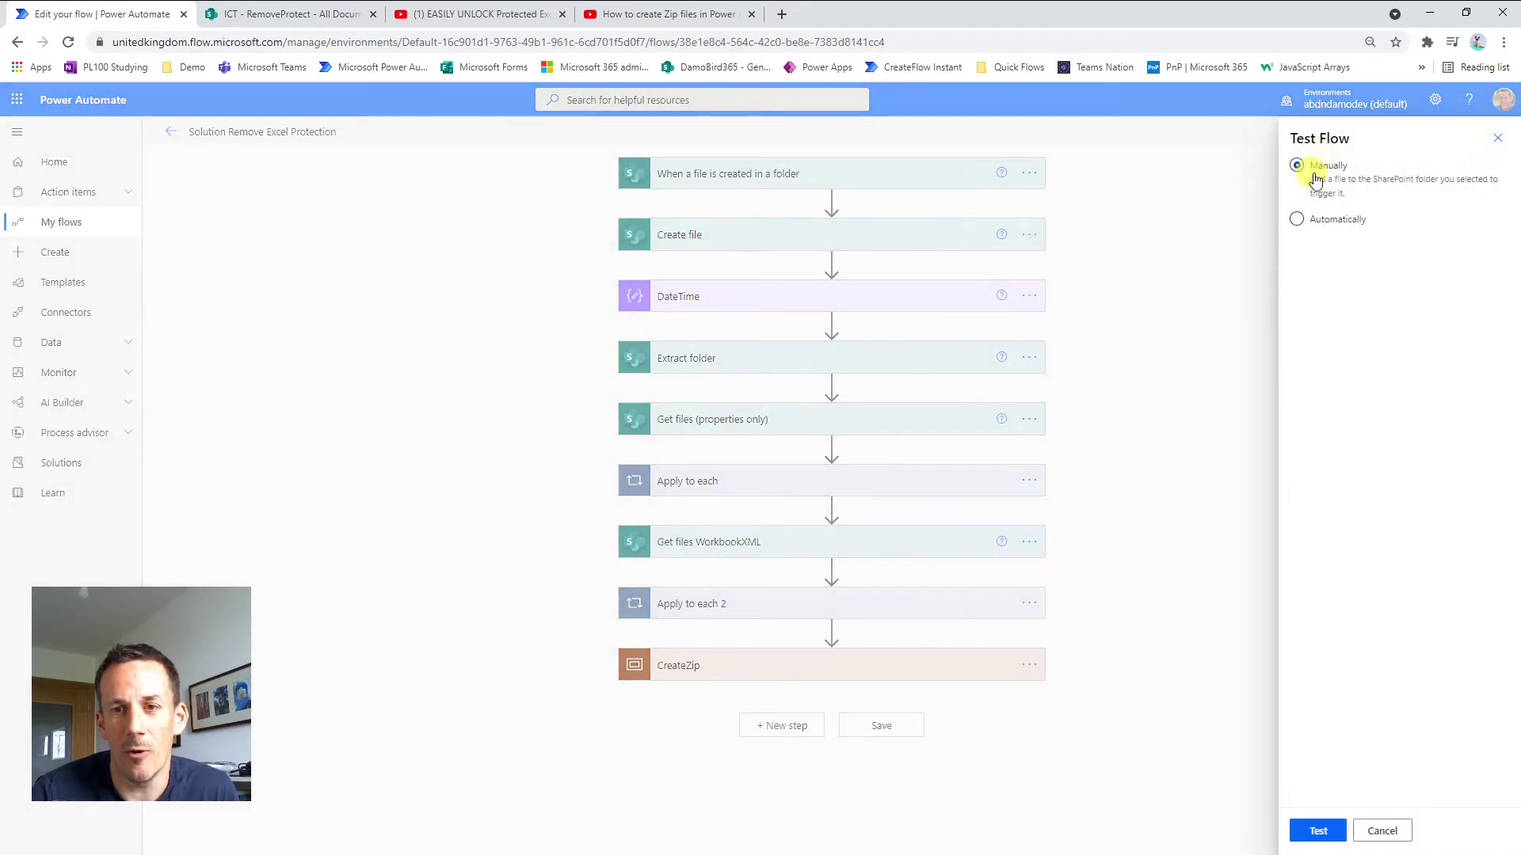
{"action": "left_click", "coordinate": [1320, 832]}
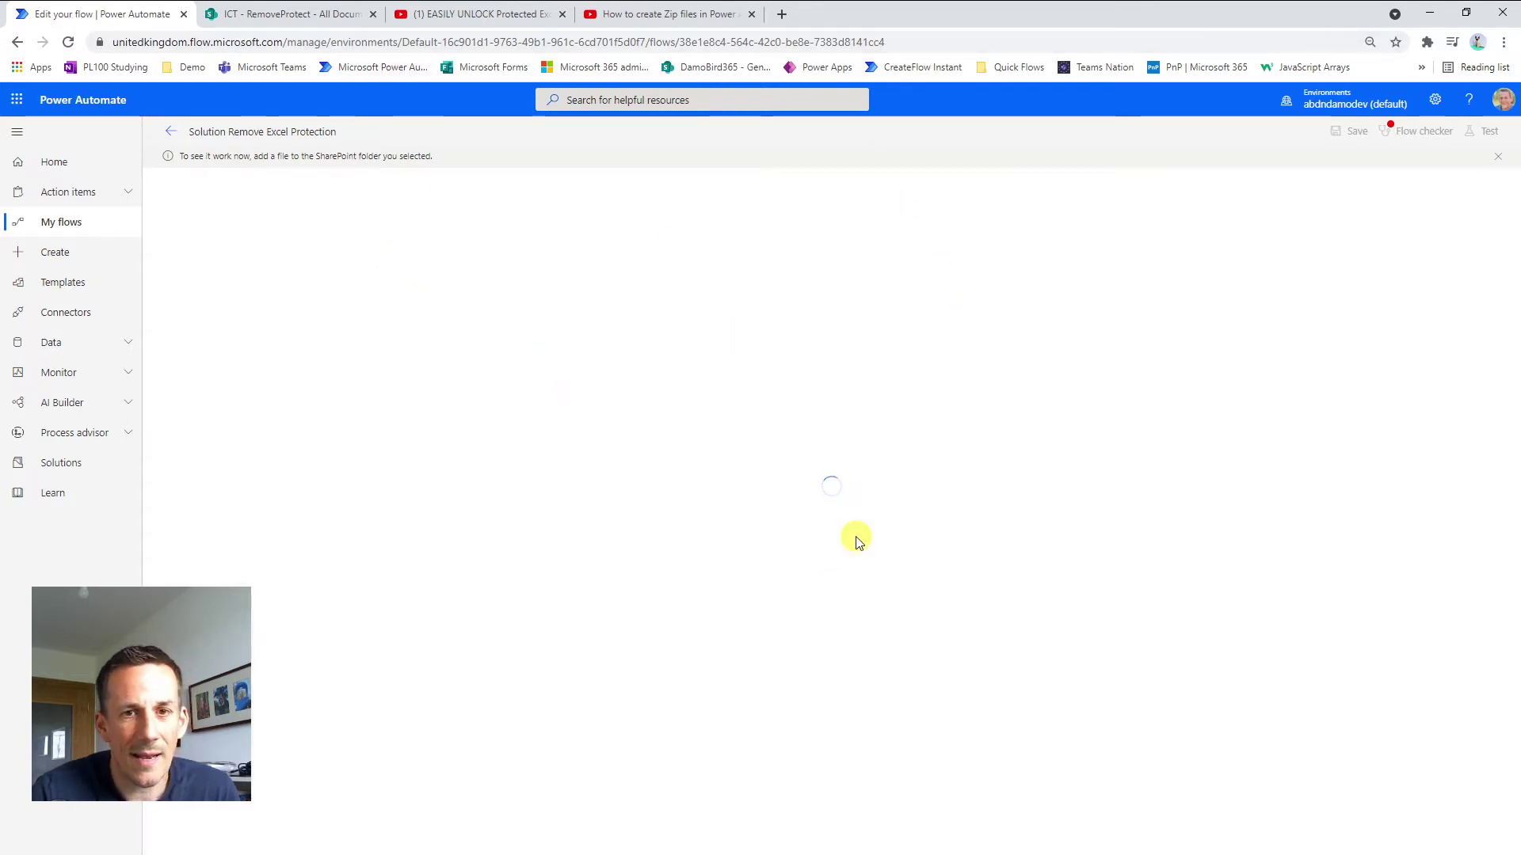
Upload ProtectedWorkbookAndWorkSheets.xlsx into the RemoveProtect library and return to the running flow
{"action": "left_click", "coordinate": [287, 16]}
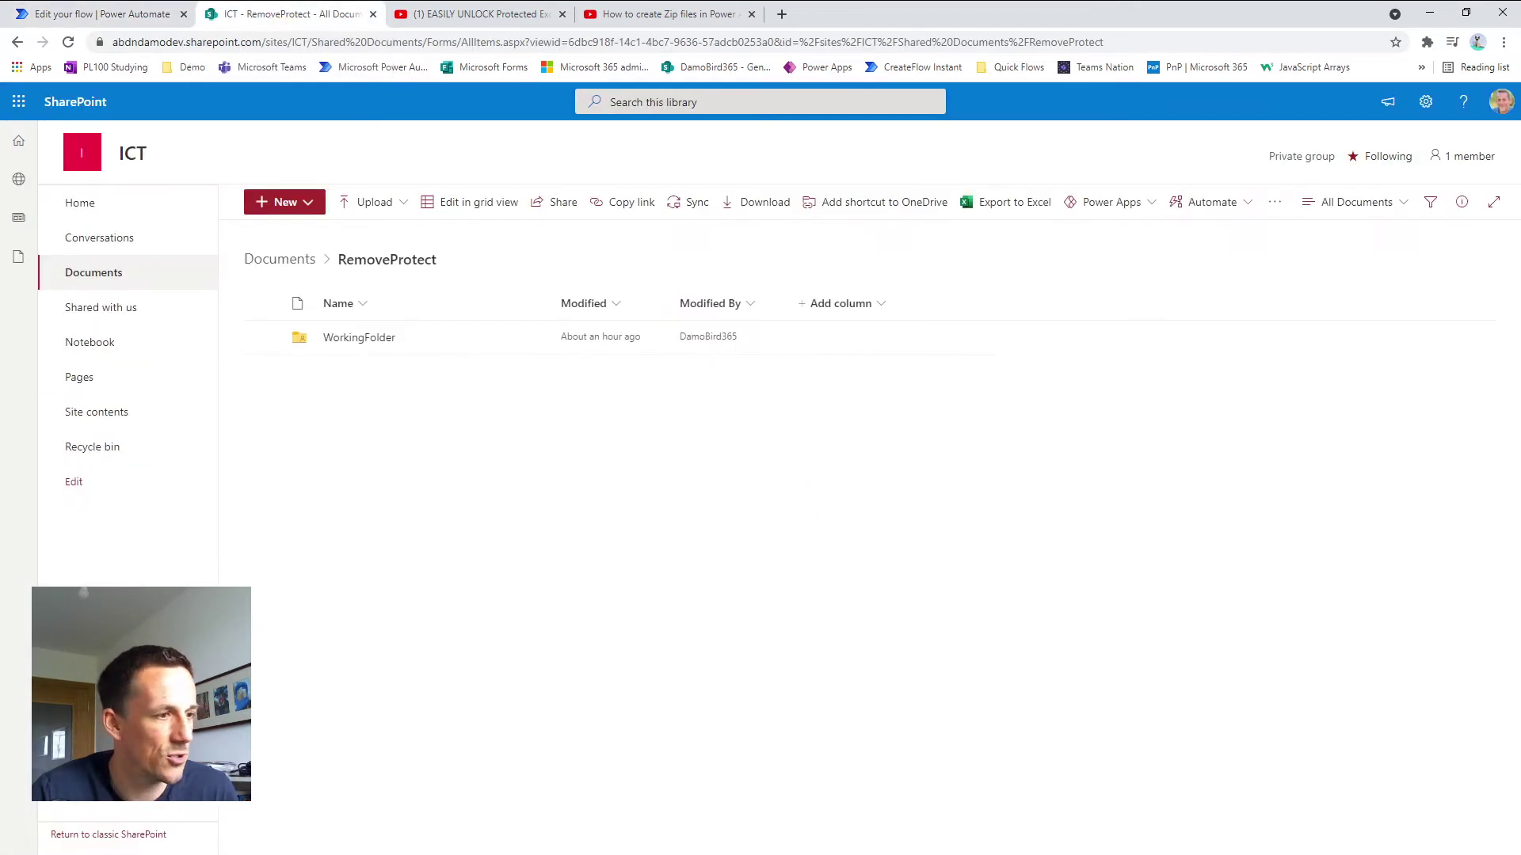
{"action": "left_click_drag", "start_coordinate": [0, 507], "coordinate": [335, 426]}
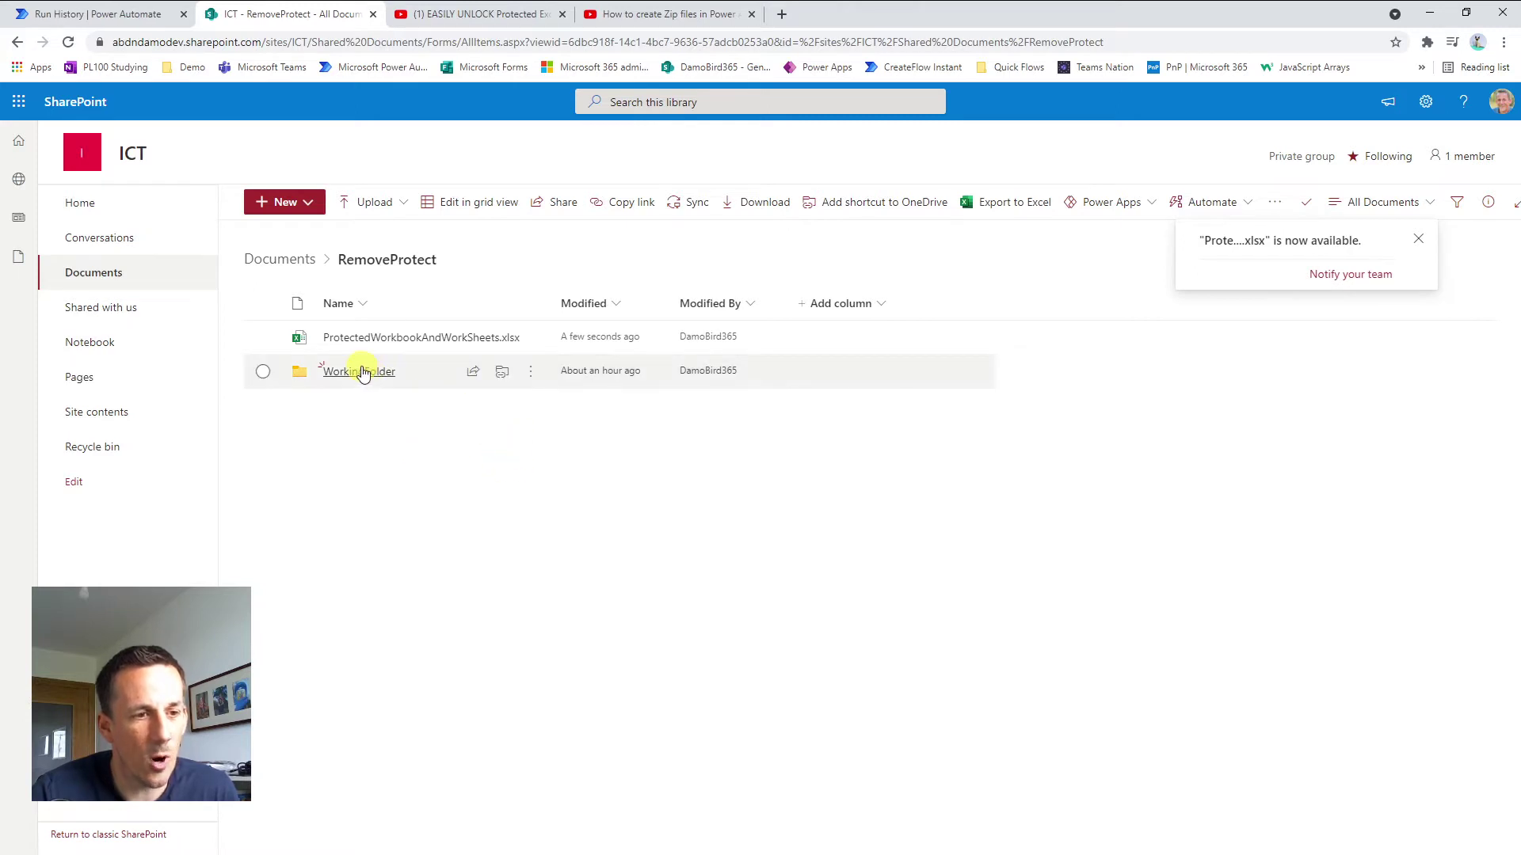
{"action": "left_click", "coordinate": [115, 13]}
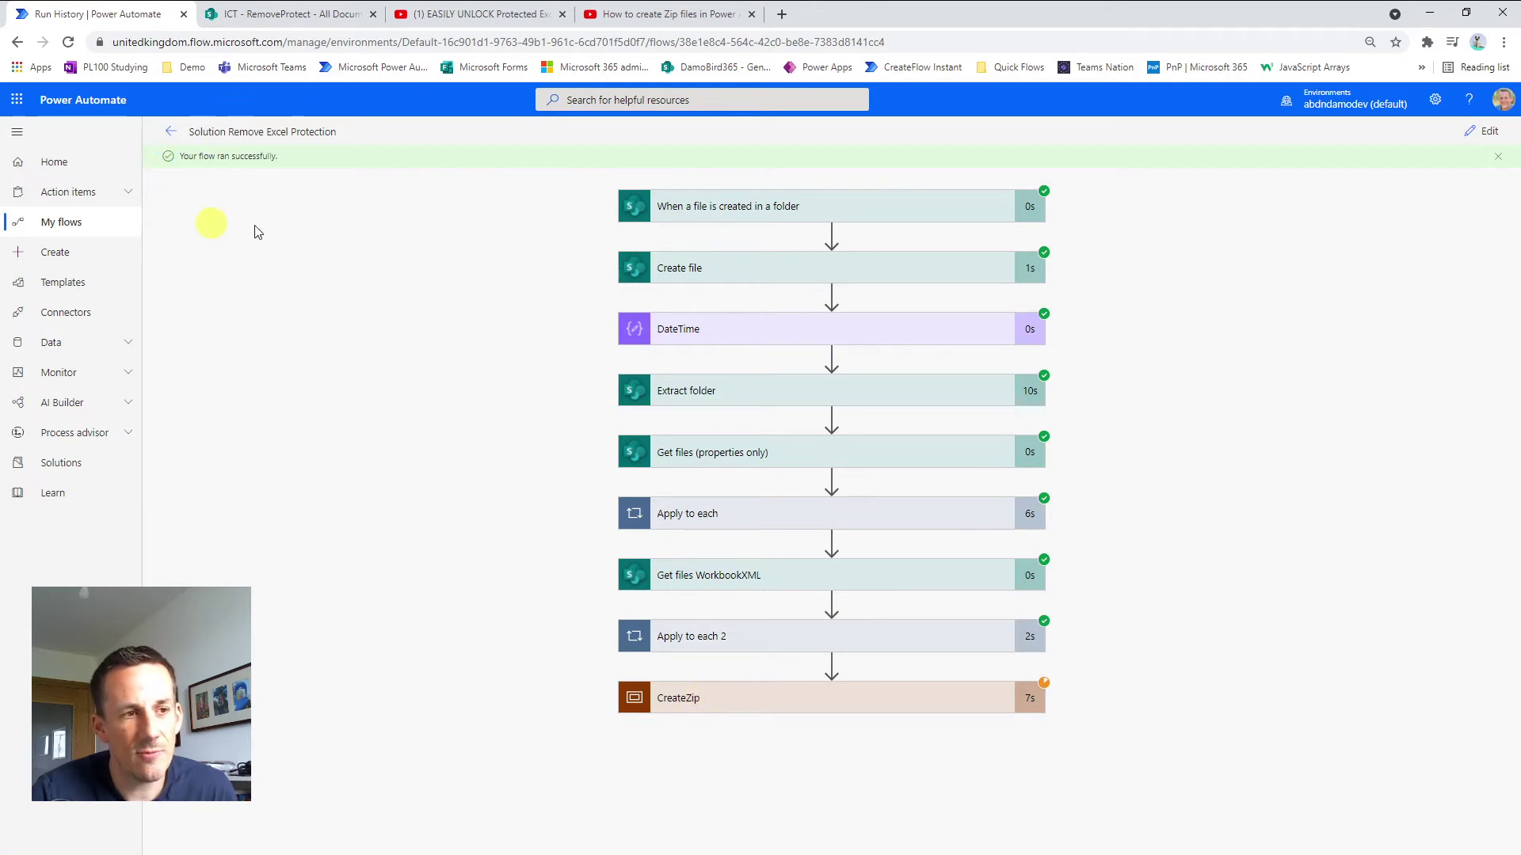
Expand the successful run's CreateZip scope to review downloadZip through Create new XLSX
{"action": "left_click", "coordinate": [781, 704]}
{"action": "scroll", "coordinate": [995, 709], "scroll_direction": "down", "scroll_amount": 4}
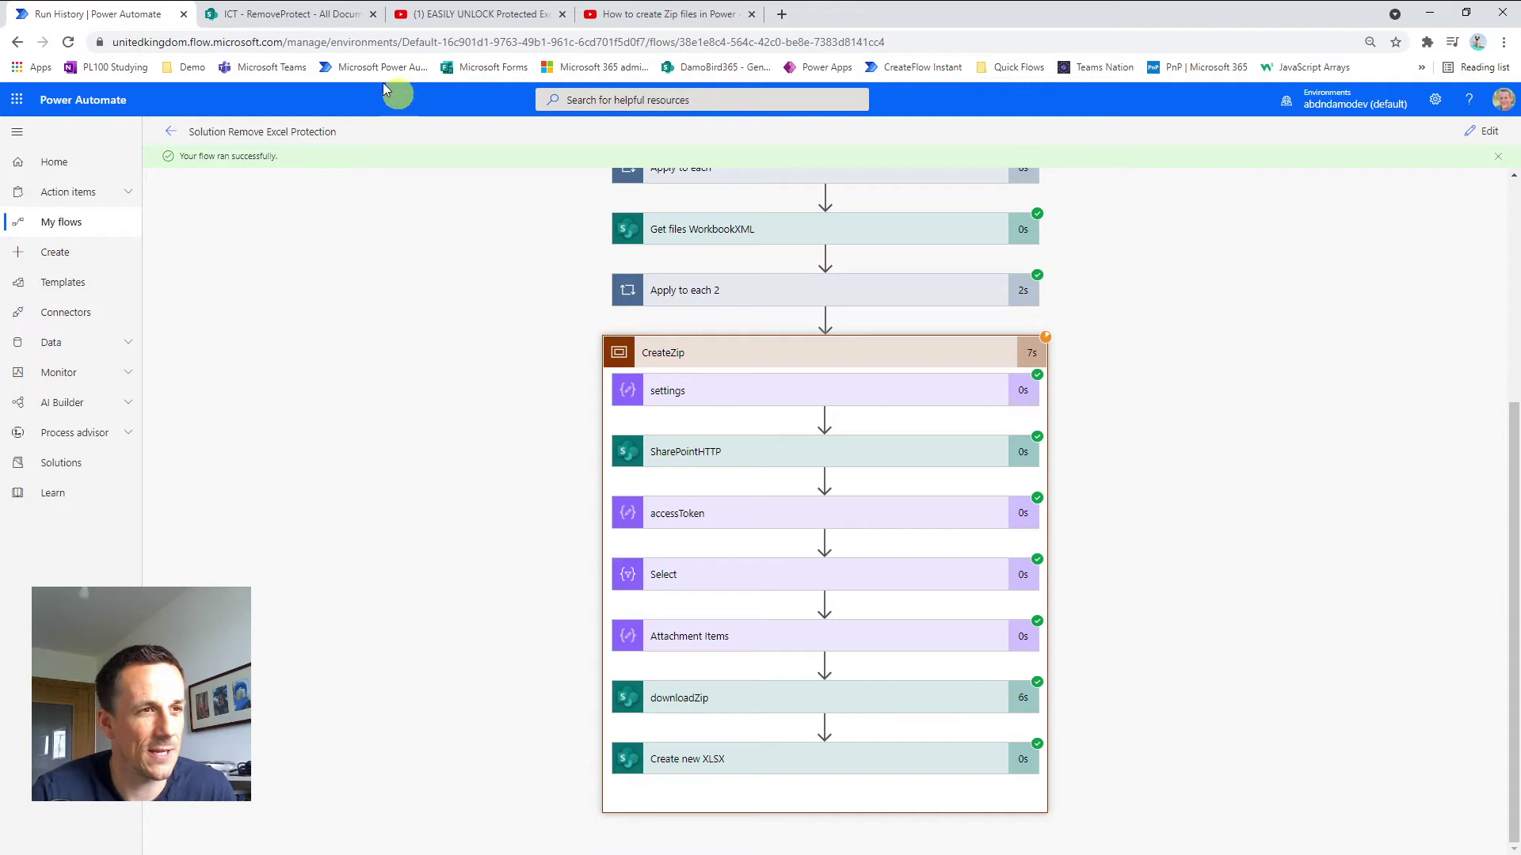
{"action": "left_click", "coordinate": [292, 16]}
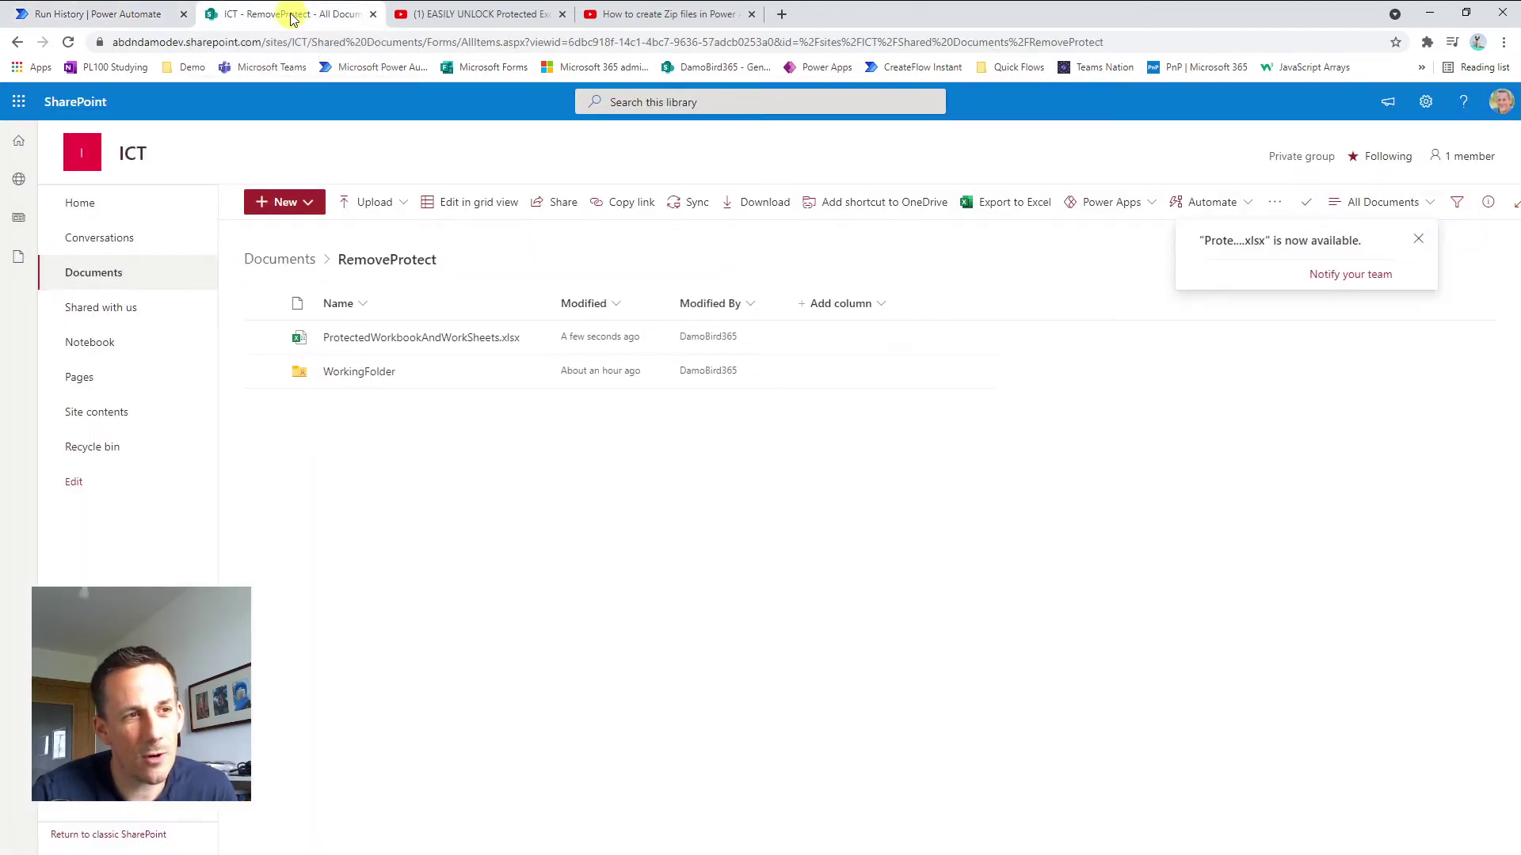
{"action": "left_click", "coordinate": [356, 377]}
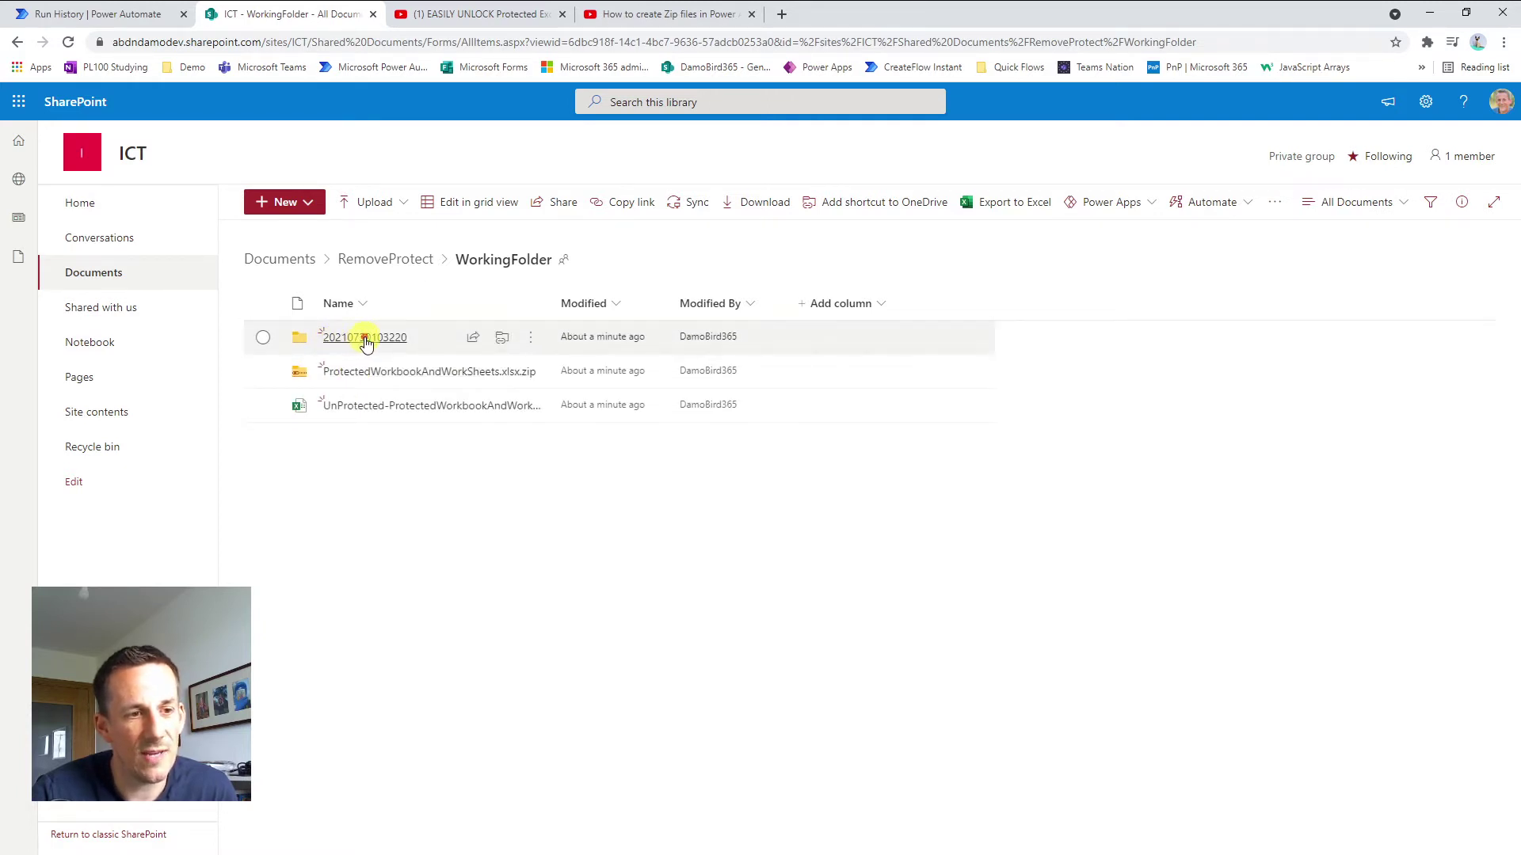
{"action": "left_click", "coordinate": [366, 340]}
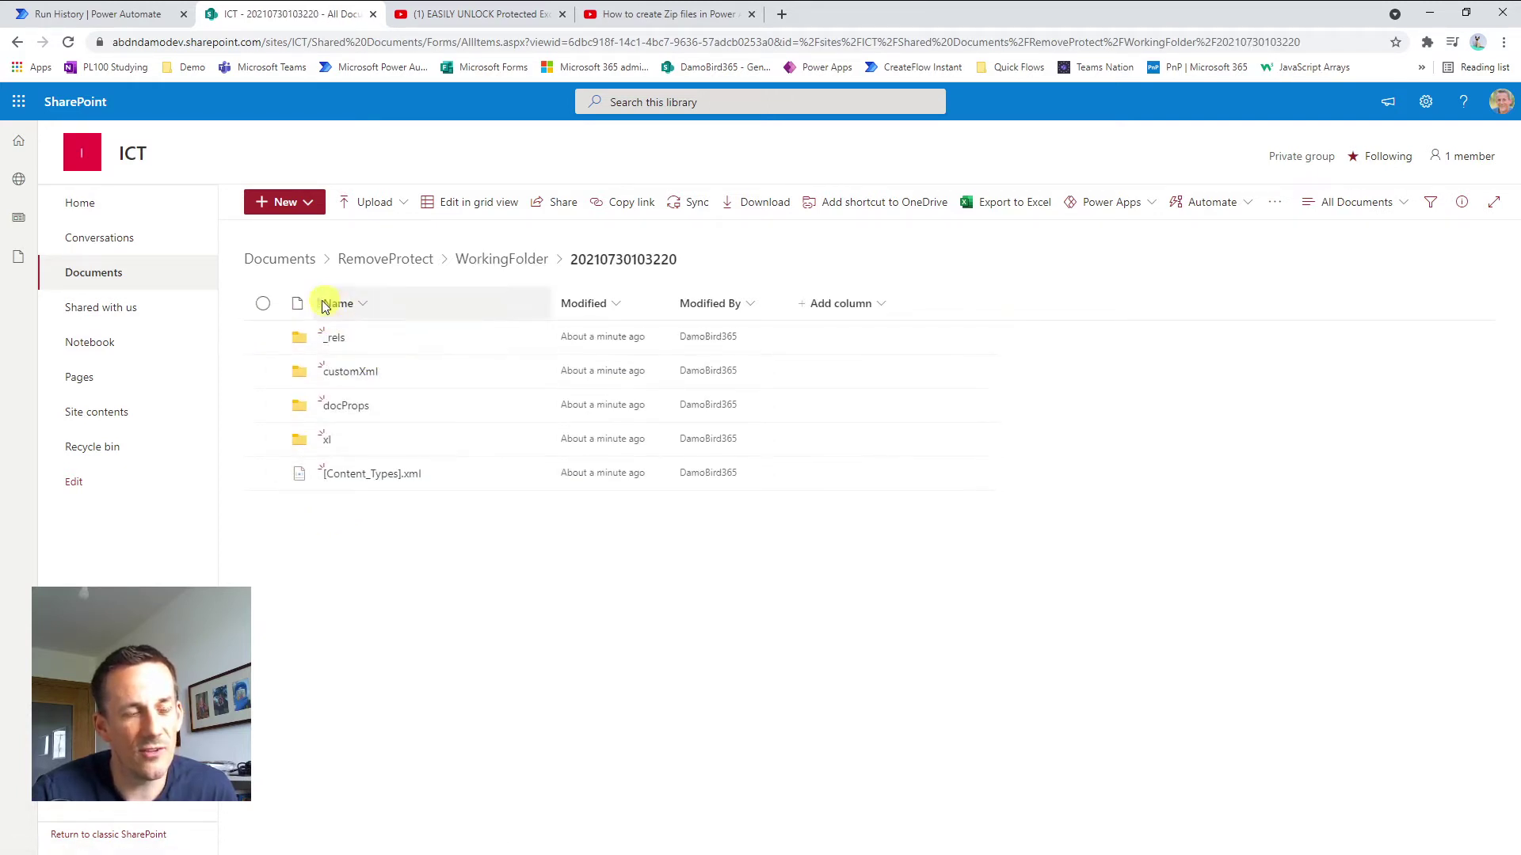
{"action": "left_click", "coordinate": [477, 261]}
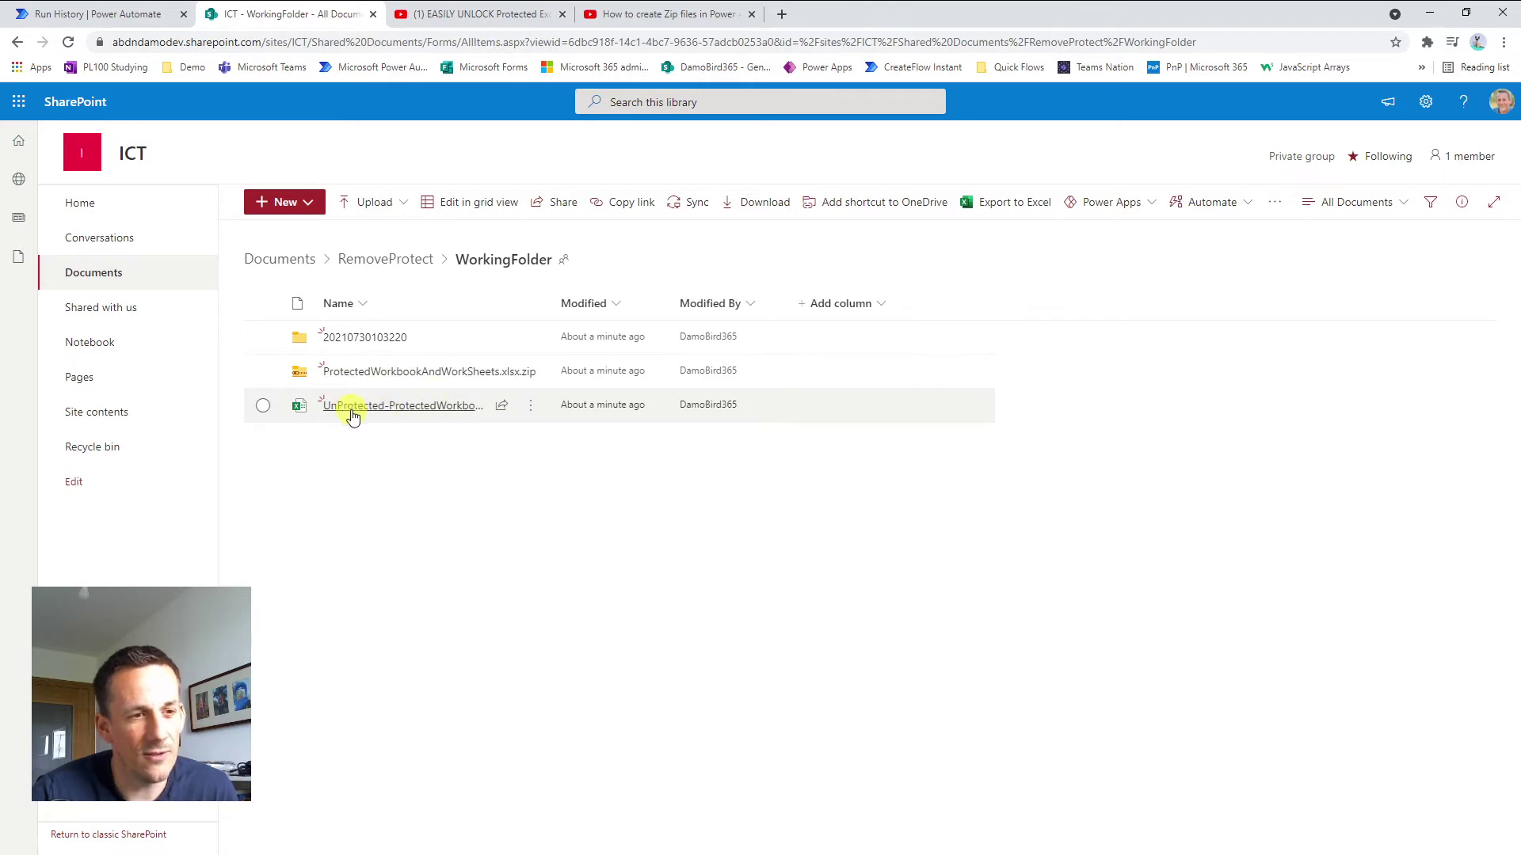
{"action": "left_click", "coordinate": [417, 411]}
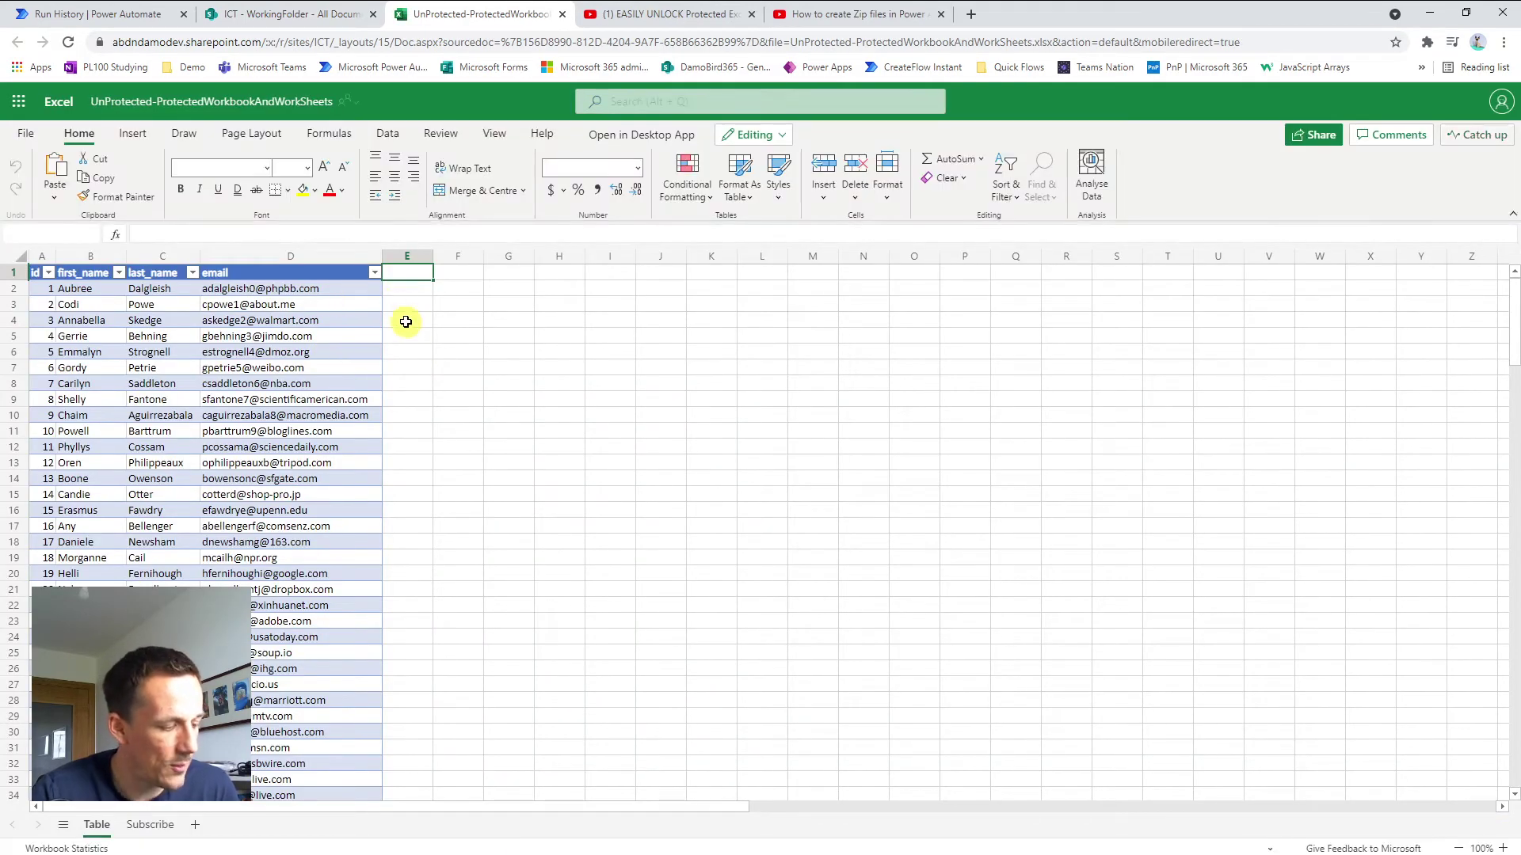
Enter 123 in cells E1 and E5 of the Table sheet
{"action": "type", "text": "123"}
{"action": "left_click", "coordinate": [428, 336]}
{"action": "type", "text": "123"}
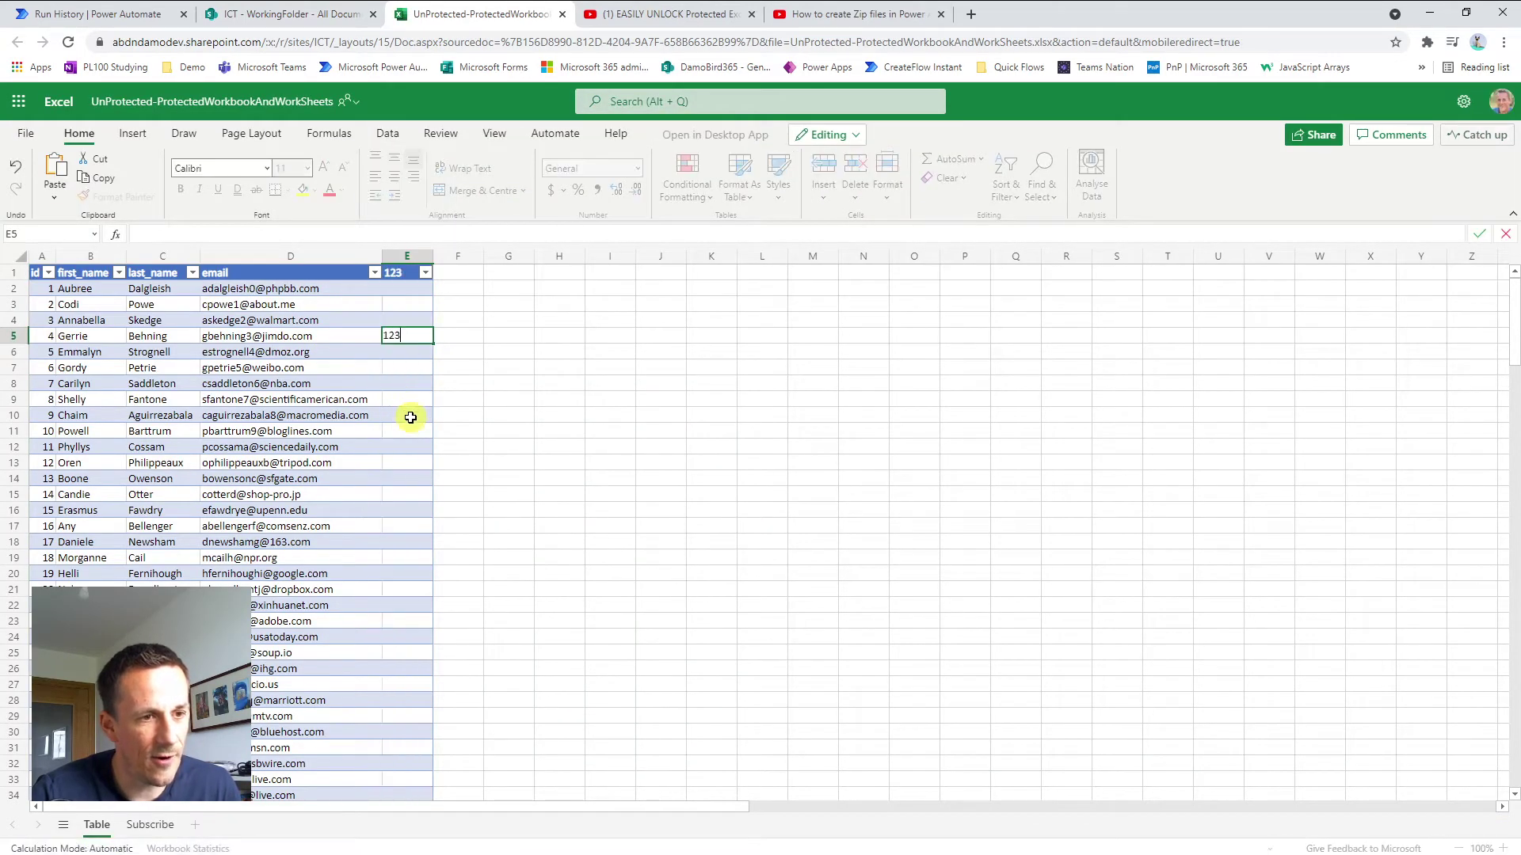
{"action": "left_click", "coordinate": [426, 430]}
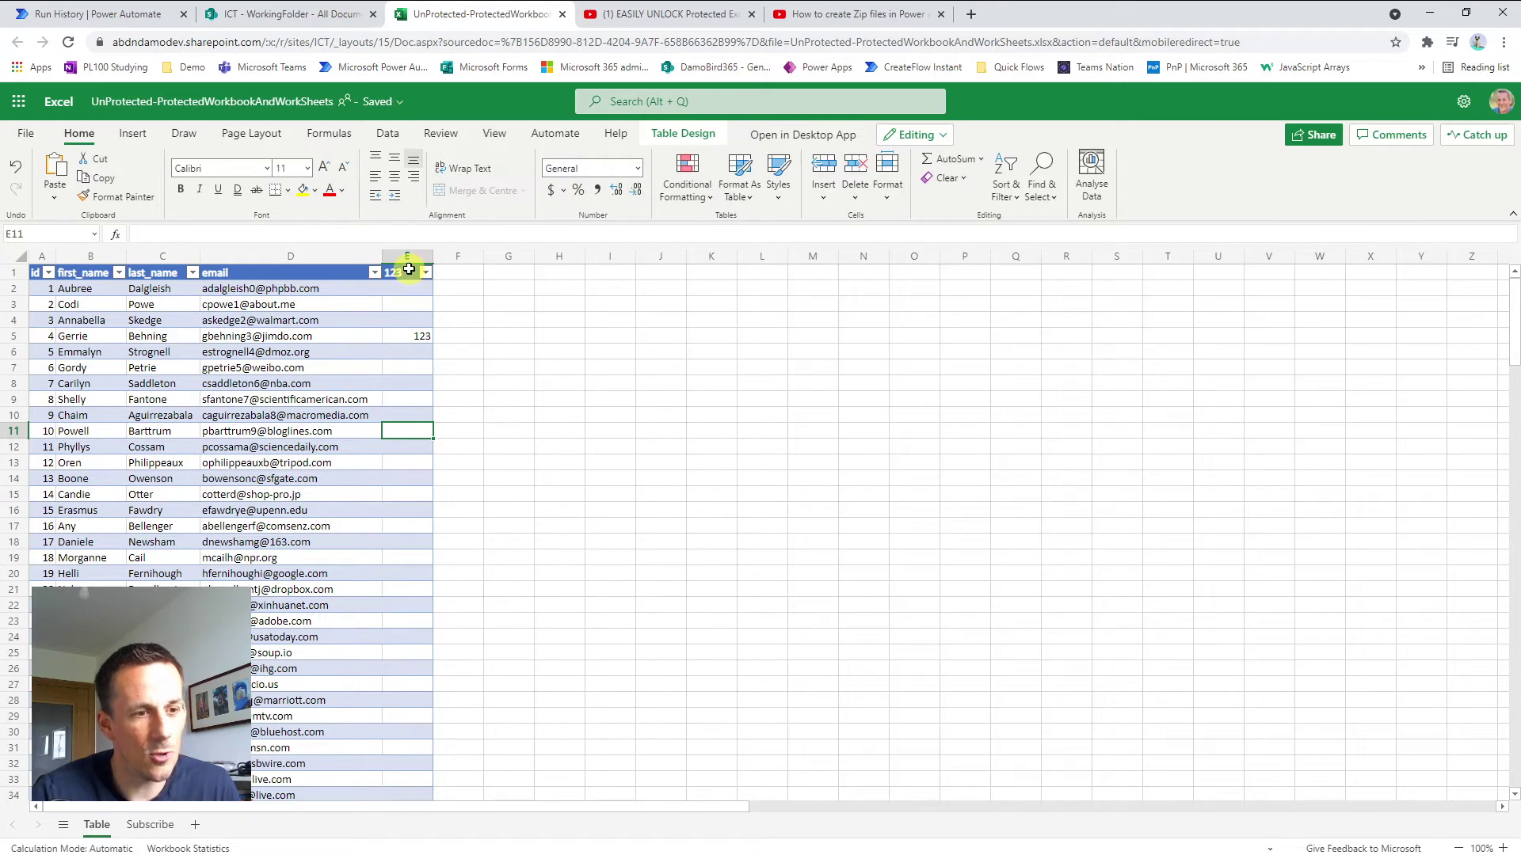
Fill A1–A3 on the Subscribe sheet with 123 and add a new Sheet1
{"action": "left_click", "coordinate": [142, 826]}
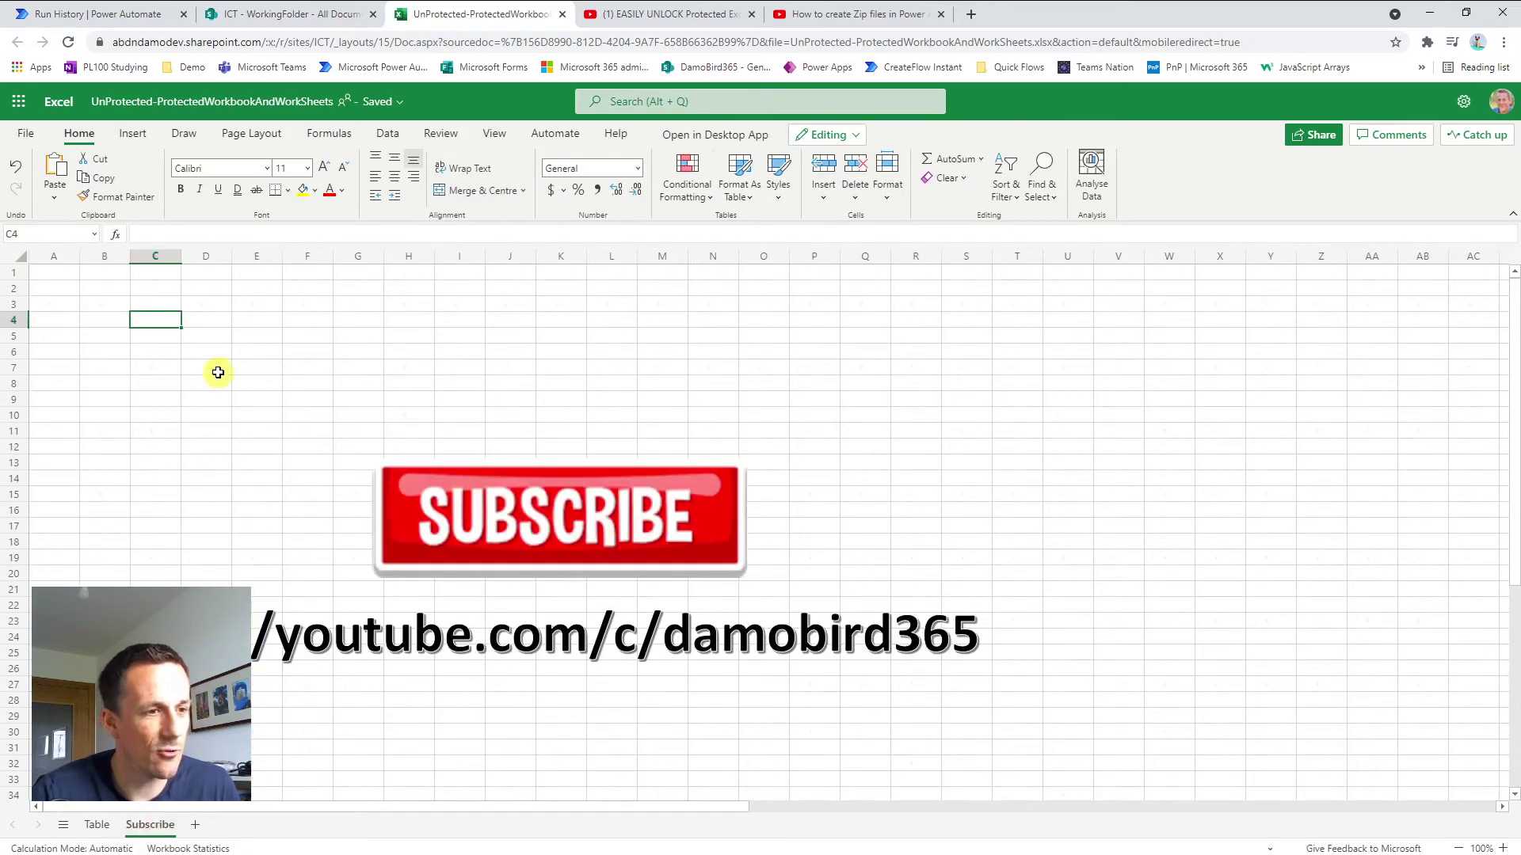
{"action": "left_click", "coordinate": [51, 275]}
{"action": "type", "text": "123"}
{"action": "key", "text": "Return"}
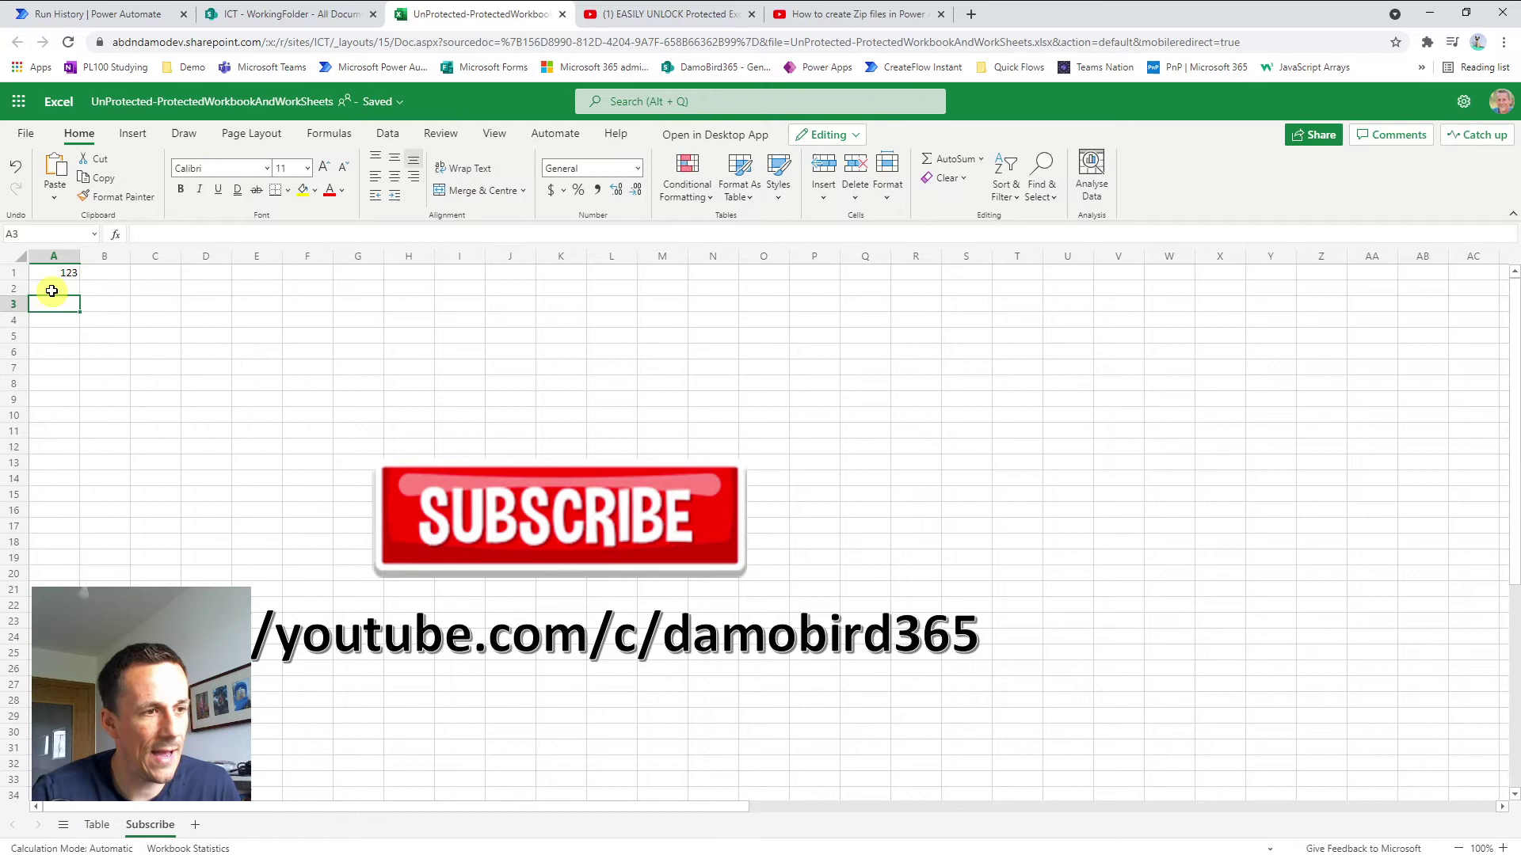
{"action": "type", "text": "123"}
{"action": "key", "text": "Return"}
{"action": "type", "text": "123"}
{"action": "left_click", "coordinate": [151, 382]}
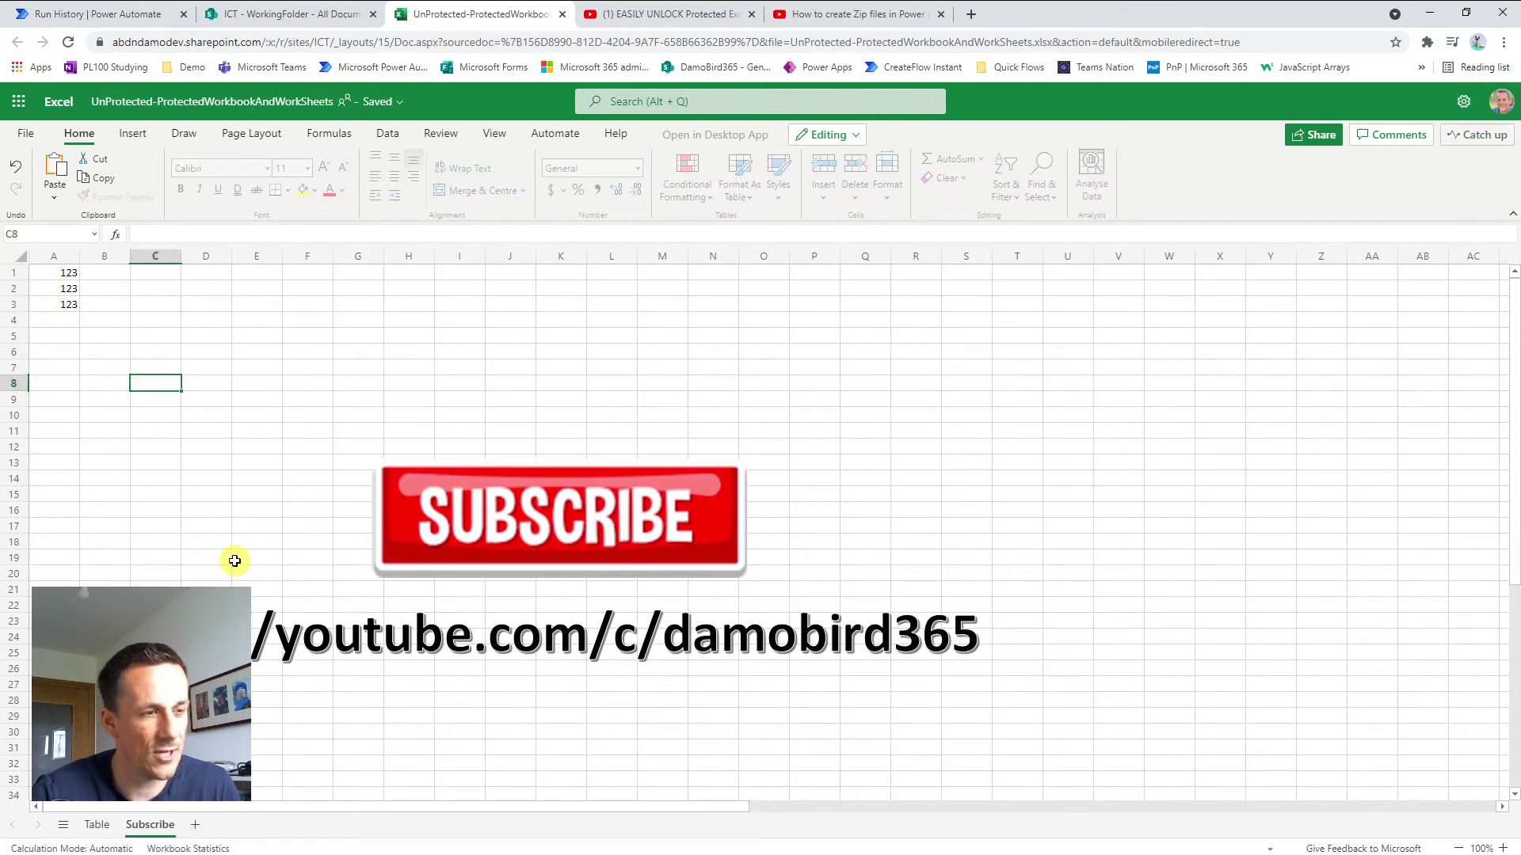
{"action": "left_click", "coordinate": [196, 828]}
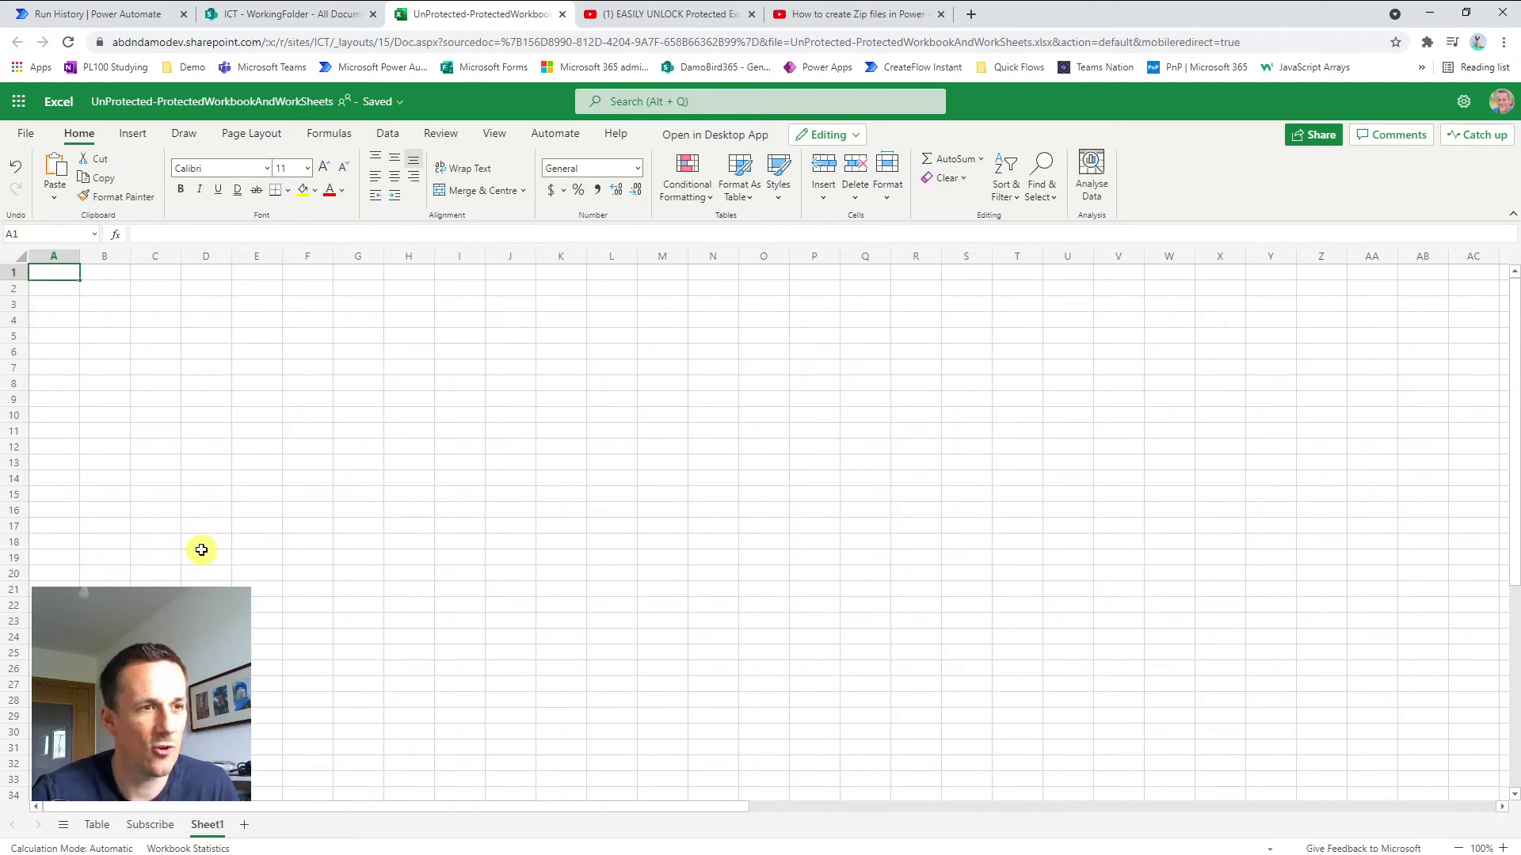
Open the original ProtectedWorkbookAndWorkSheets.xlsx from RemoveProtect and confirm its Table sheet remains protected
{"action": "left_click", "coordinate": [298, 14]}
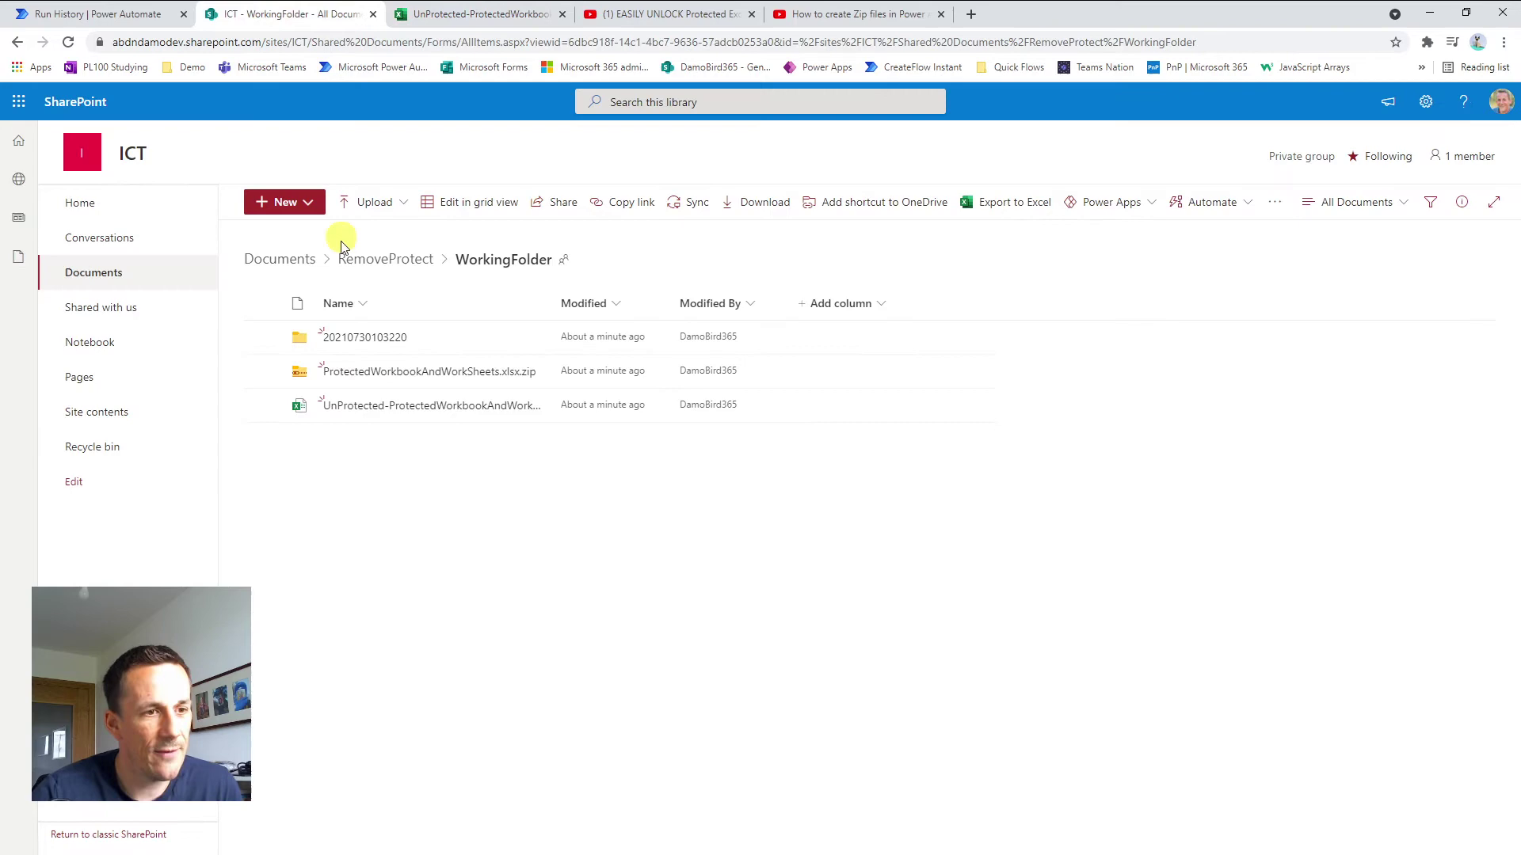
{"action": "left_click", "coordinate": [400, 265]}
{"action": "left_click", "coordinate": [374, 375]}
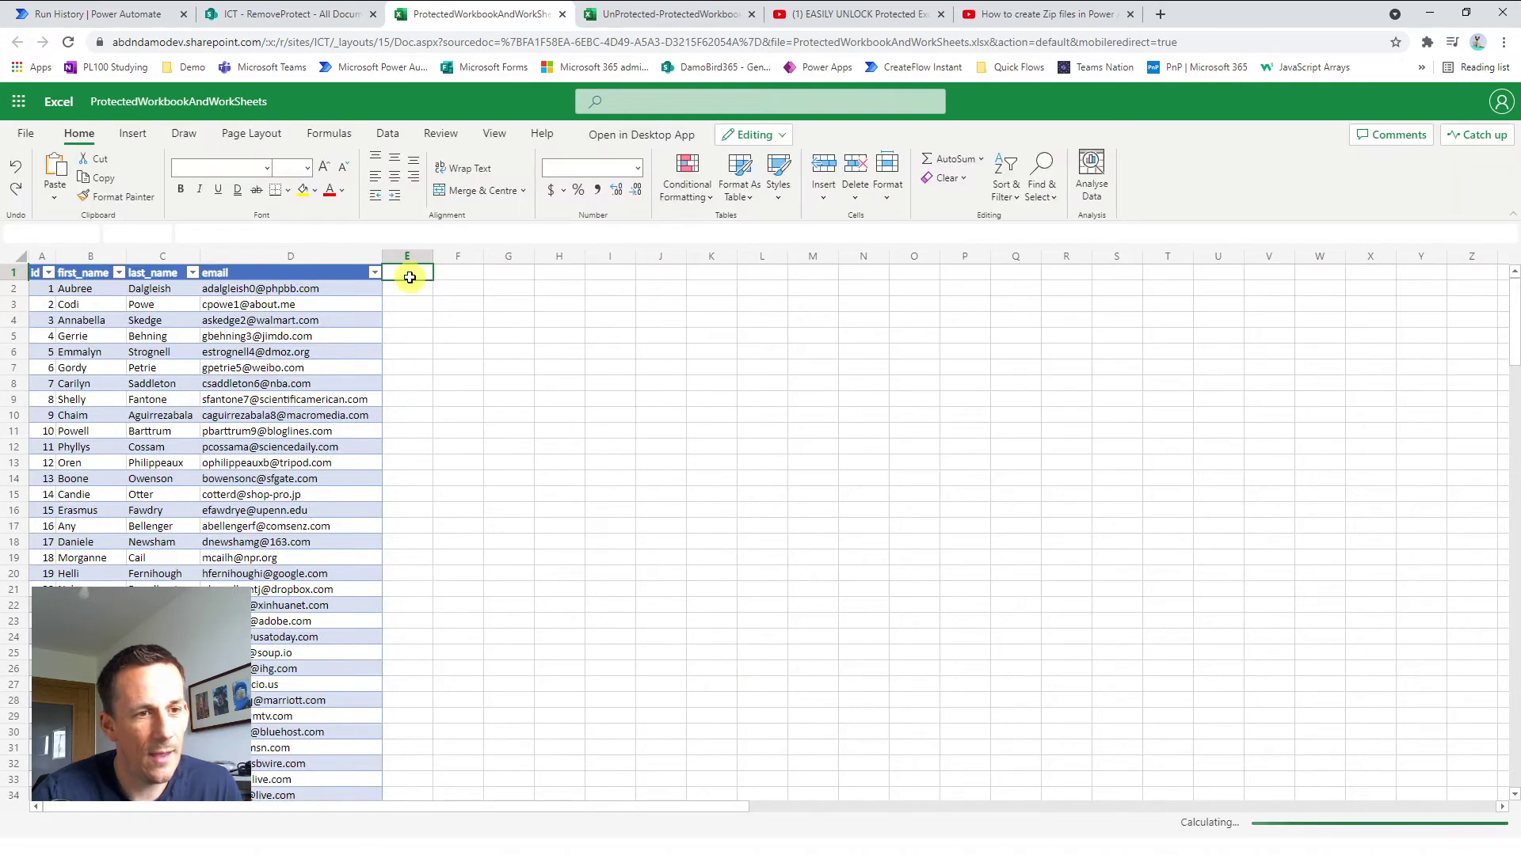
{"action": "left_click", "coordinate": [524, 461]}
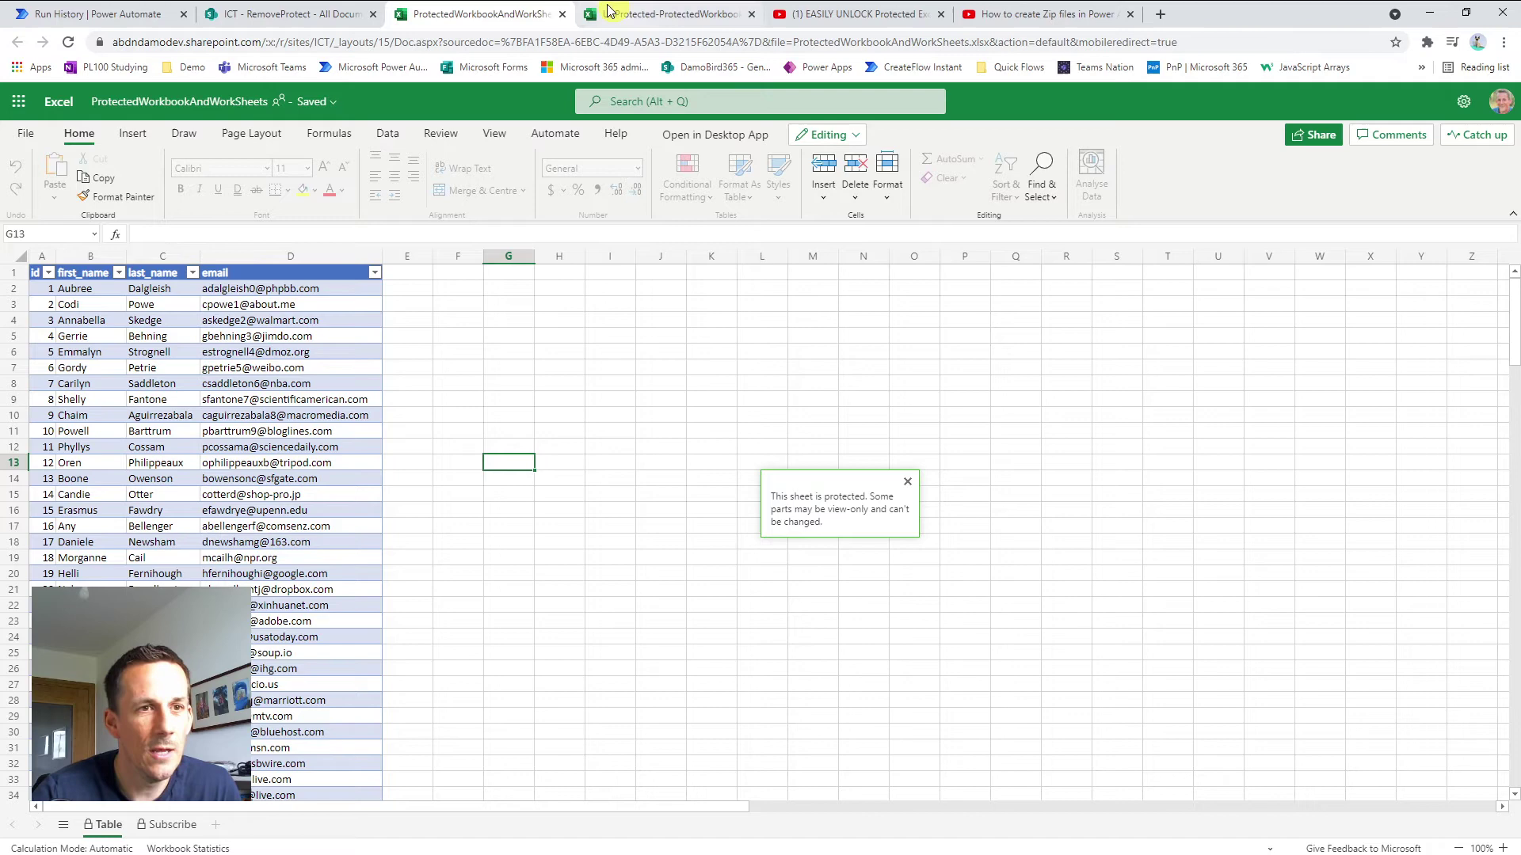
Open the Solution Remove Excel Protection flow for editing and expand its Create file and DateTime actions
{"action": "left_click", "coordinate": [108, 18]}
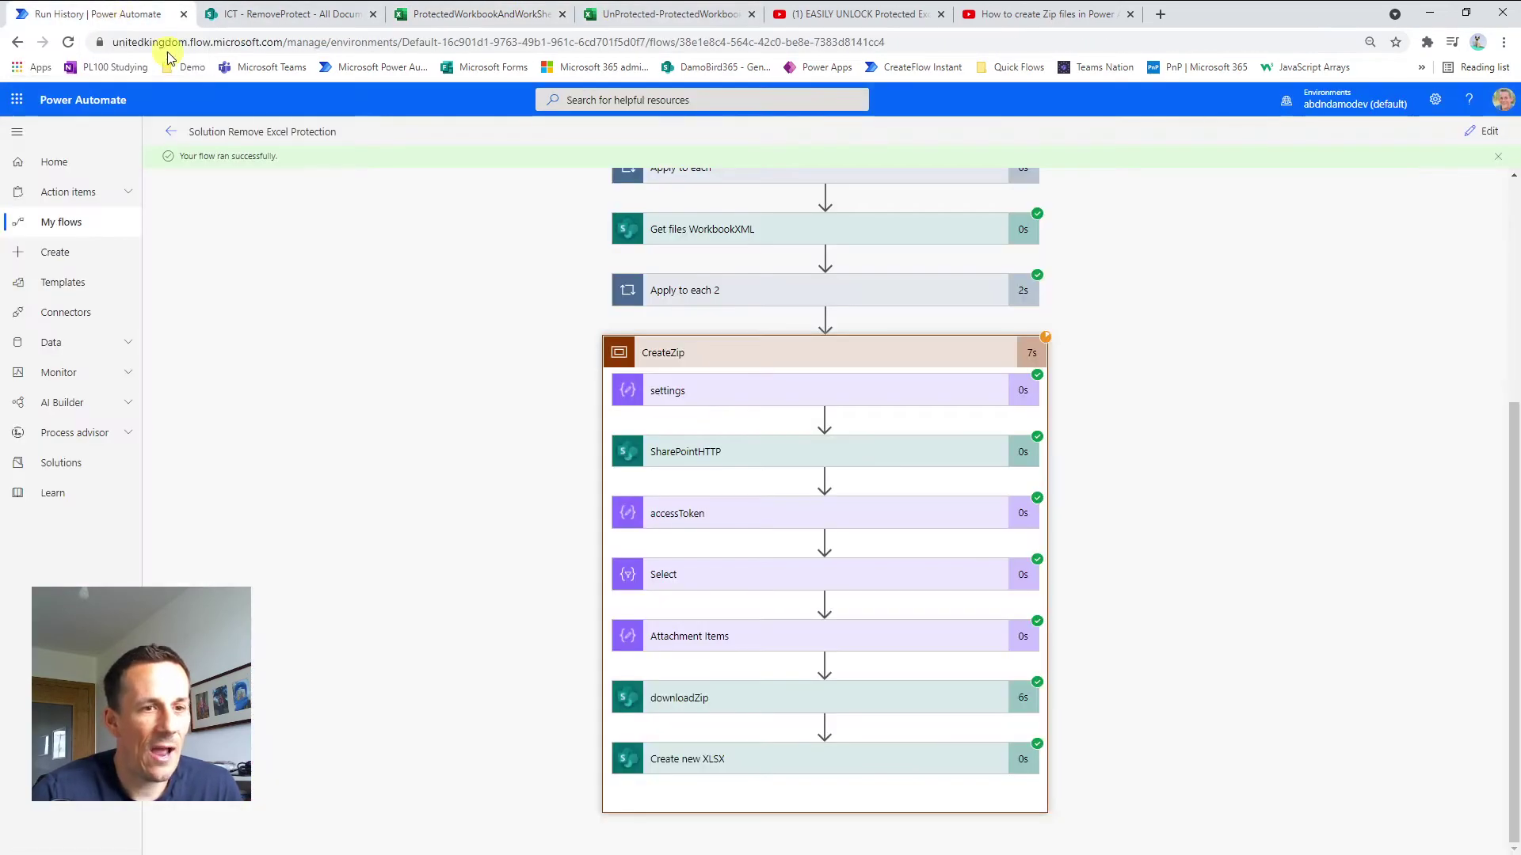
{"action": "scroll", "coordinate": [1266, 424], "scroll_direction": "up", "scroll_amount": 5}
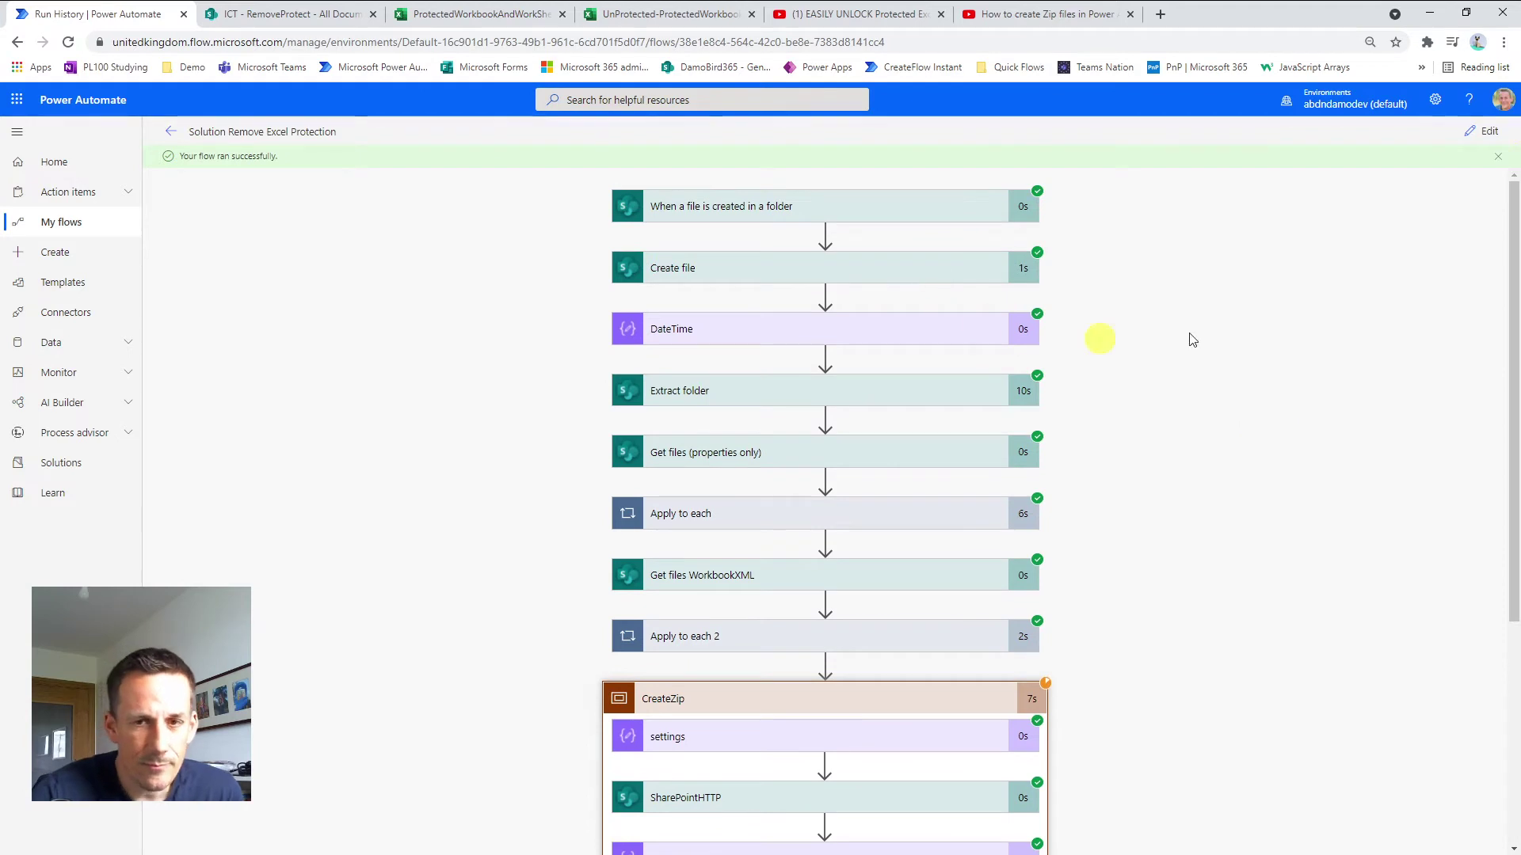
{"action": "left_click", "coordinate": [1482, 131]}
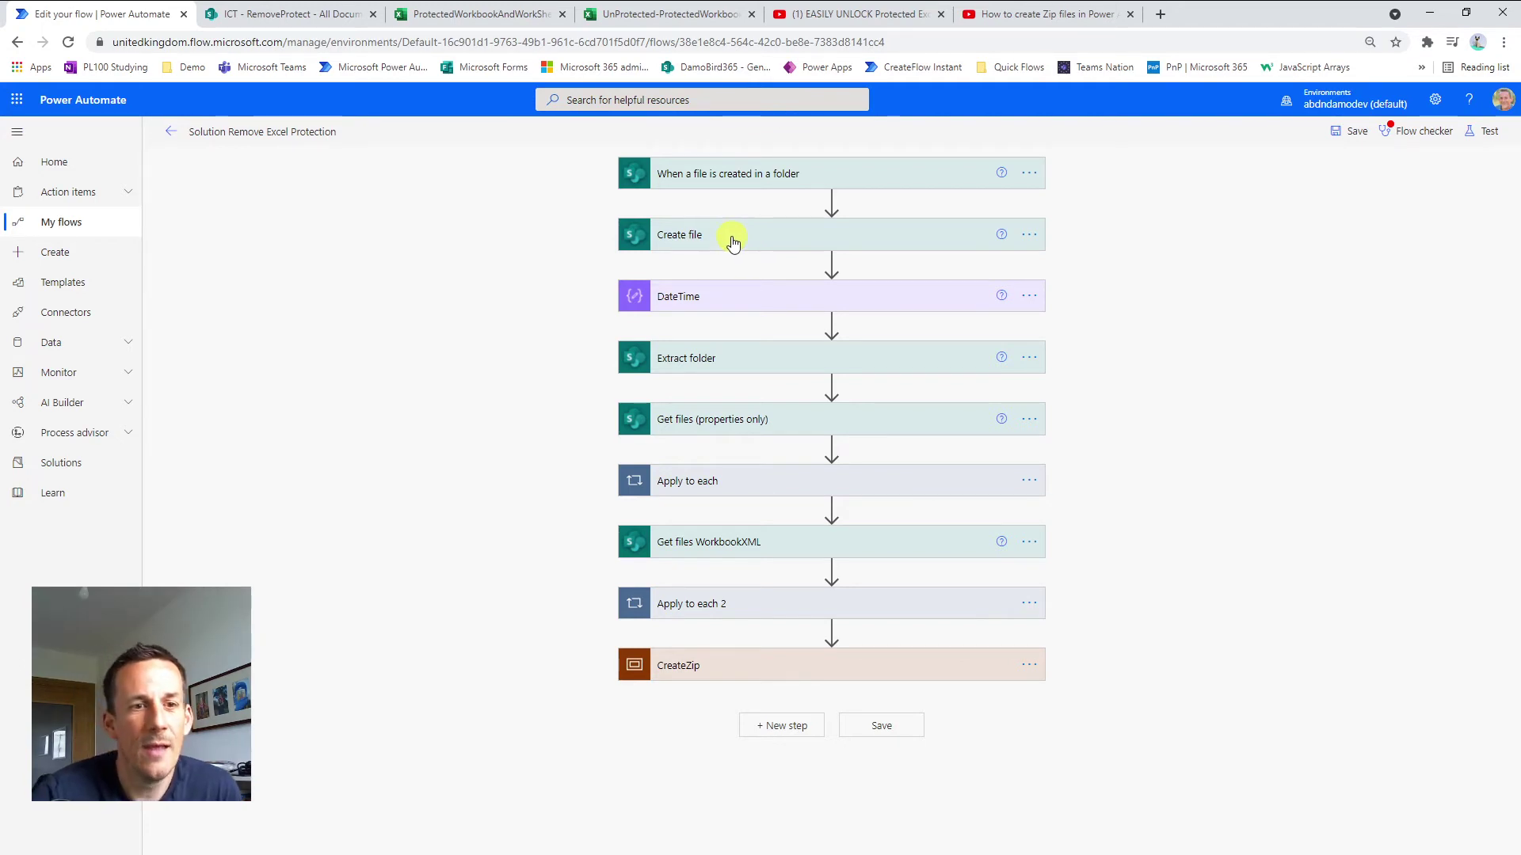
{"action": "left_click", "coordinate": [668, 236]}
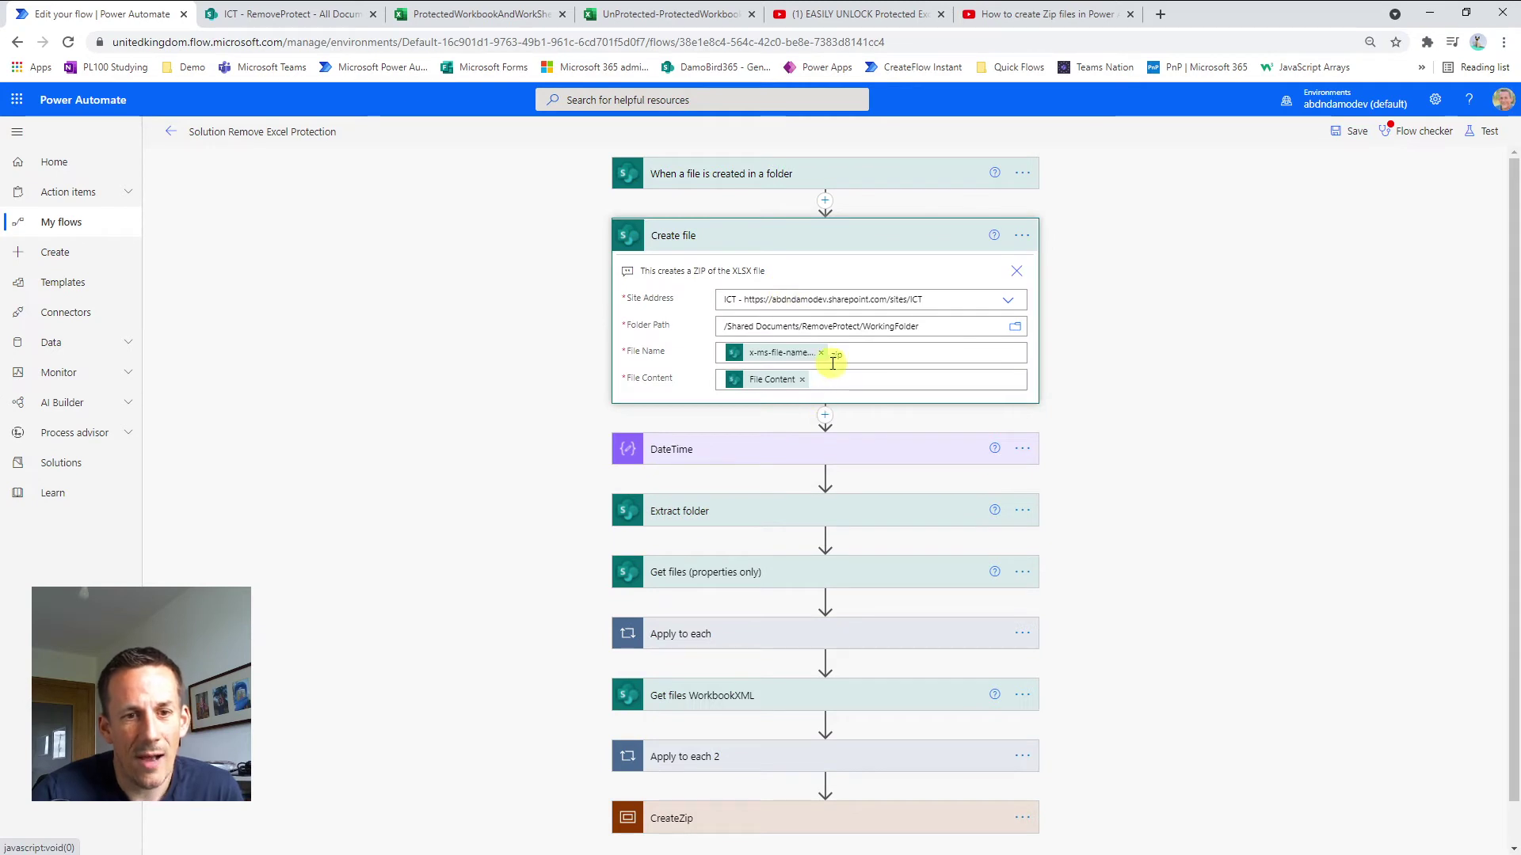
{"action": "left_click", "coordinate": [744, 452]}
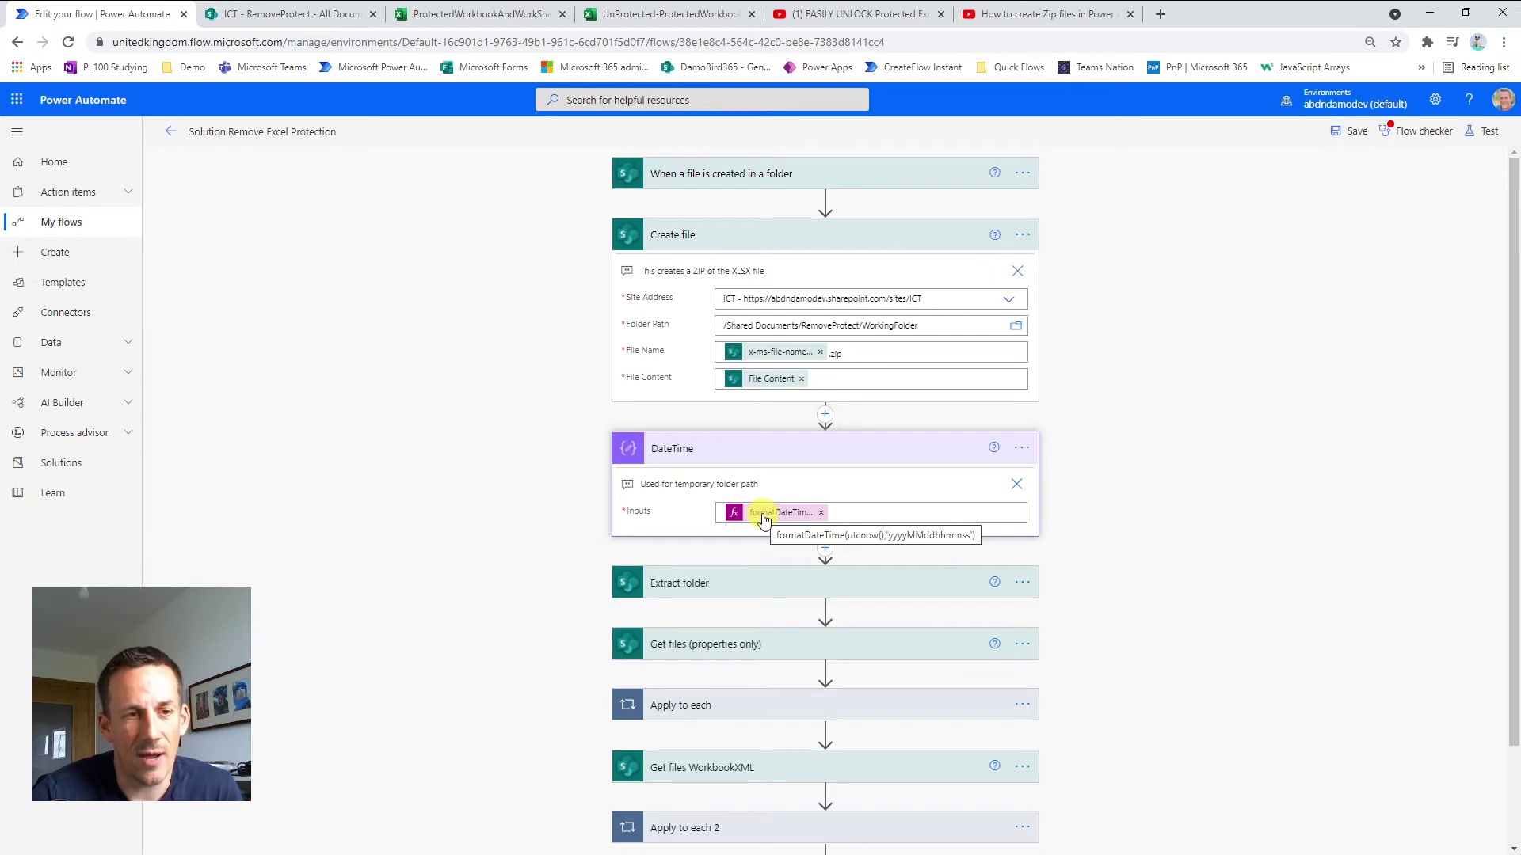
Expand the Extract folder and Get files (properties only) actions, revealing the filter query options
{"action": "scroll", "coordinate": [750, 498], "scroll_direction": "down", "scroll_amount": 2}
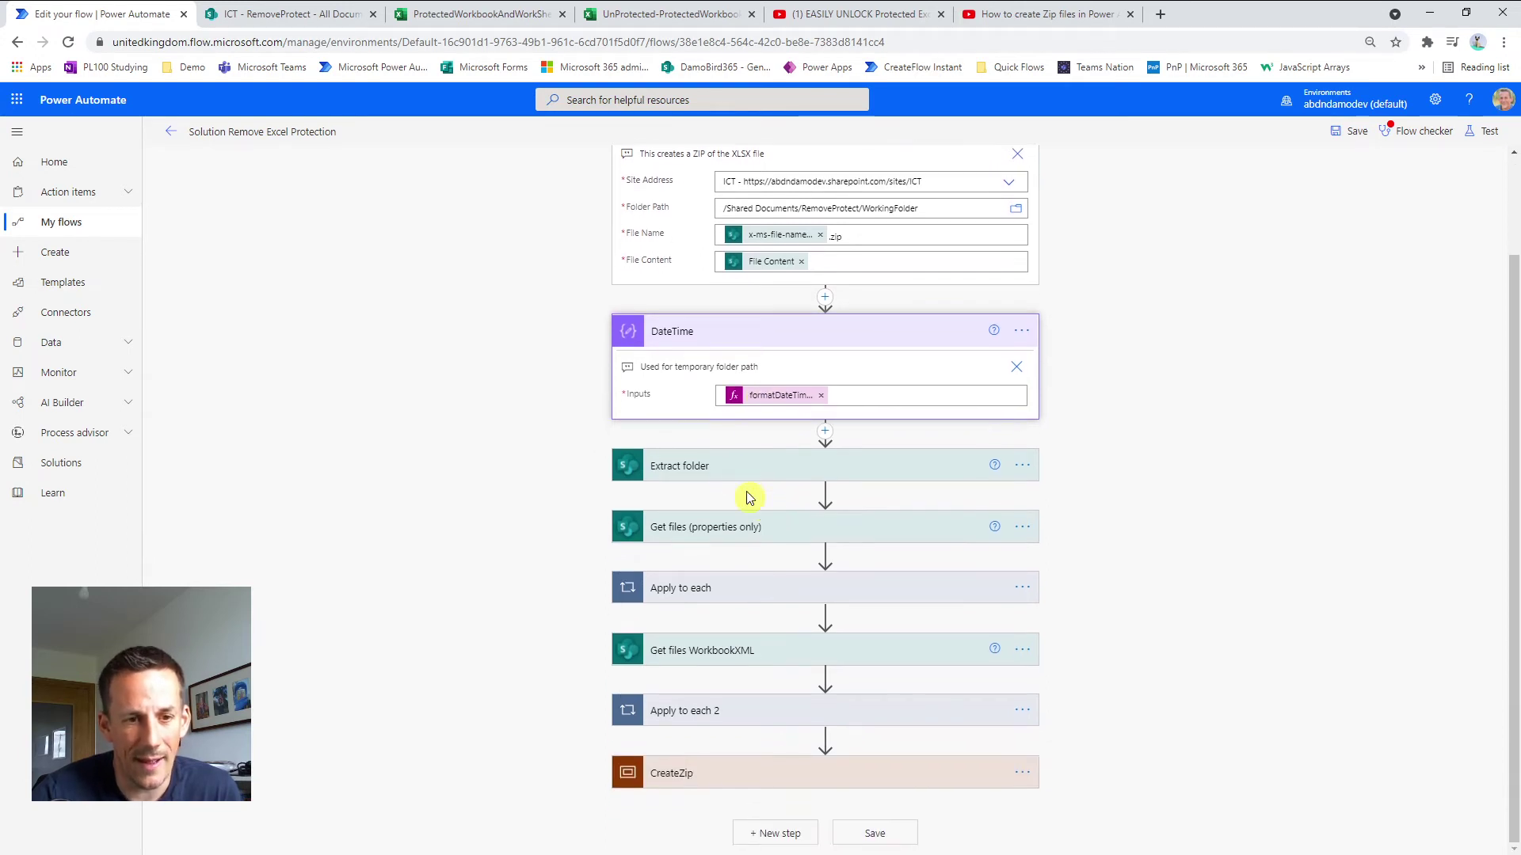
{"action": "left_click", "coordinate": [737, 464]}
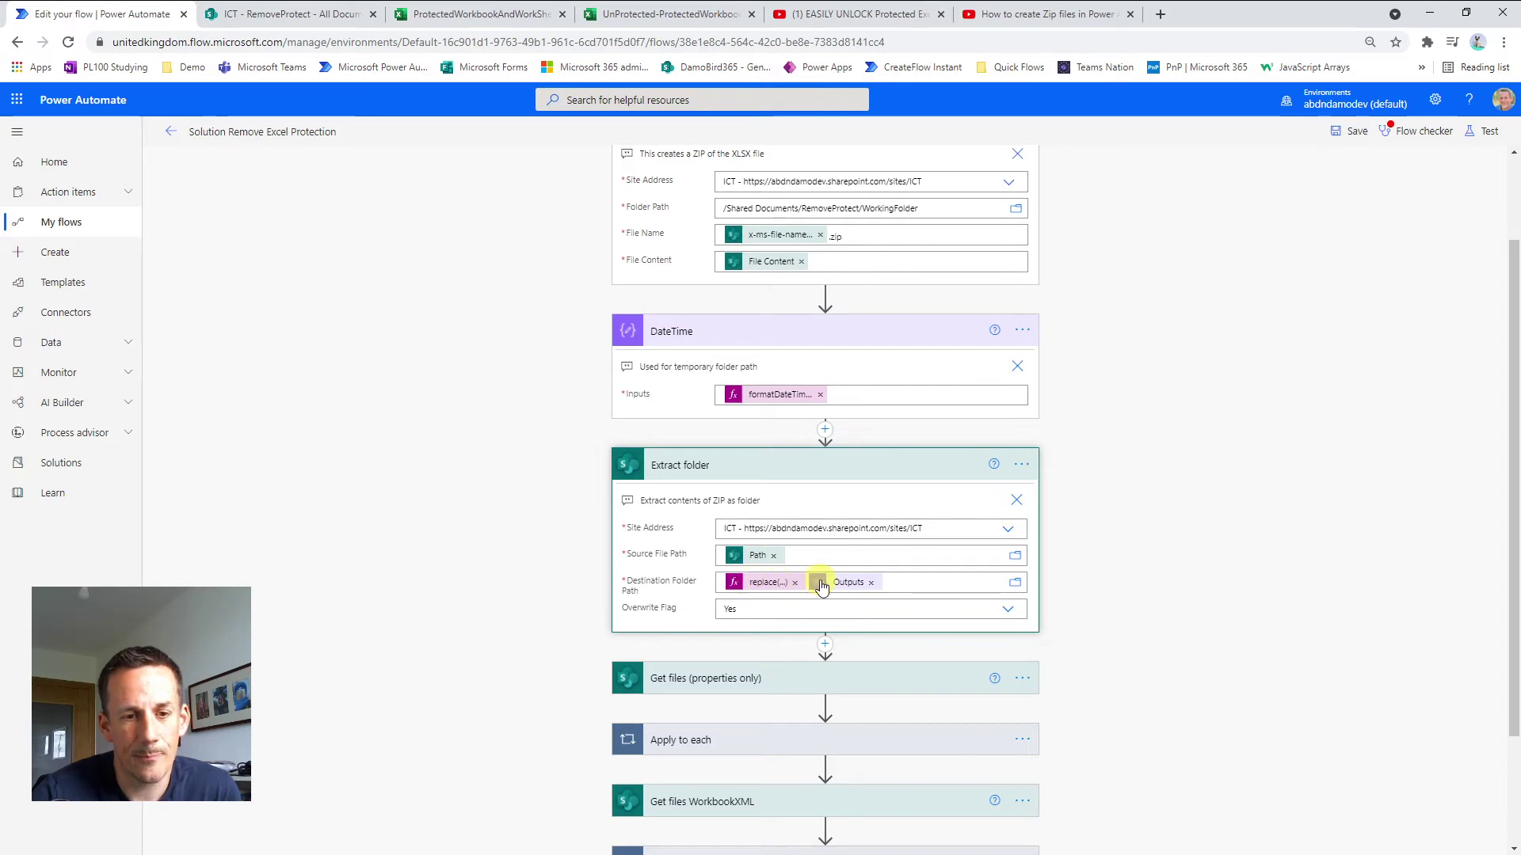
{"action": "scroll", "coordinate": [824, 586], "scroll_direction": "down", "scroll_amount": 2}
{"action": "left_click", "coordinate": [740, 523]}
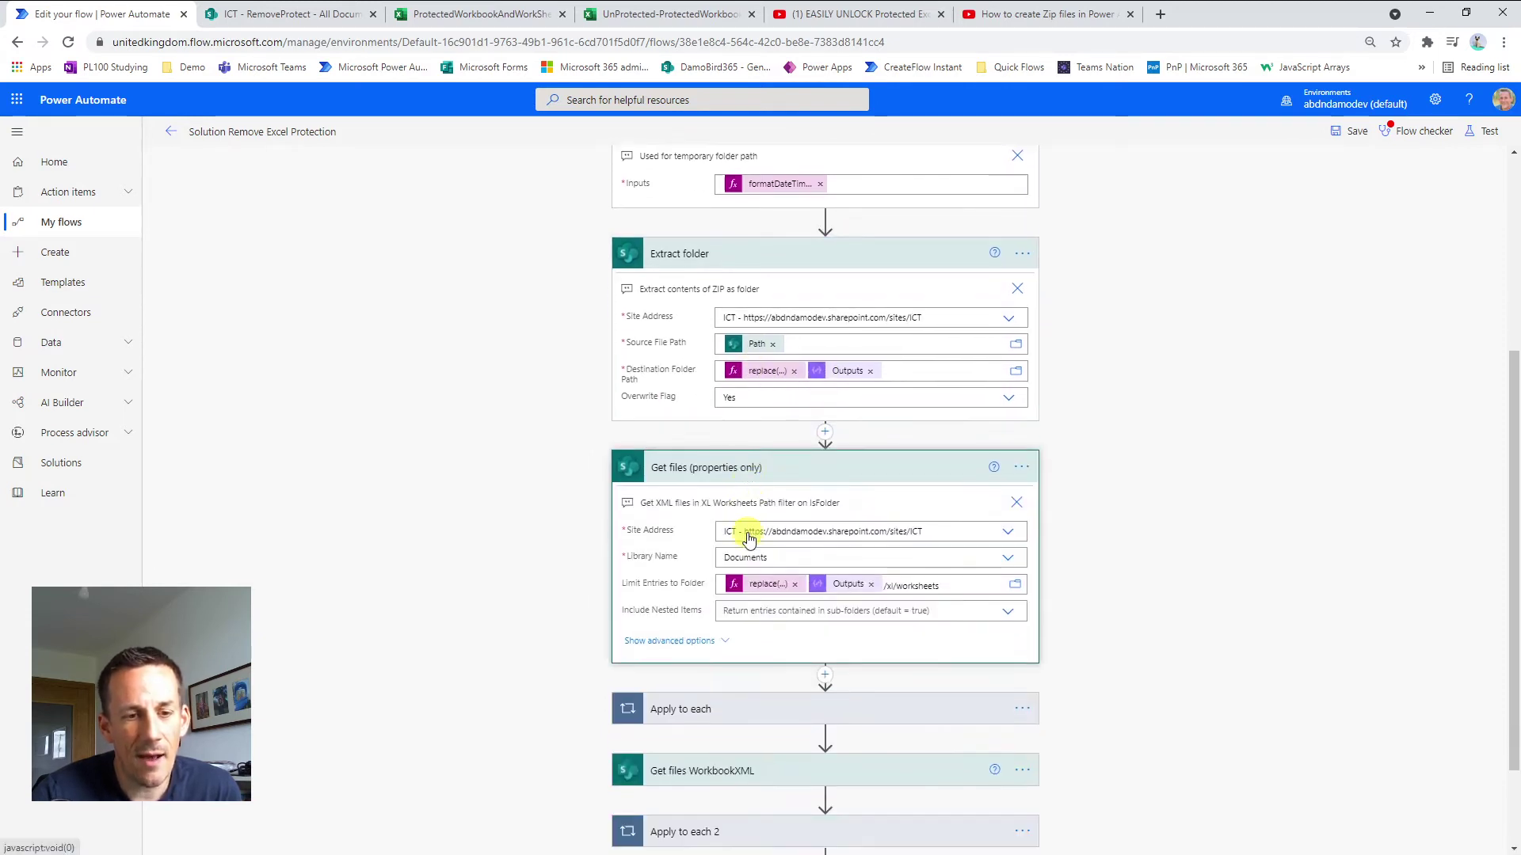
{"action": "scroll", "coordinate": [740, 533], "scroll_direction": "down", "scroll_amount": 1}
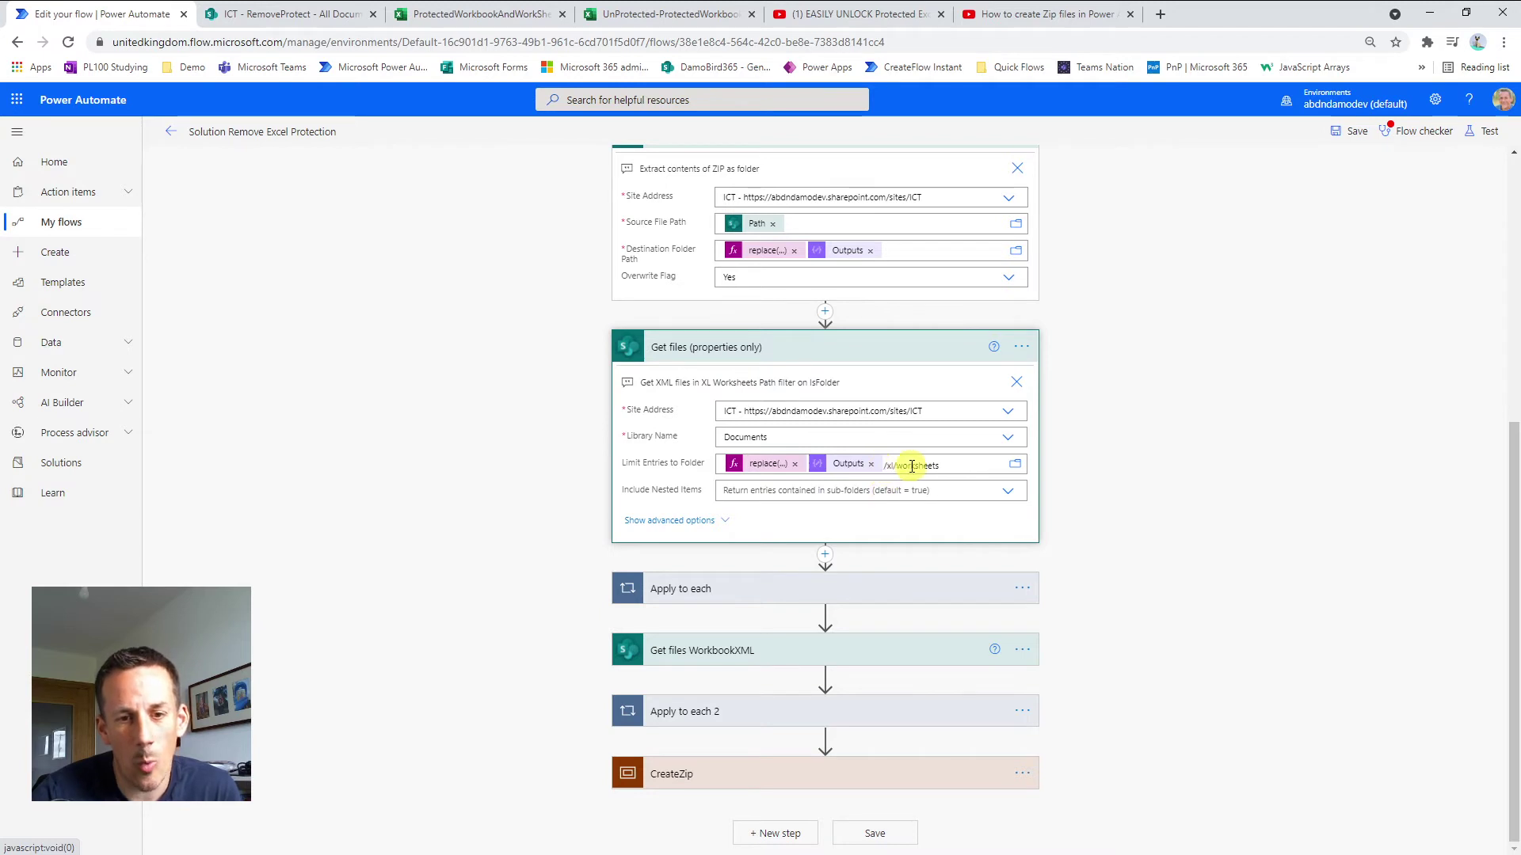
{"action": "left_click", "coordinate": [695, 523]}
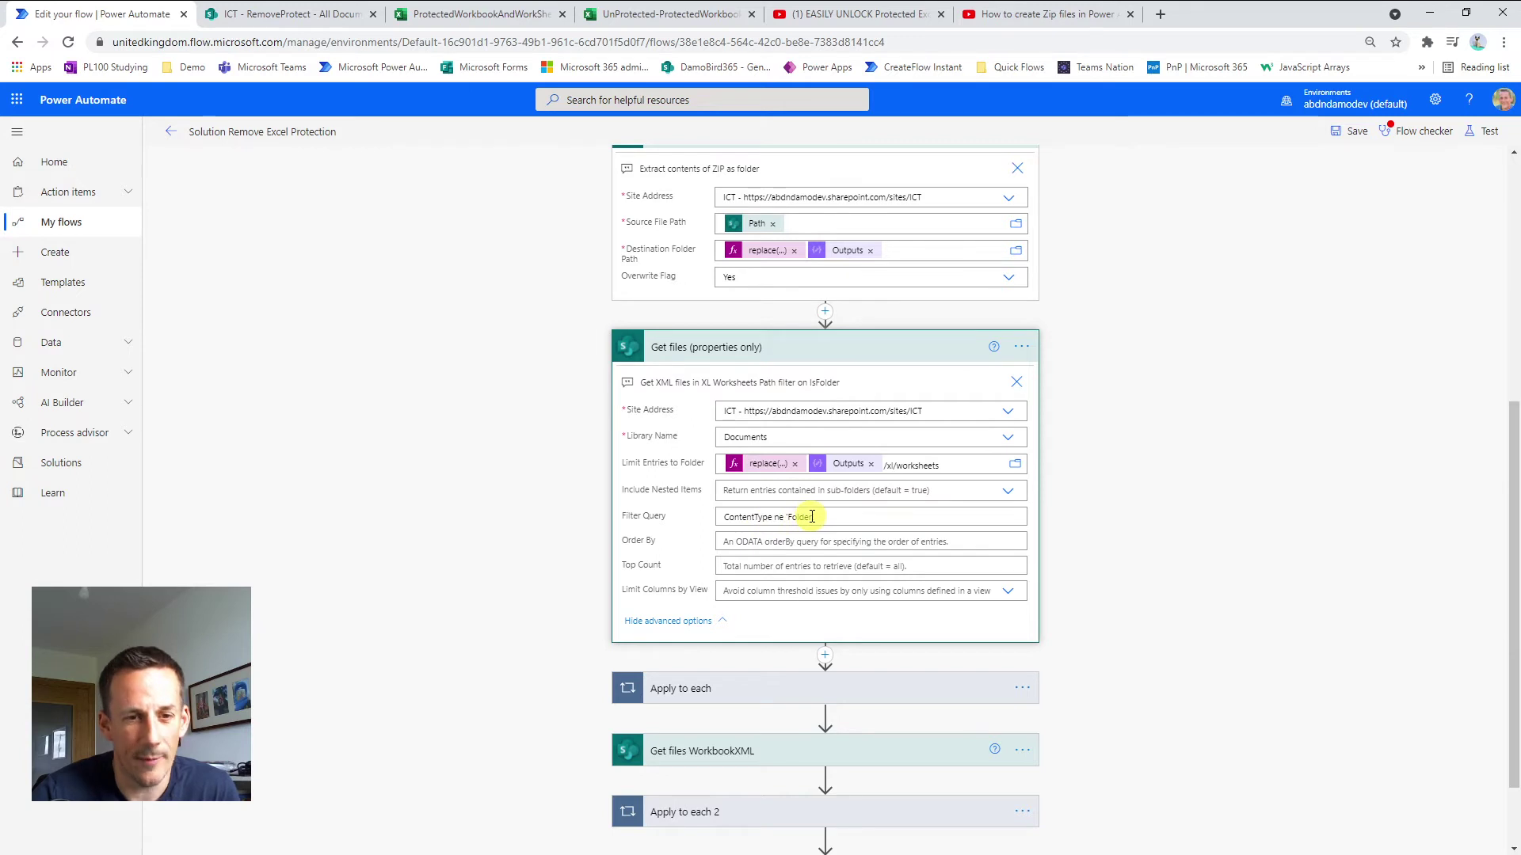
Expand the Apply to each loop to review its inner steps
{"action": "scroll", "coordinate": [812, 516], "scroll_direction": "down", "scroll_amount": 1}
{"action": "left_click", "coordinate": [719, 590]}
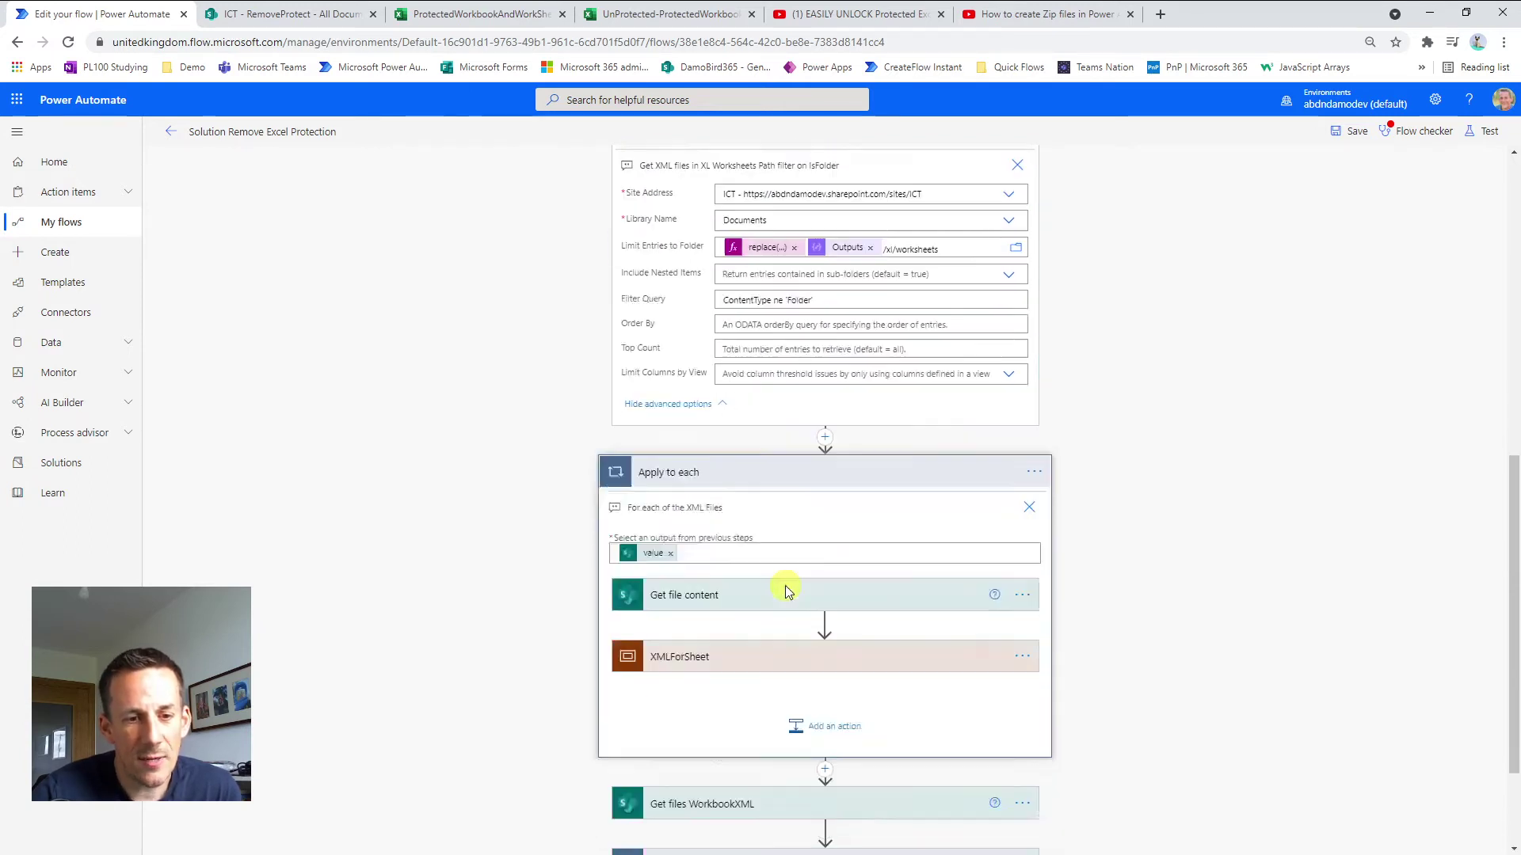
{"action": "scroll", "coordinate": [784, 586], "scroll_direction": "down", "scroll_amount": 1}
{"action": "scroll", "coordinate": [883, 527], "scroll_direction": "up", "scroll_amount": 2}
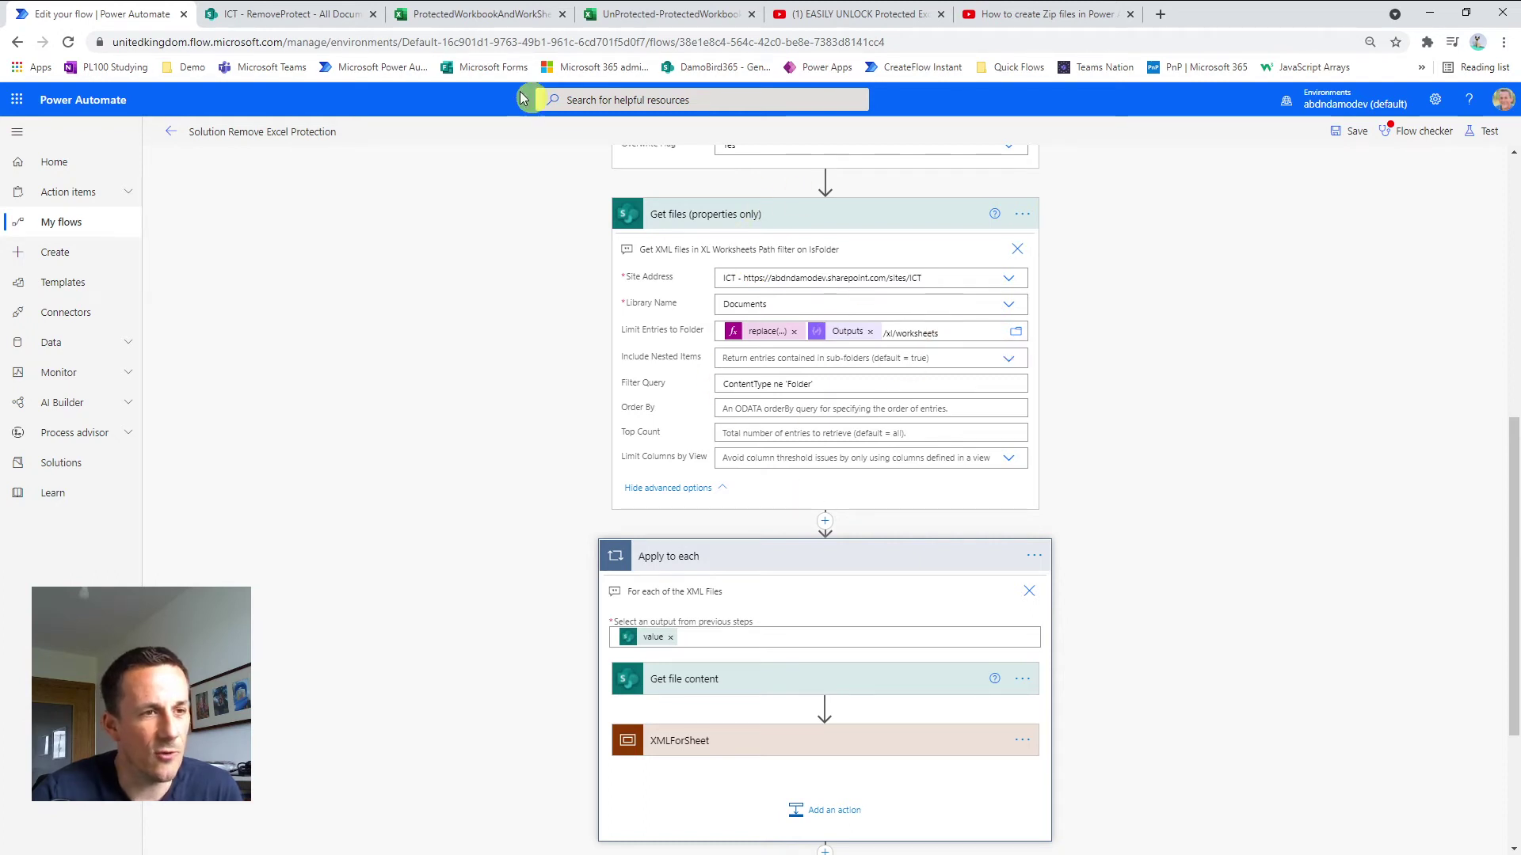
{"action": "left_click", "coordinate": [305, 15]}
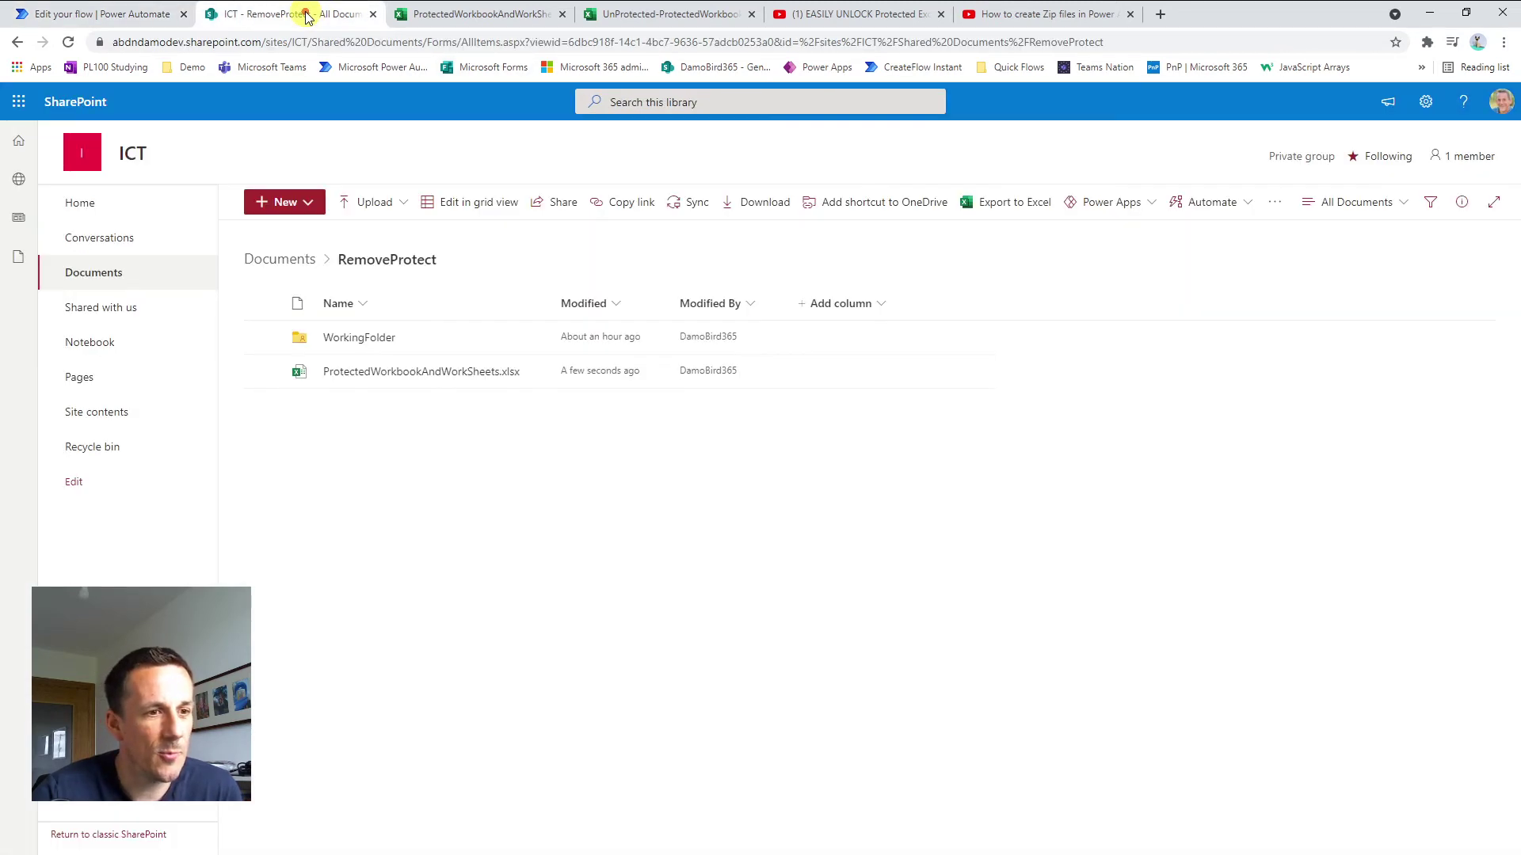
{"action": "left_click", "coordinate": [363, 339]}
{"action": "left_click", "coordinate": [371, 342]}
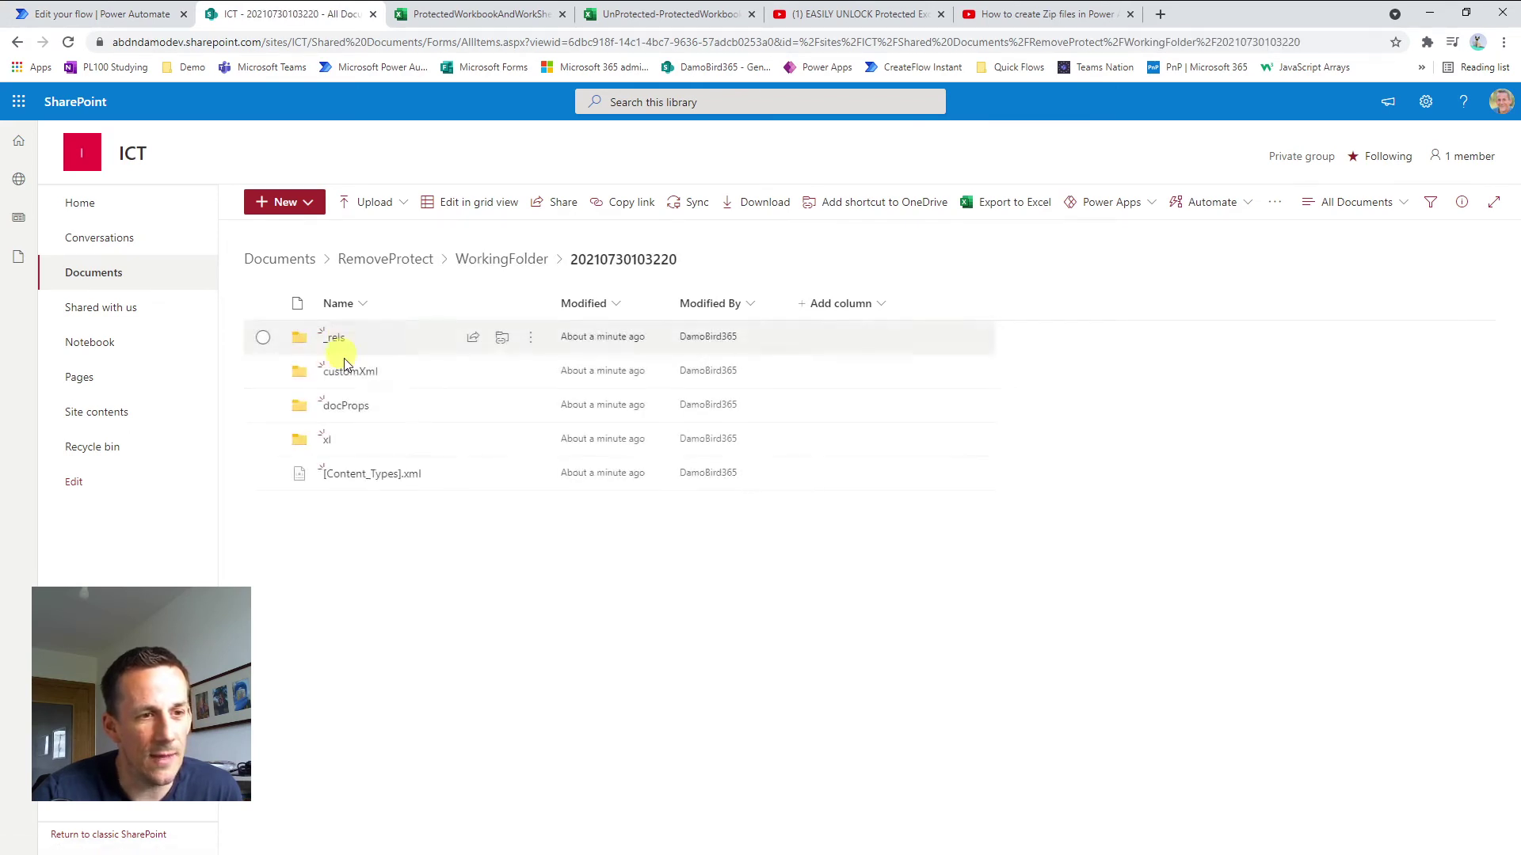
{"action": "left_click", "coordinate": [327, 443]}
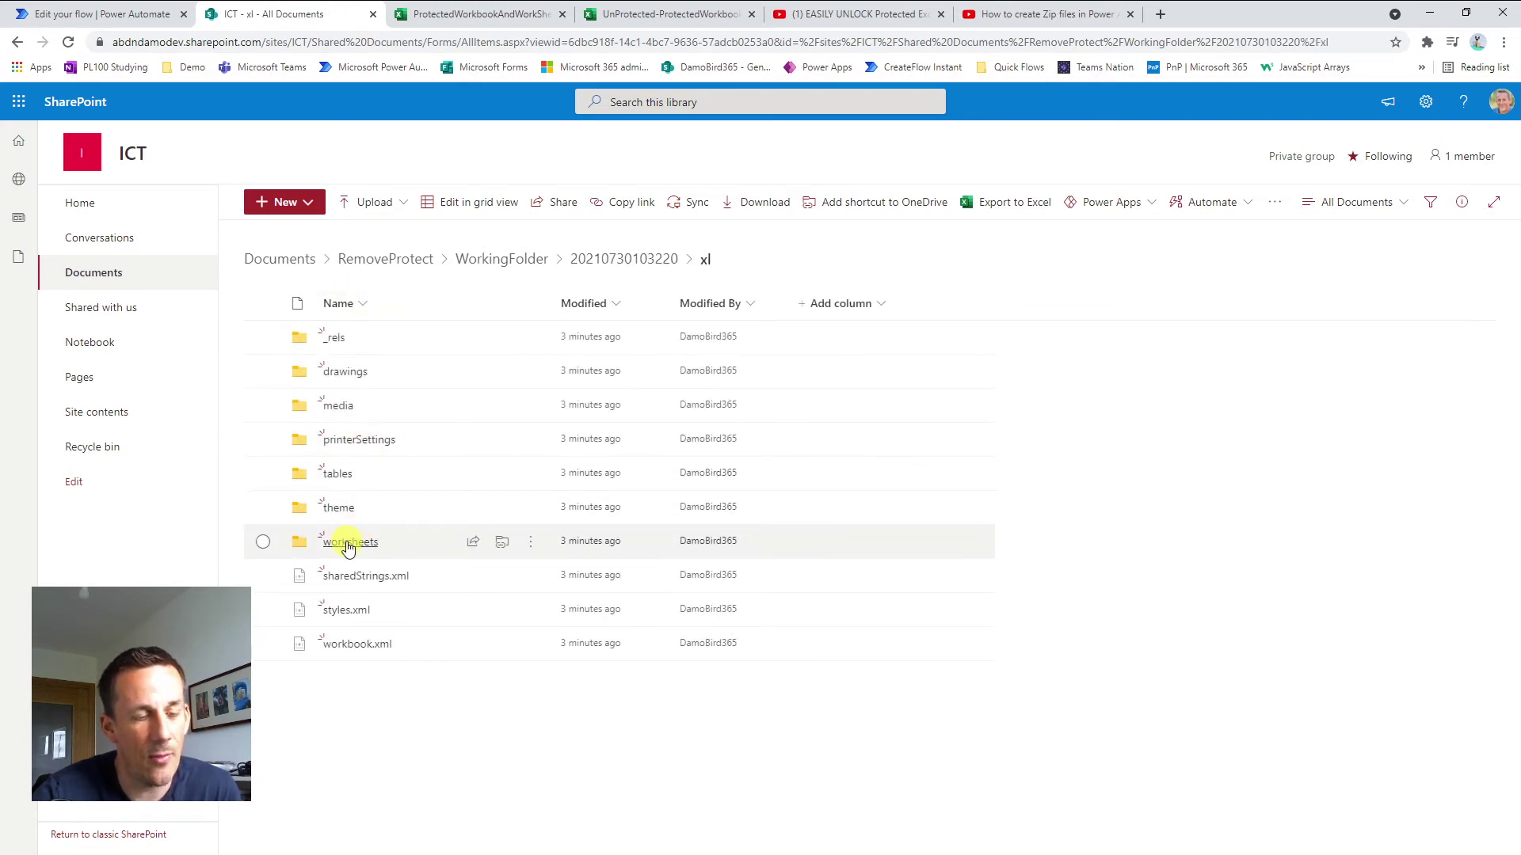
{"action": "left_click", "coordinate": [348, 544]}
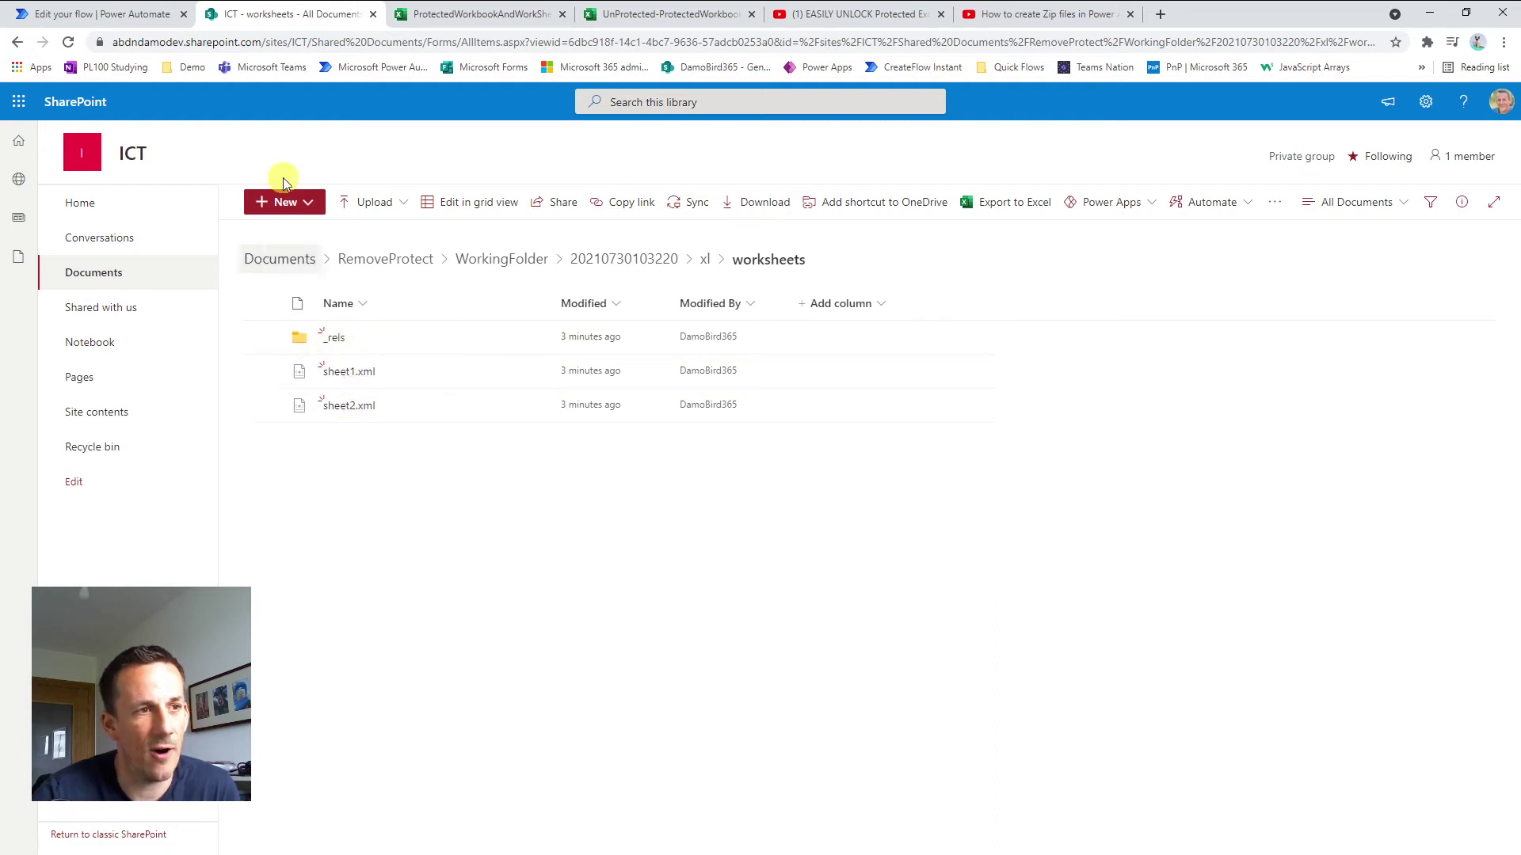
{"action": "left_click", "coordinate": [138, 12]}
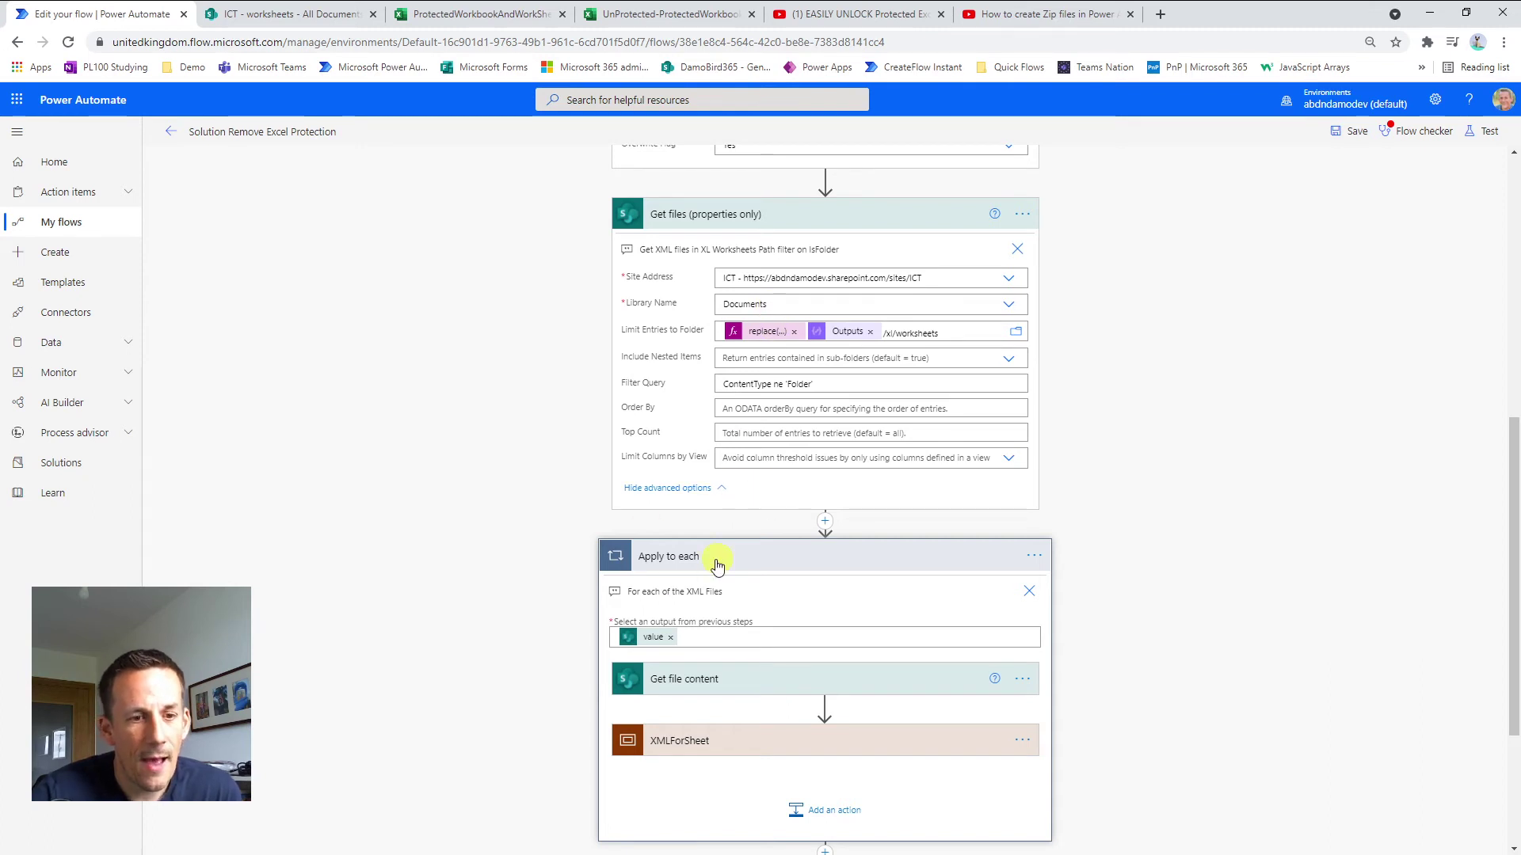
Expand Get file content, XMLForSheet, Compose and the <sheetProtection condition with its branches
{"action": "left_click", "coordinate": [678, 682]}
{"action": "scroll", "coordinate": [866, 594], "scroll_direction": "down", "scroll_amount": 3}
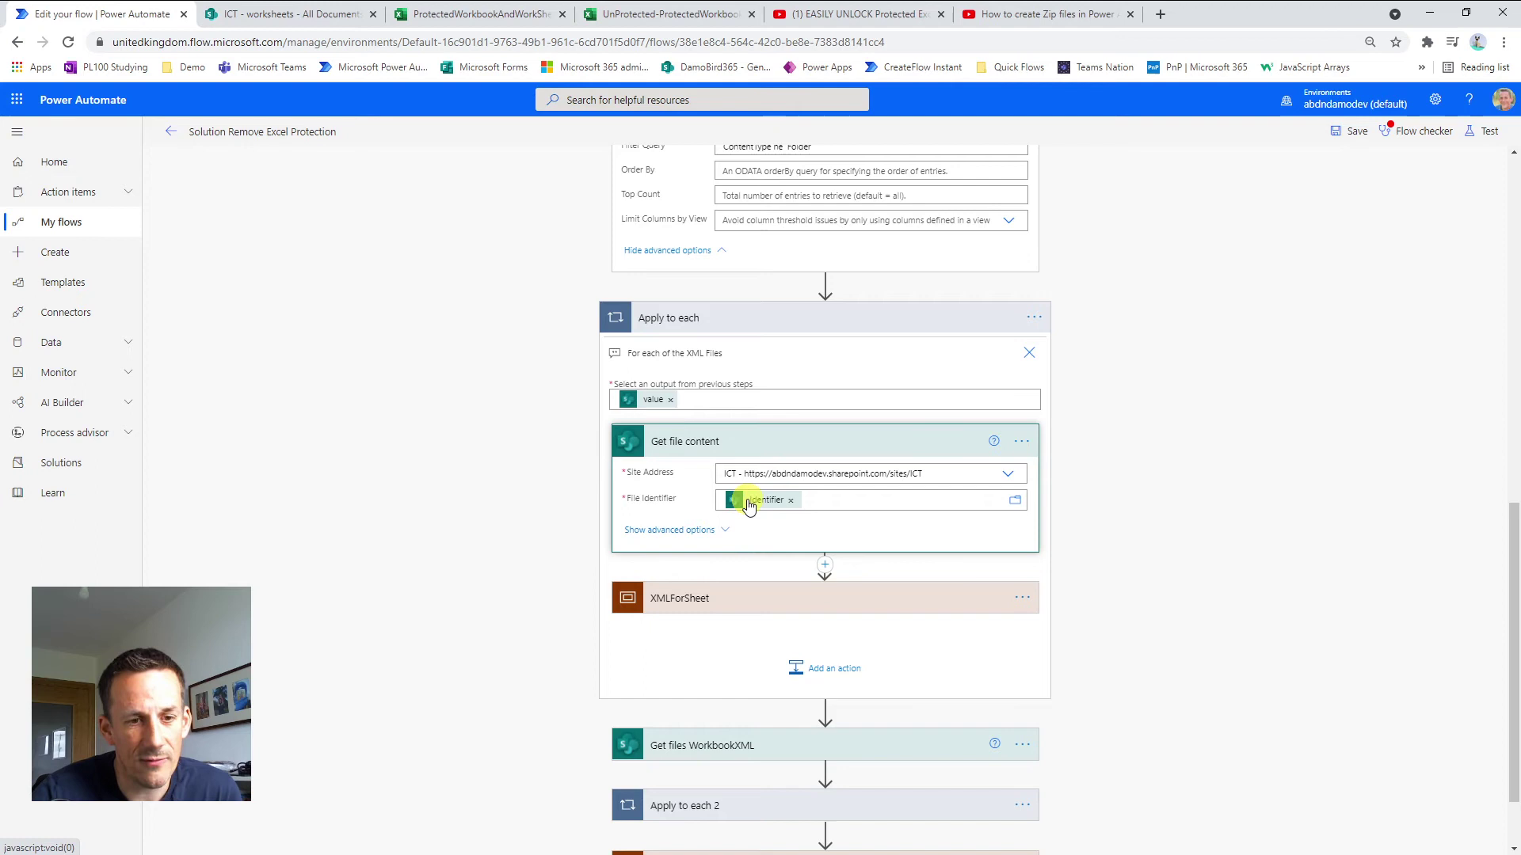
{"action": "left_click", "coordinate": [721, 601]}
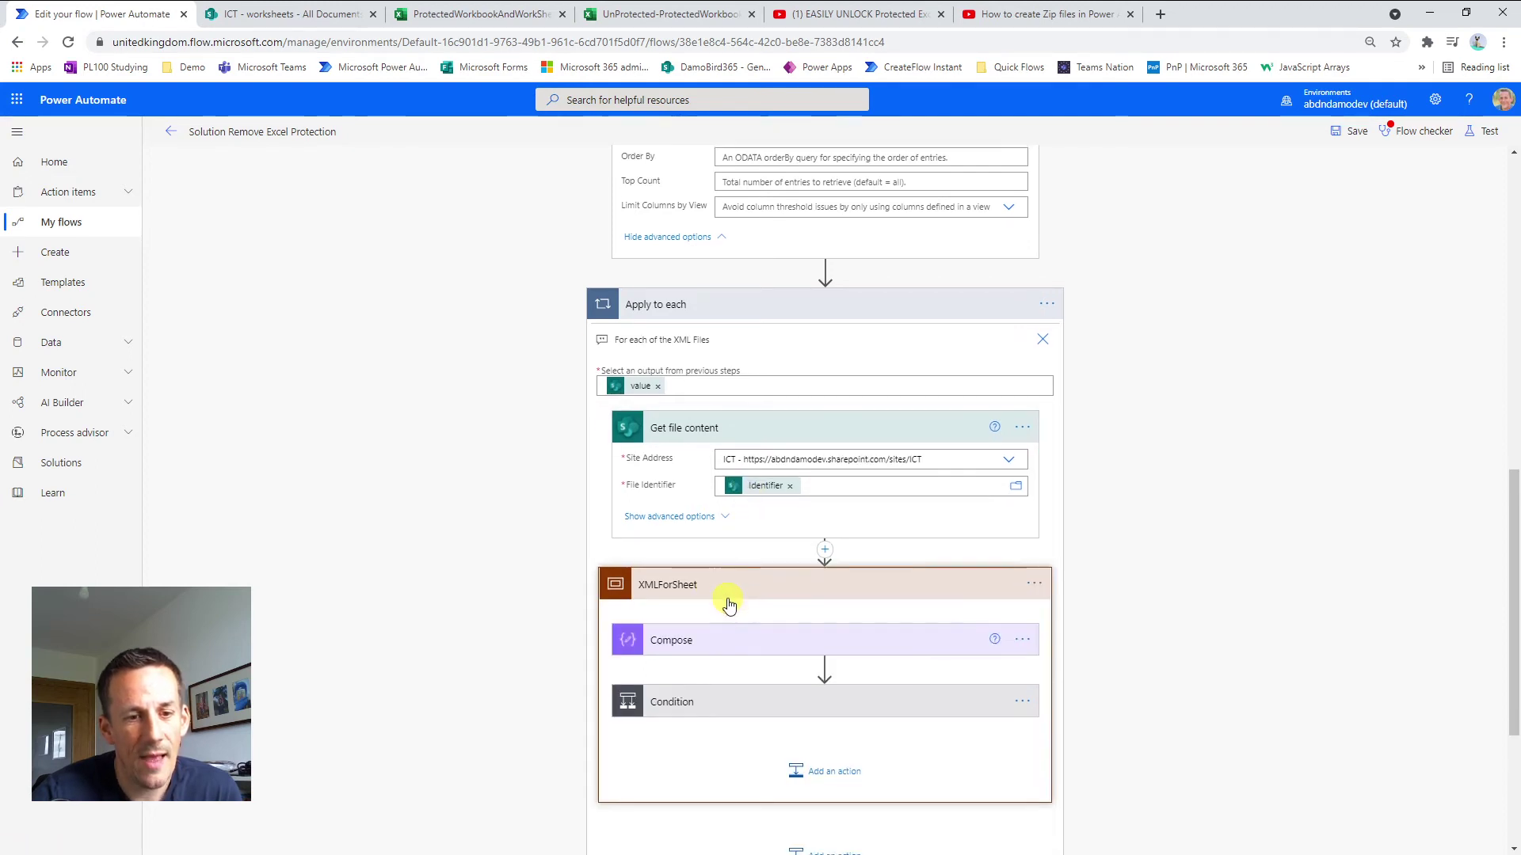
{"action": "scroll", "coordinate": [732, 492], "scroll_direction": "down", "scroll_amount": 2}
{"action": "left_click", "coordinate": [721, 503]}
{"action": "scroll", "coordinate": [762, 512], "scroll_direction": "down", "scroll_amount": 1}
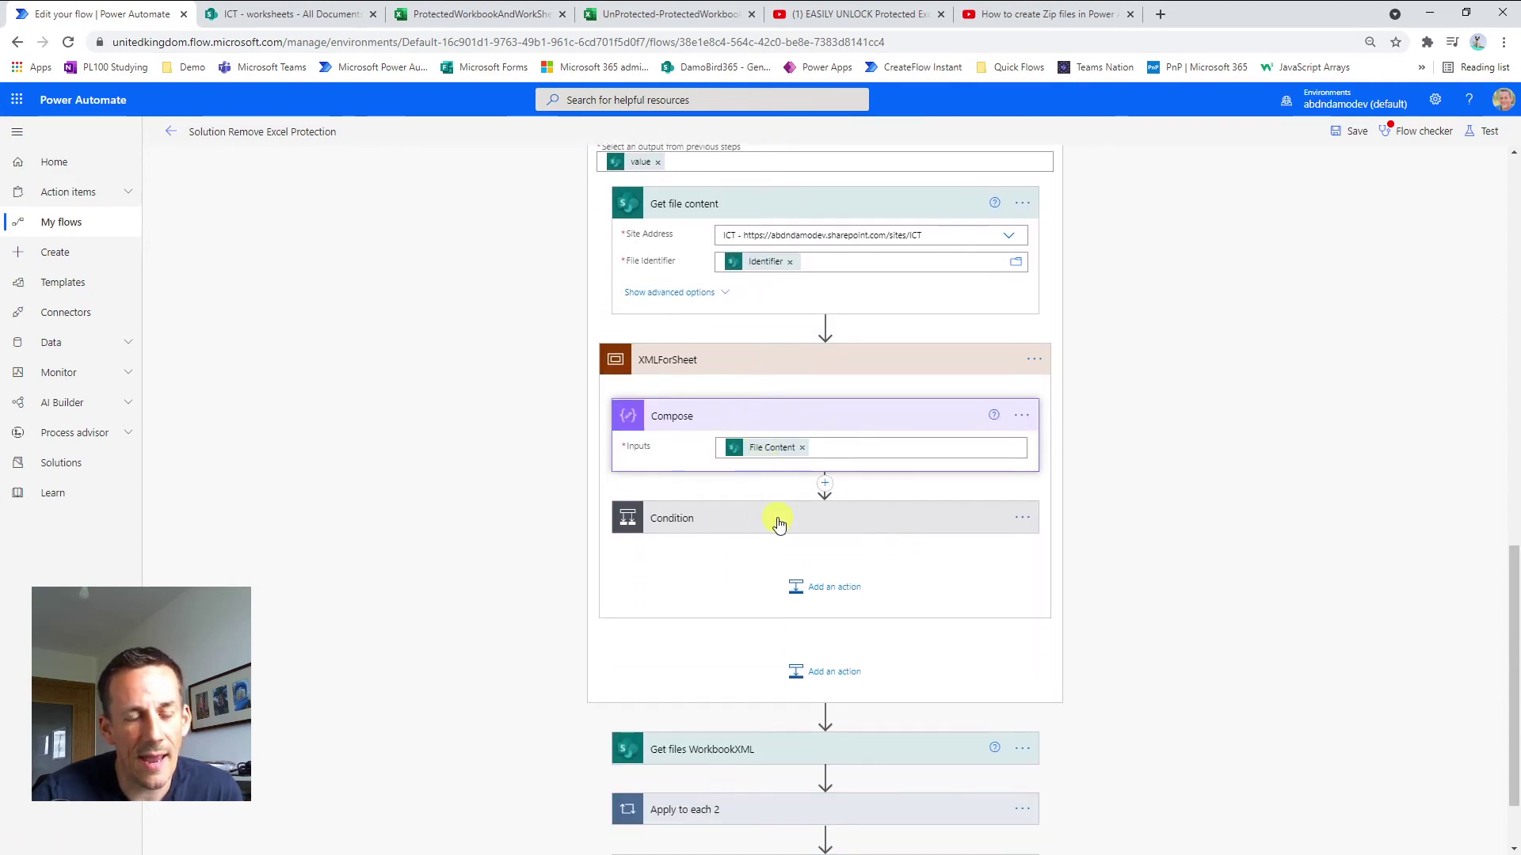
{"action": "left_click", "coordinate": [761, 524]}
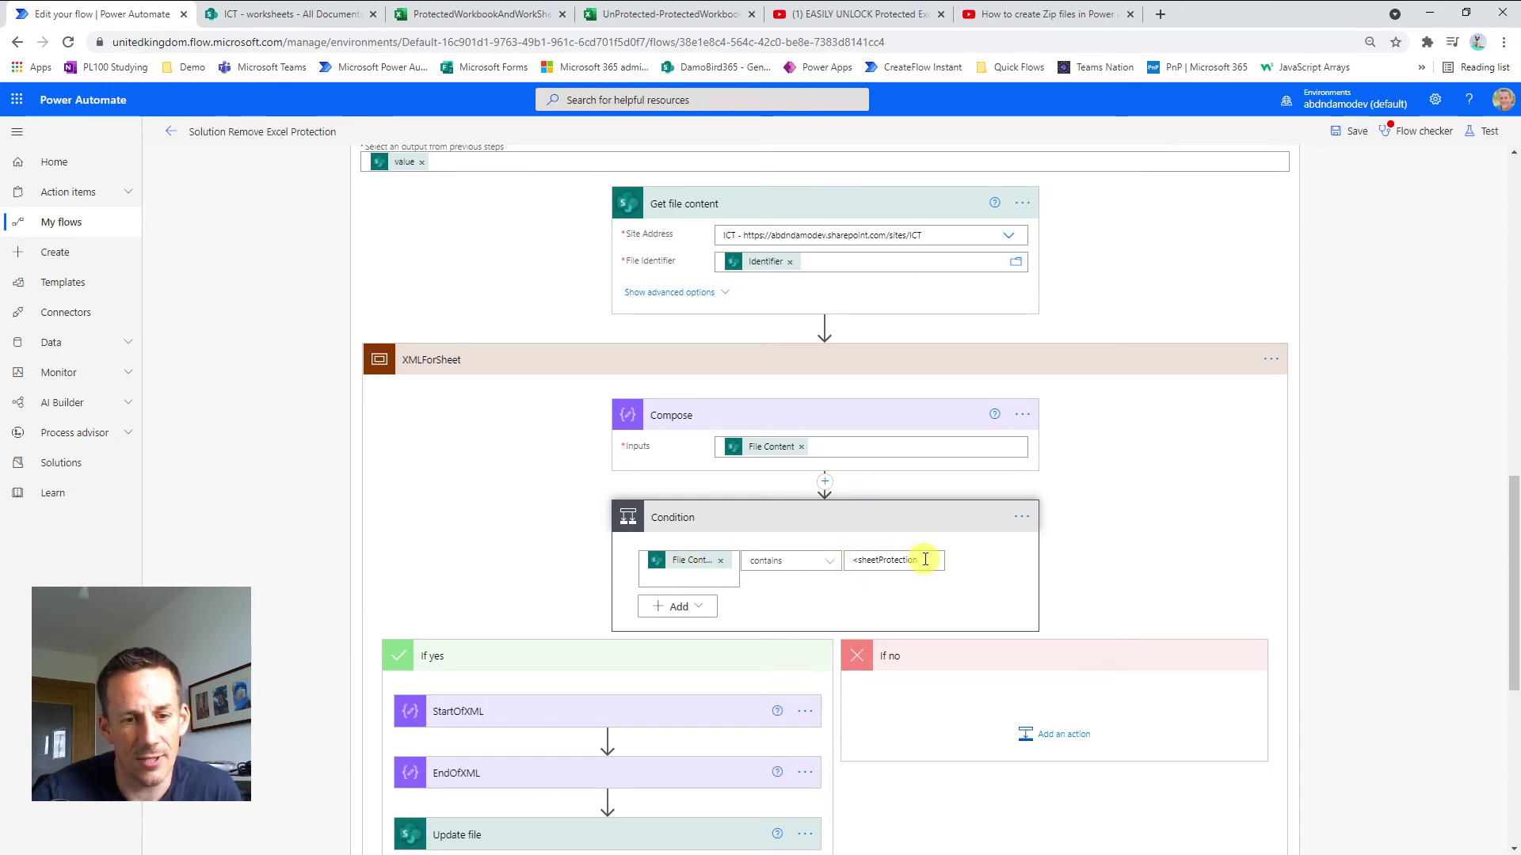
Expand Apply to each 2, XMLForWorkBook and Condition 2, and select its <workbookProtection value
{"action": "scroll", "coordinate": [919, 560], "scroll_direction": "down", "scroll_amount": 6}
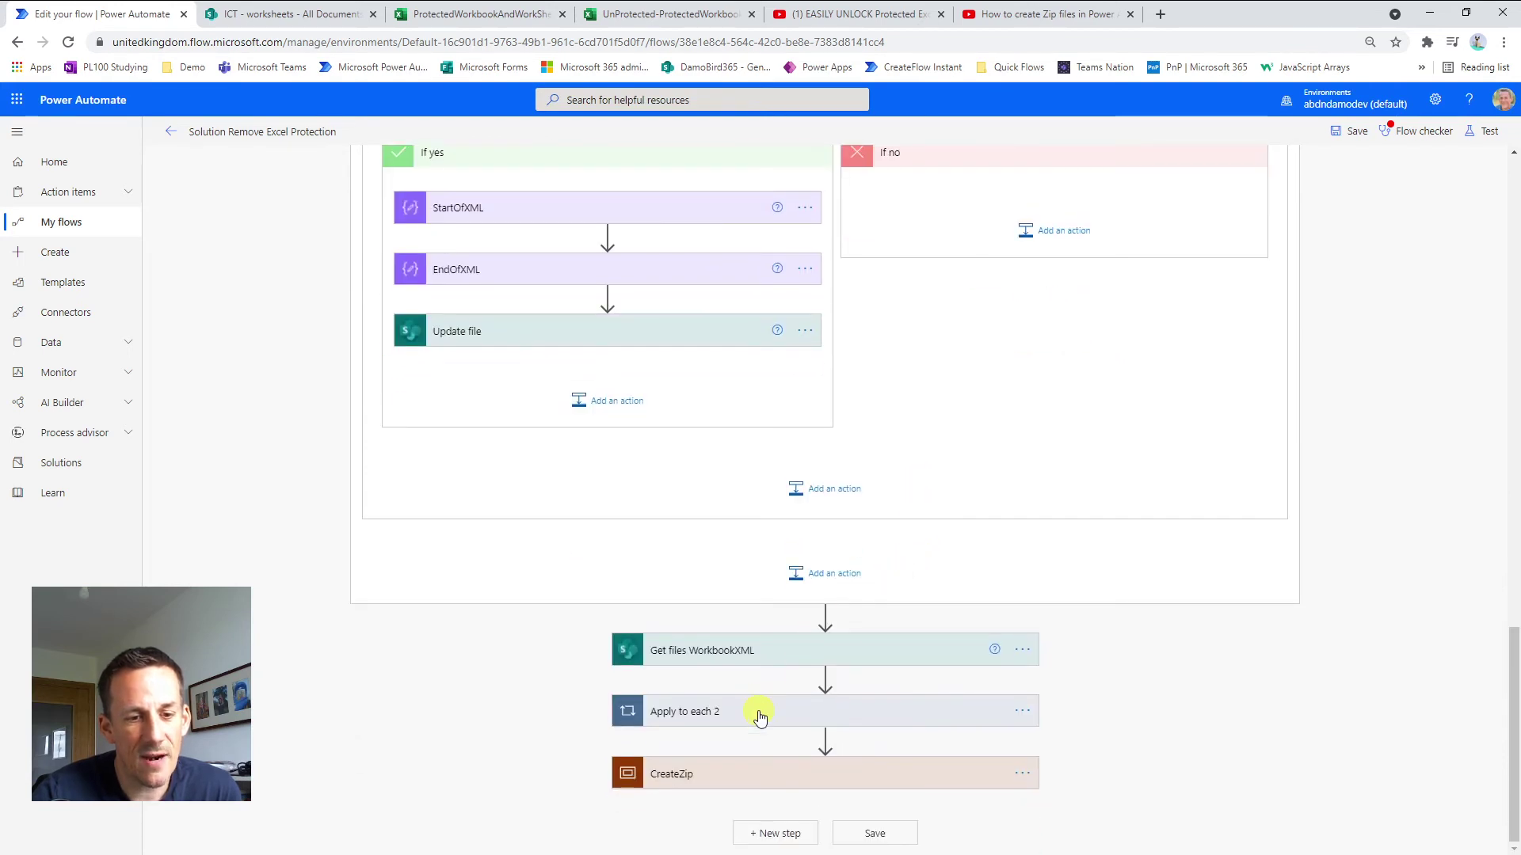
{"action": "left_click", "coordinate": [759, 716]}
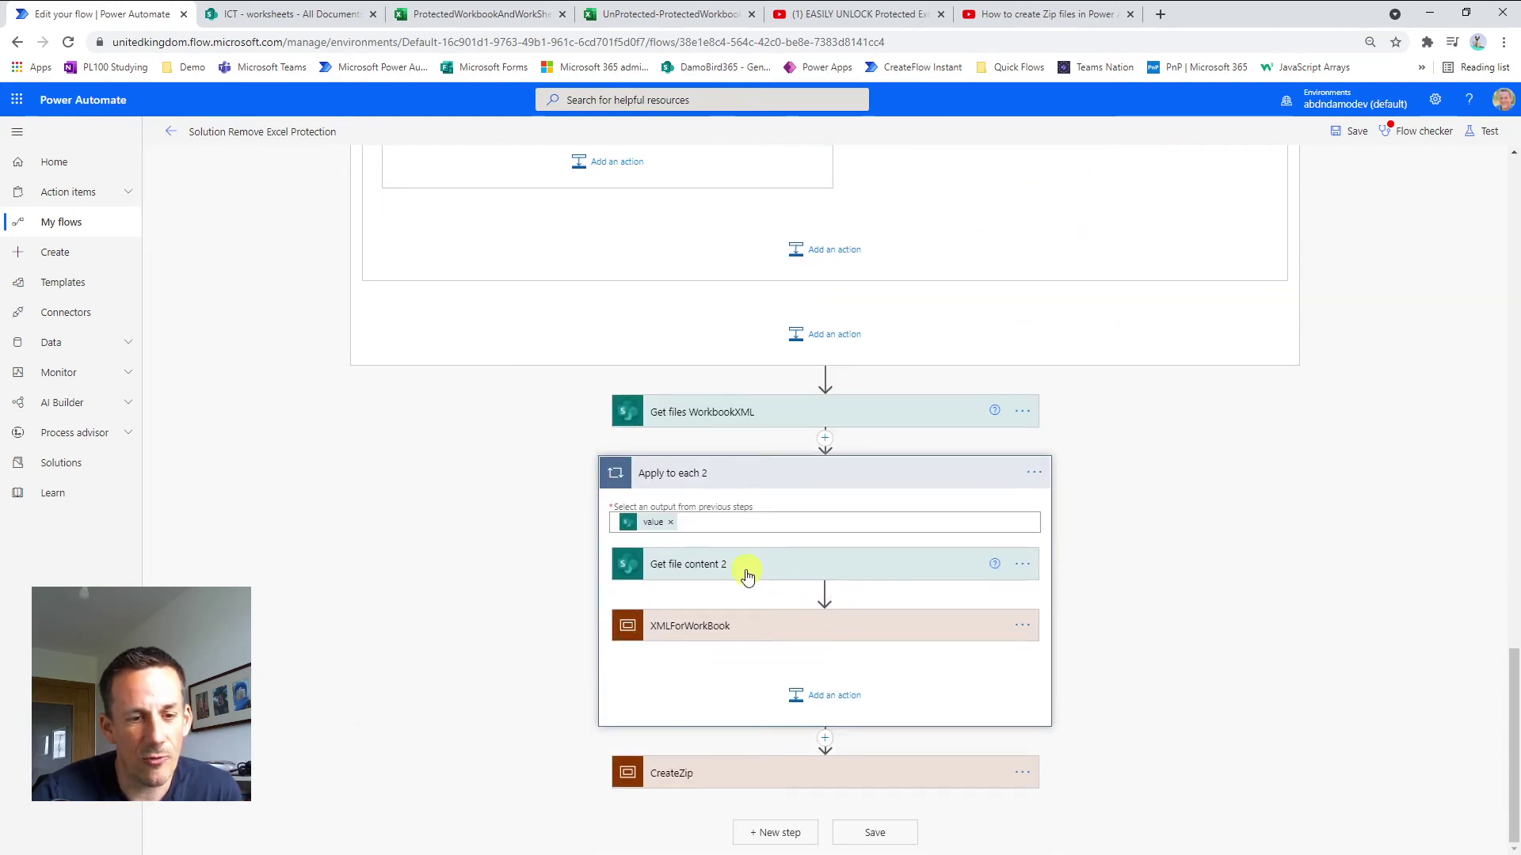
{"action": "left_click", "coordinate": [716, 626]}
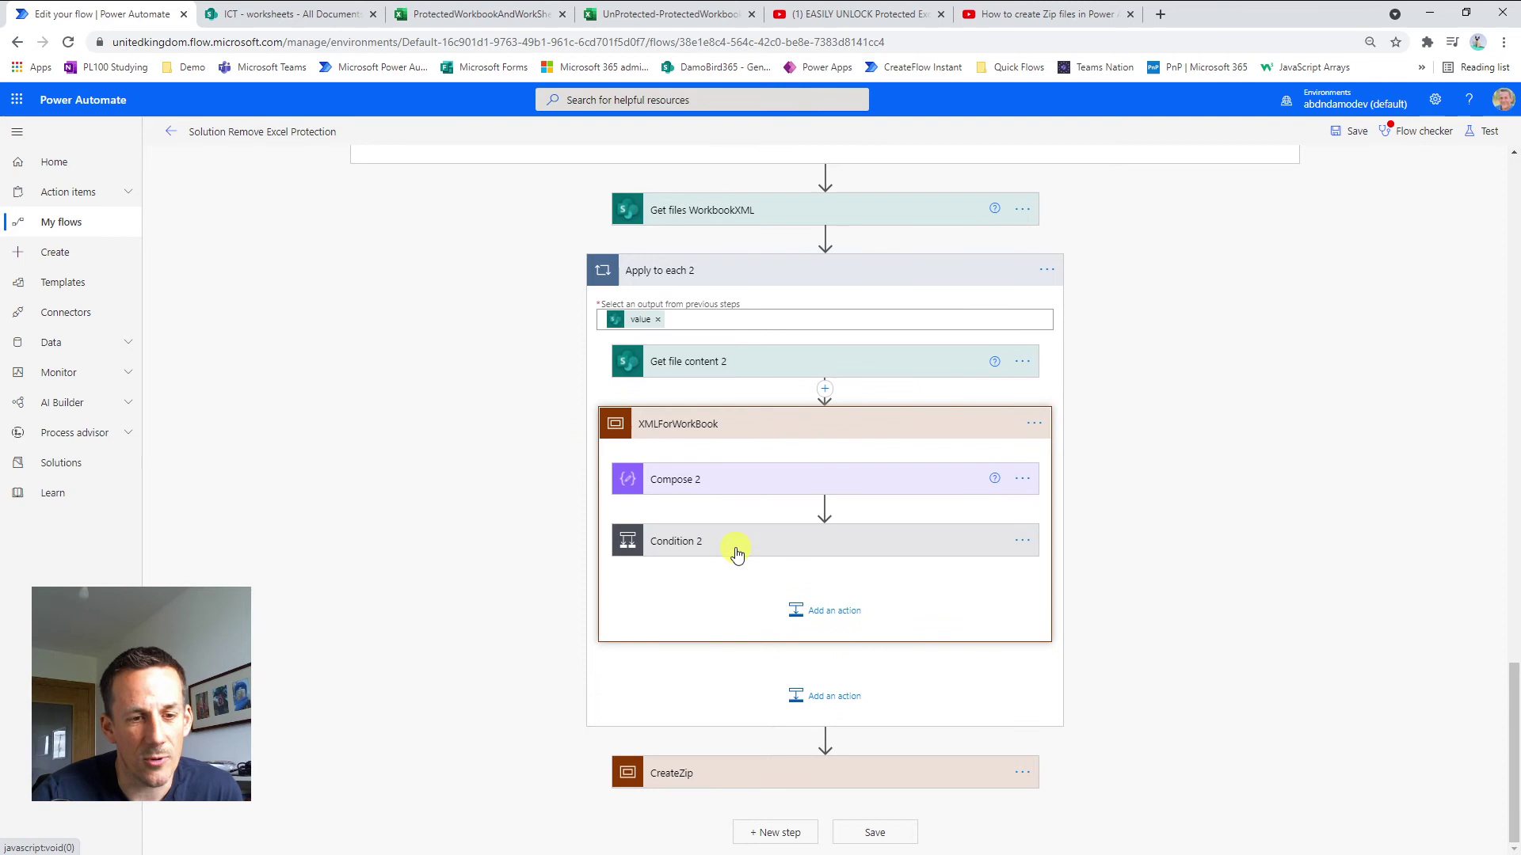
{"action": "left_click", "coordinate": [737, 554]}
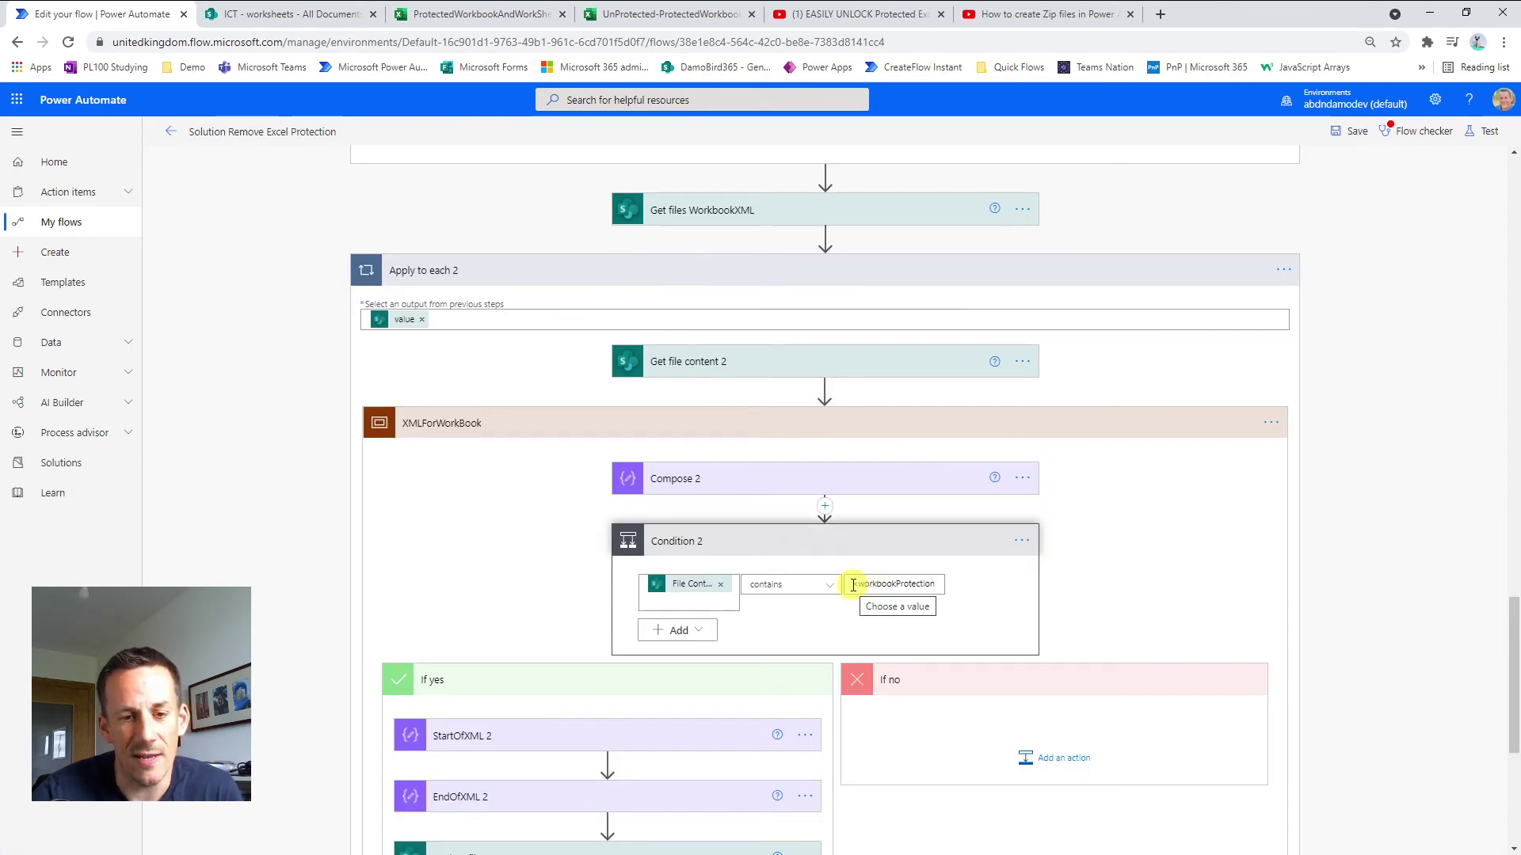
{"action": "left_click_drag", "start_coordinate": [853, 584], "coordinate": [943, 584]}
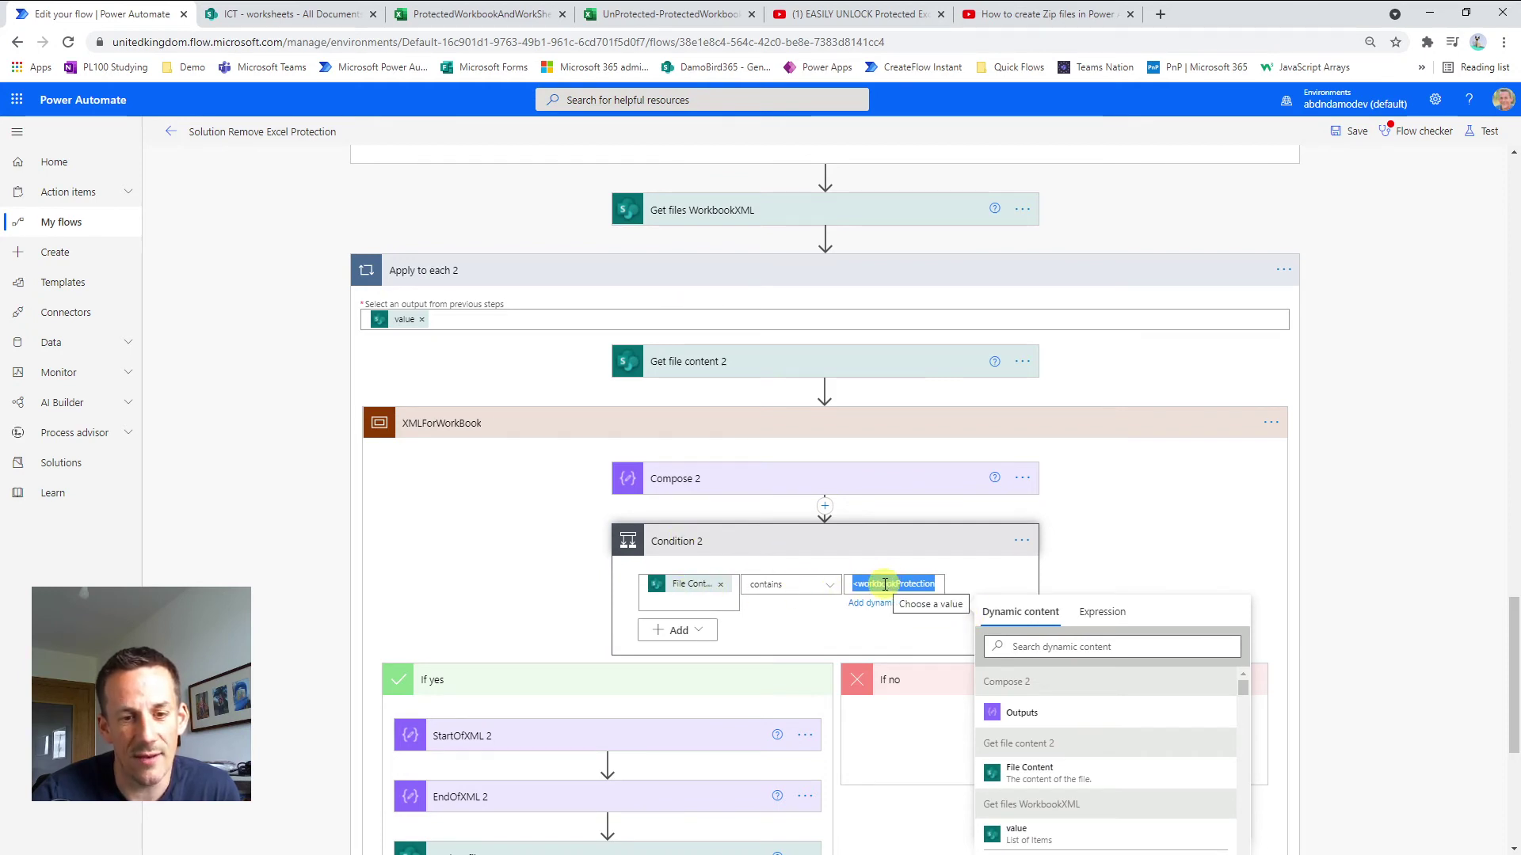
{"action": "scroll", "coordinate": [881, 584], "scroll_direction": "up", "scroll_amount": 10}
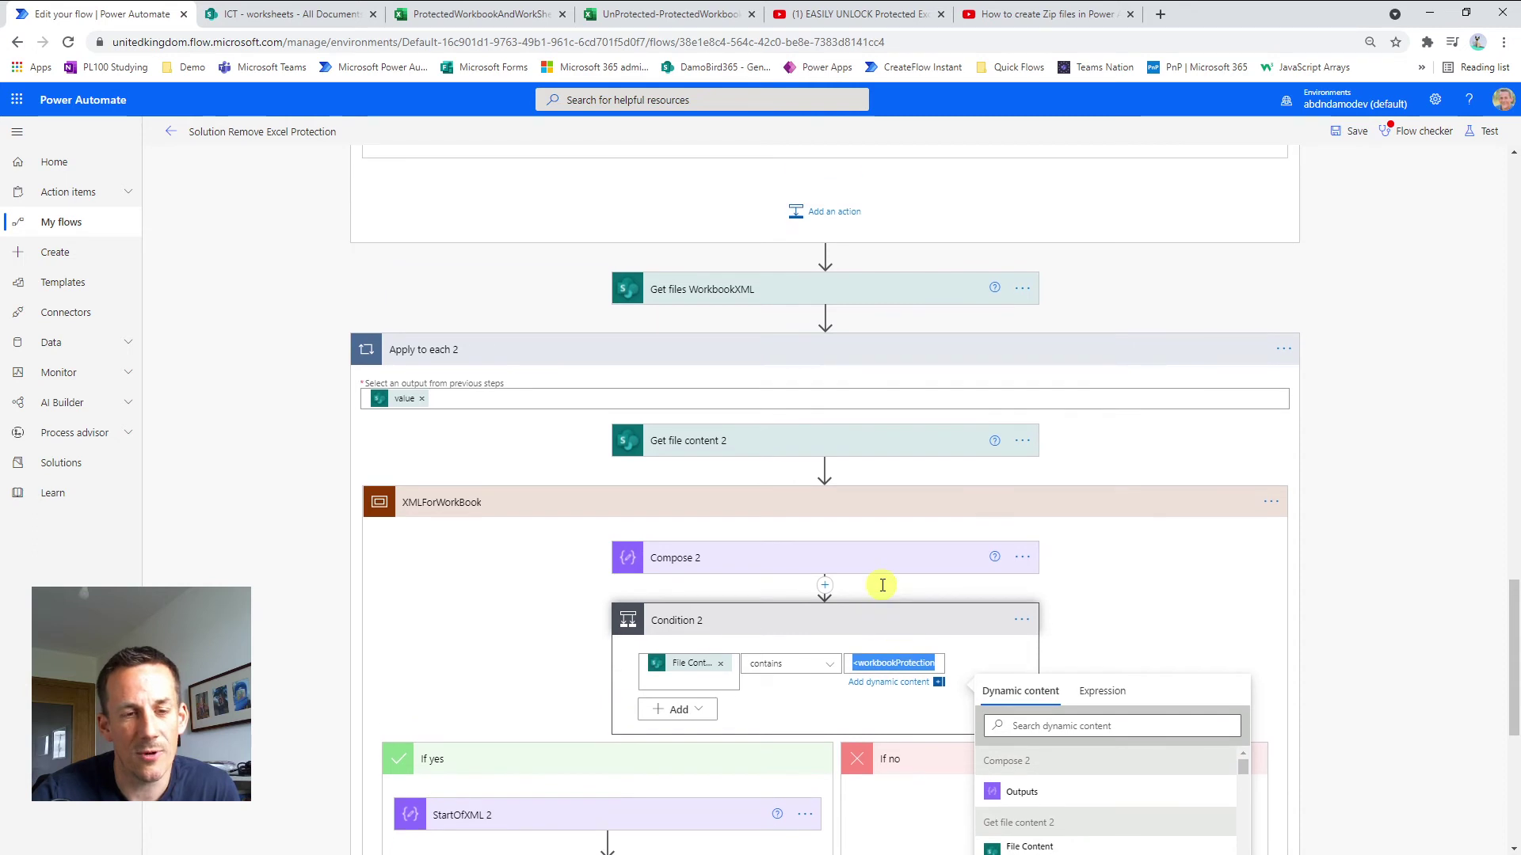
{"action": "scroll", "coordinate": [842, 529], "scroll_direction": "up", "scroll_amount": 2}
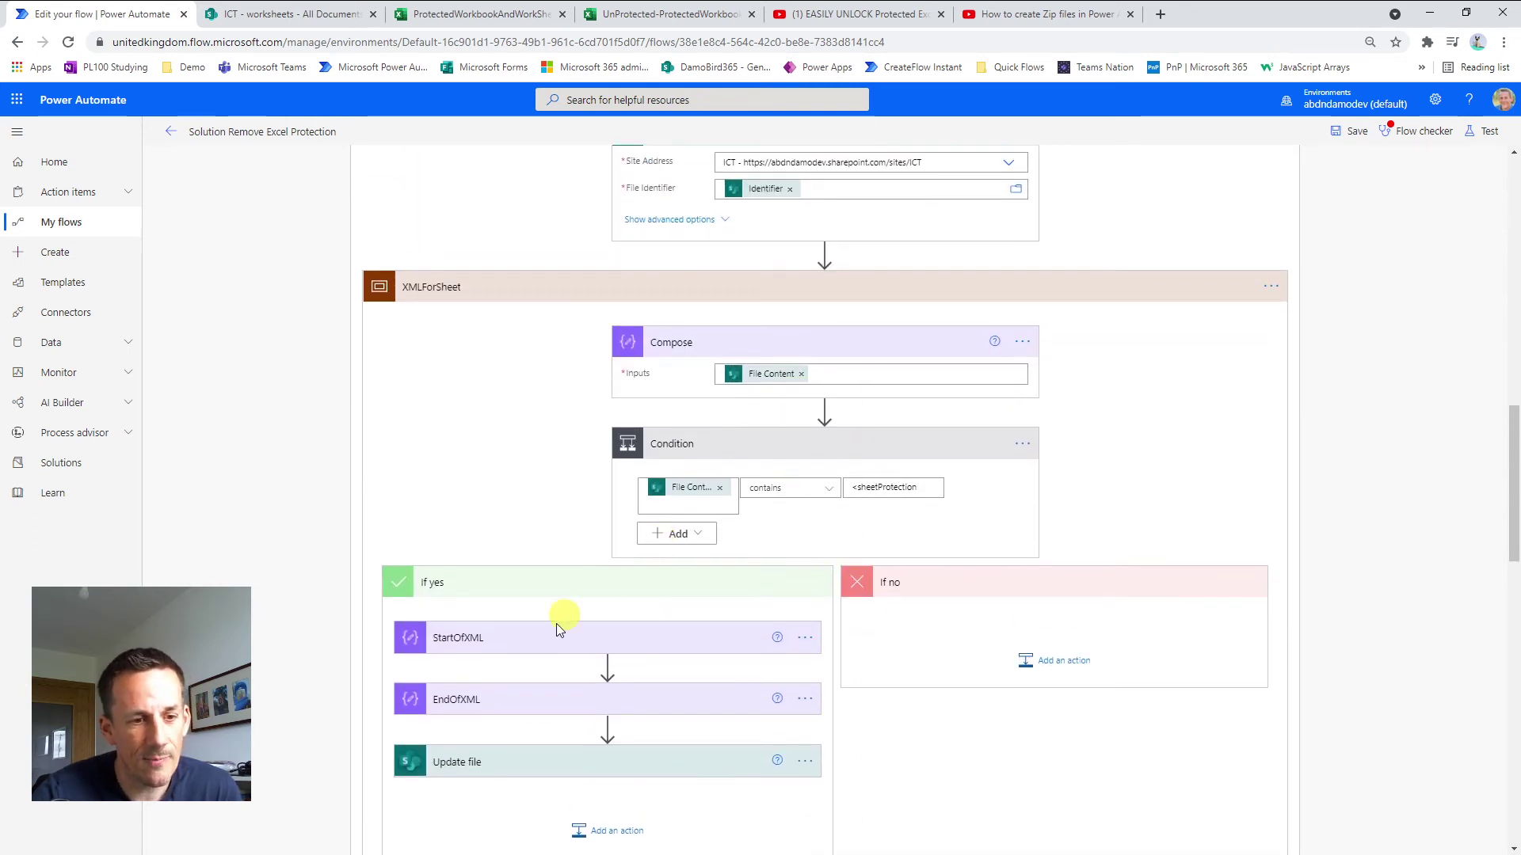
Show the substring expressions in the StartOfXML and EndOfXML steps
{"action": "left_click", "coordinate": [539, 643]}
{"action": "scroll", "coordinate": [551, 640], "scroll_direction": "down", "scroll_amount": 2}
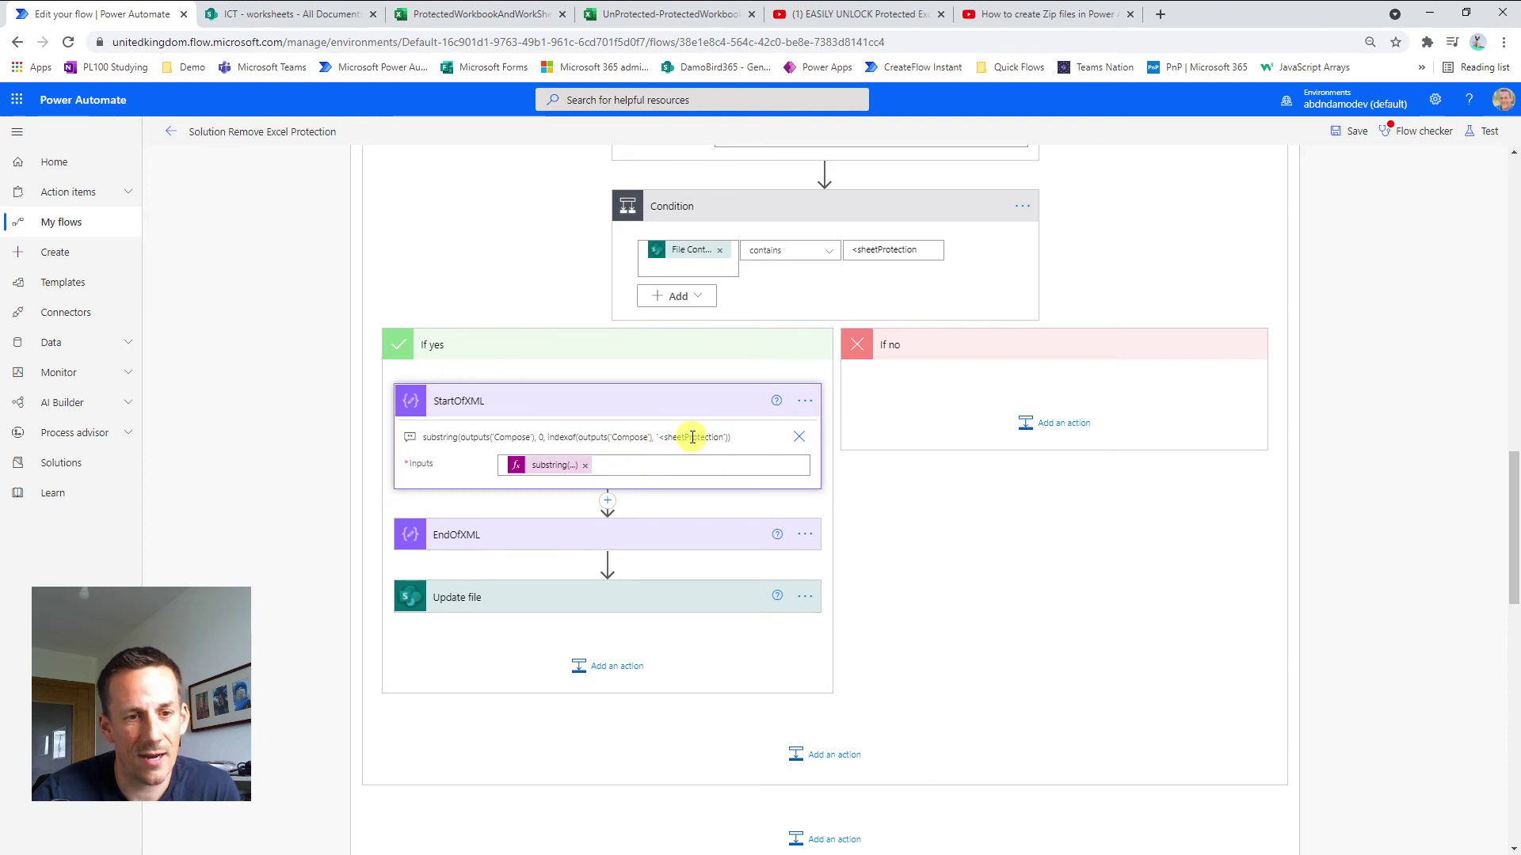
{"action": "left_click", "coordinate": [489, 543]}
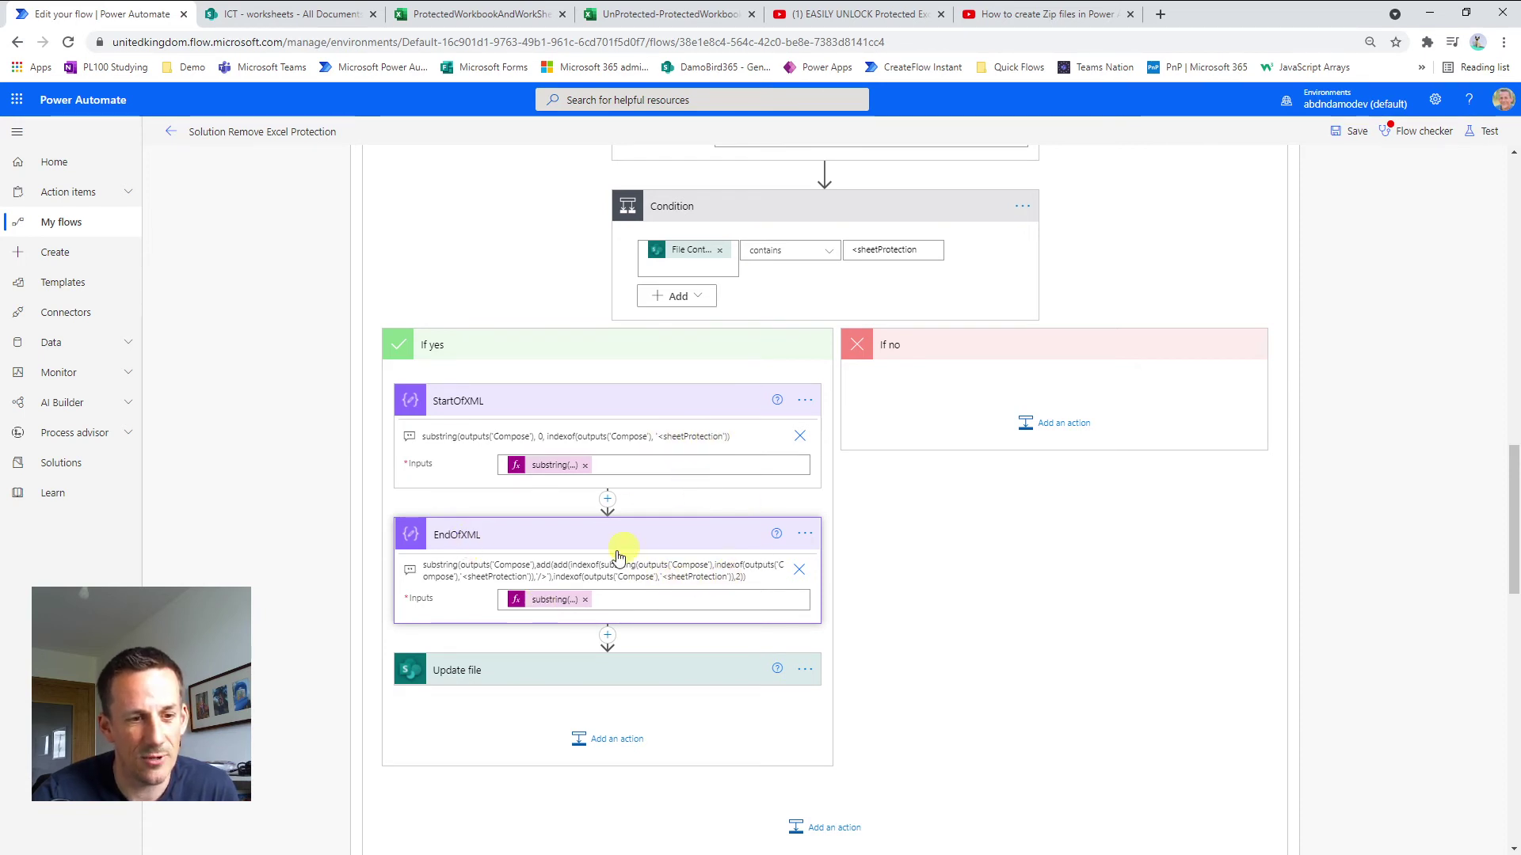
Inspect the Update file fields and StartOfXML 2's substring of Compose_2 up to <workbookProtection
{"action": "left_click", "coordinate": [487, 675]}
{"action": "scroll", "coordinate": [489, 682], "scroll_direction": "down", "scroll_amount": 3}
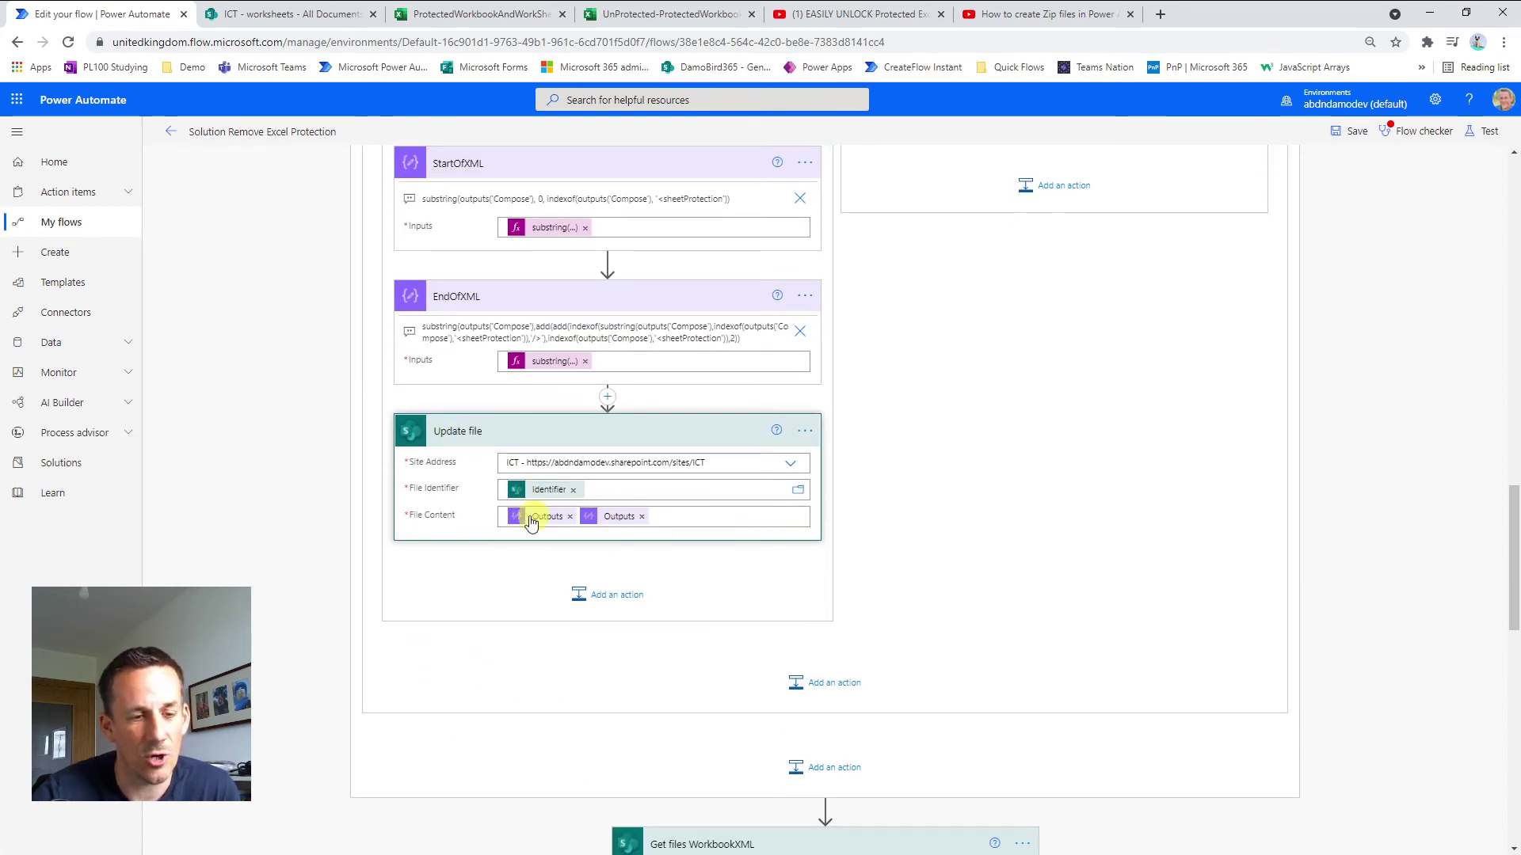
{"action": "scroll", "coordinate": [598, 435], "scroll_direction": "up", "scroll_amount": 2}
{"action": "scroll", "coordinate": [710, 509], "scroll_direction": "down", "scroll_amount": 6}
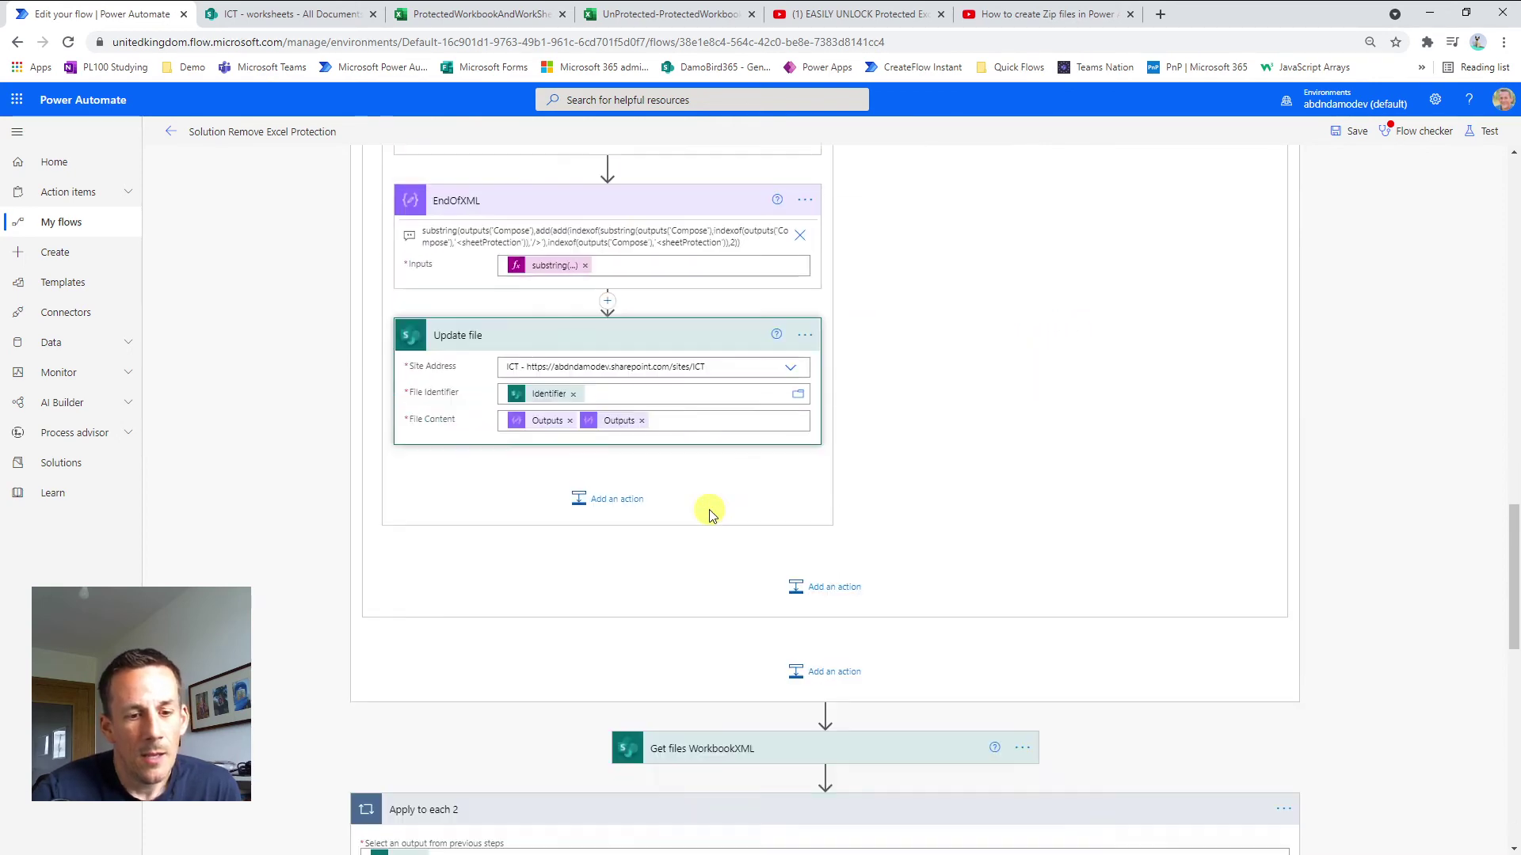
{"action": "scroll", "coordinate": [718, 507], "scroll_direction": "up", "scroll_amount": 4}
{"action": "scroll", "coordinate": [720, 511], "scroll_direction": "up", "scroll_amount": 3}
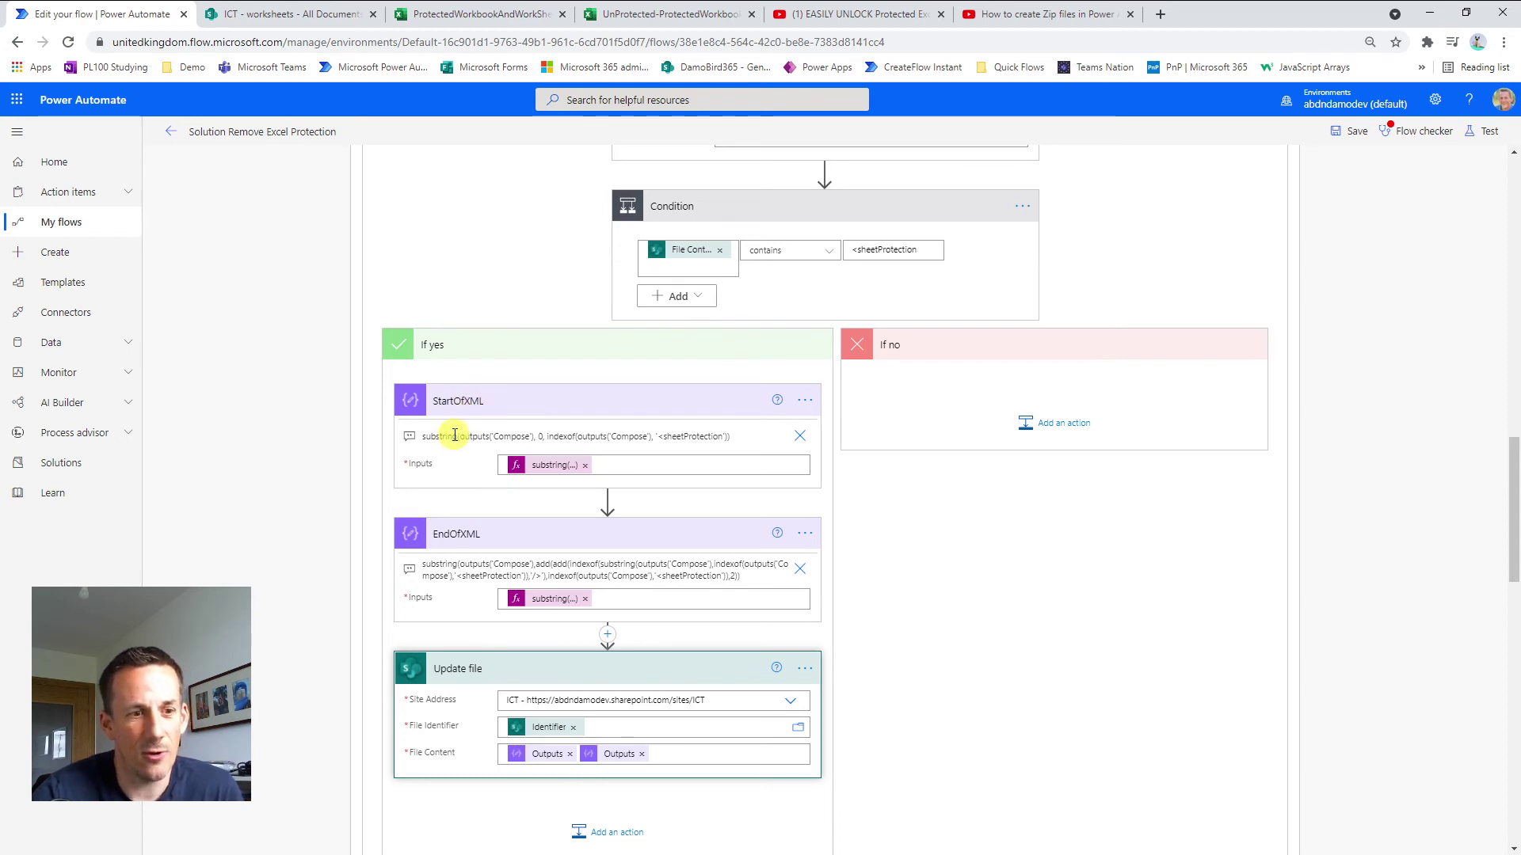
{"action": "scroll", "coordinate": [522, 546], "scroll_direction": "down", "scroll_amount": 8}
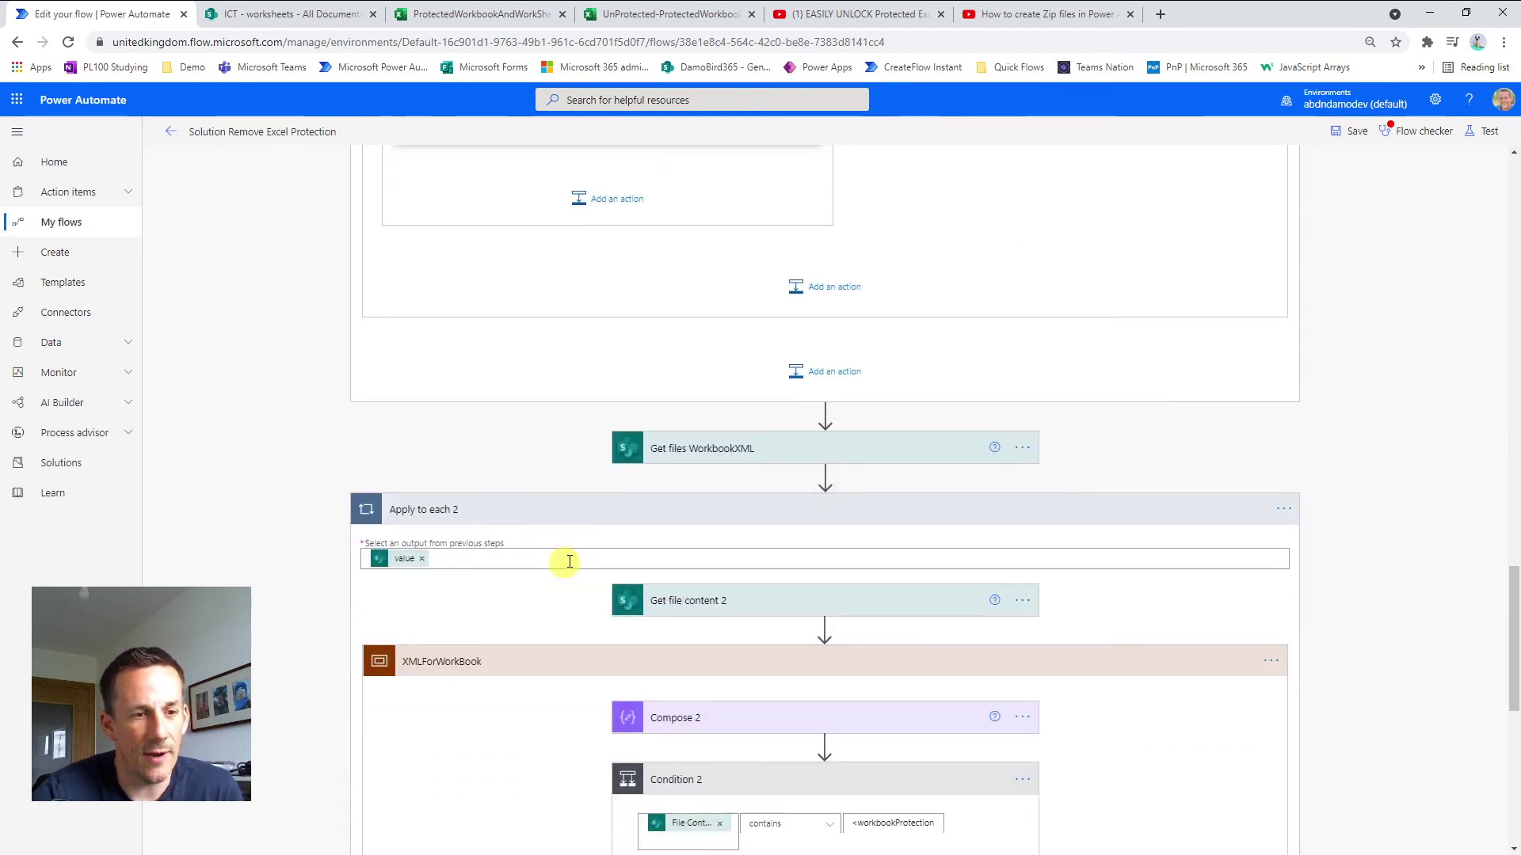
{"action": "scroll", "coordinate": [569, 555], "scroll_direction": "down", "scroll_amount": 7}
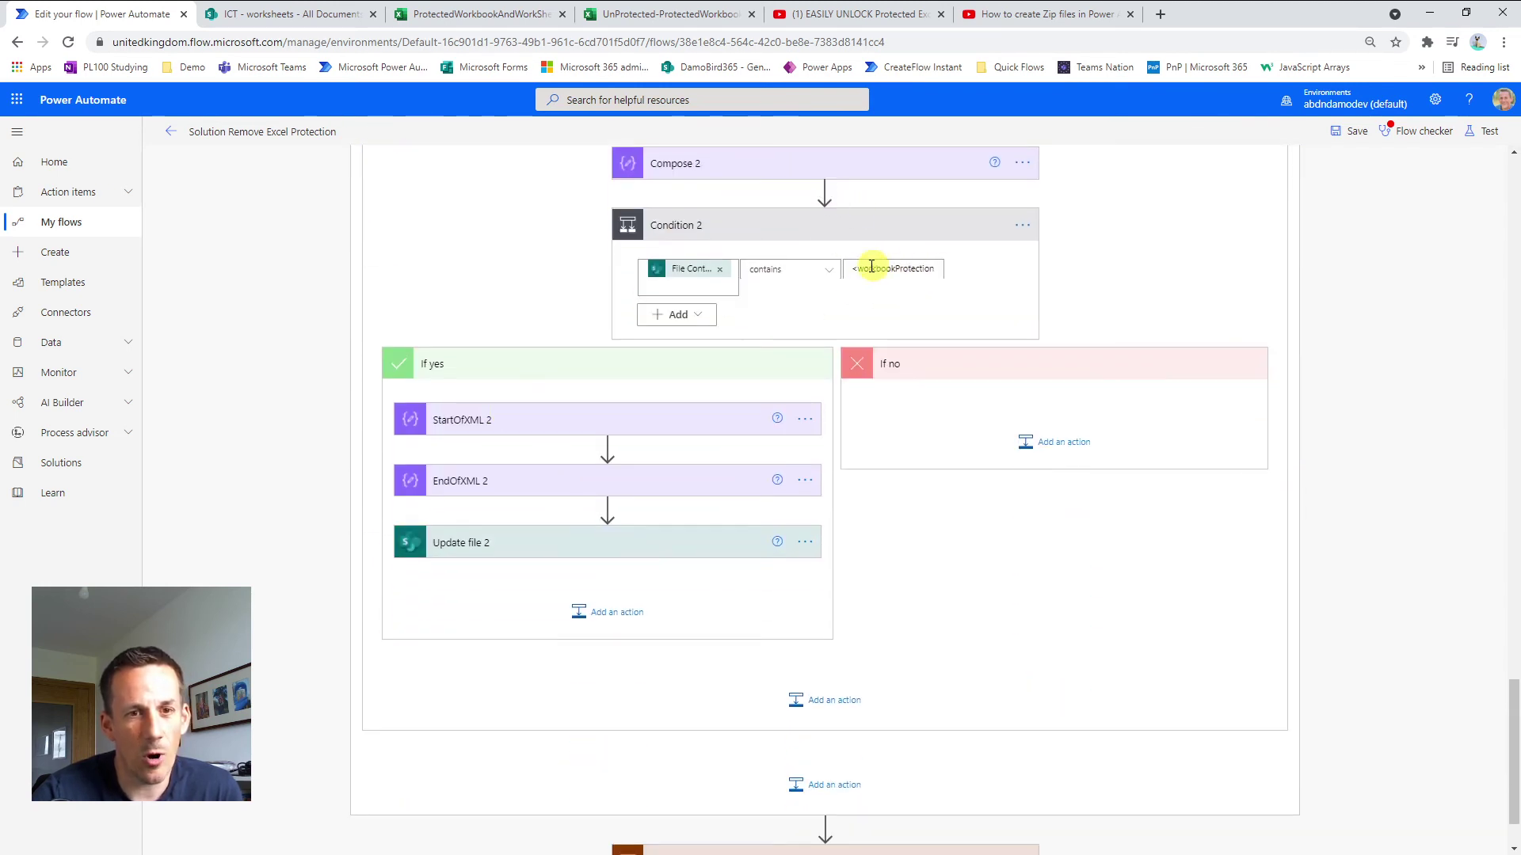
{"action": "left_click", "coordinate": [525, 423]}
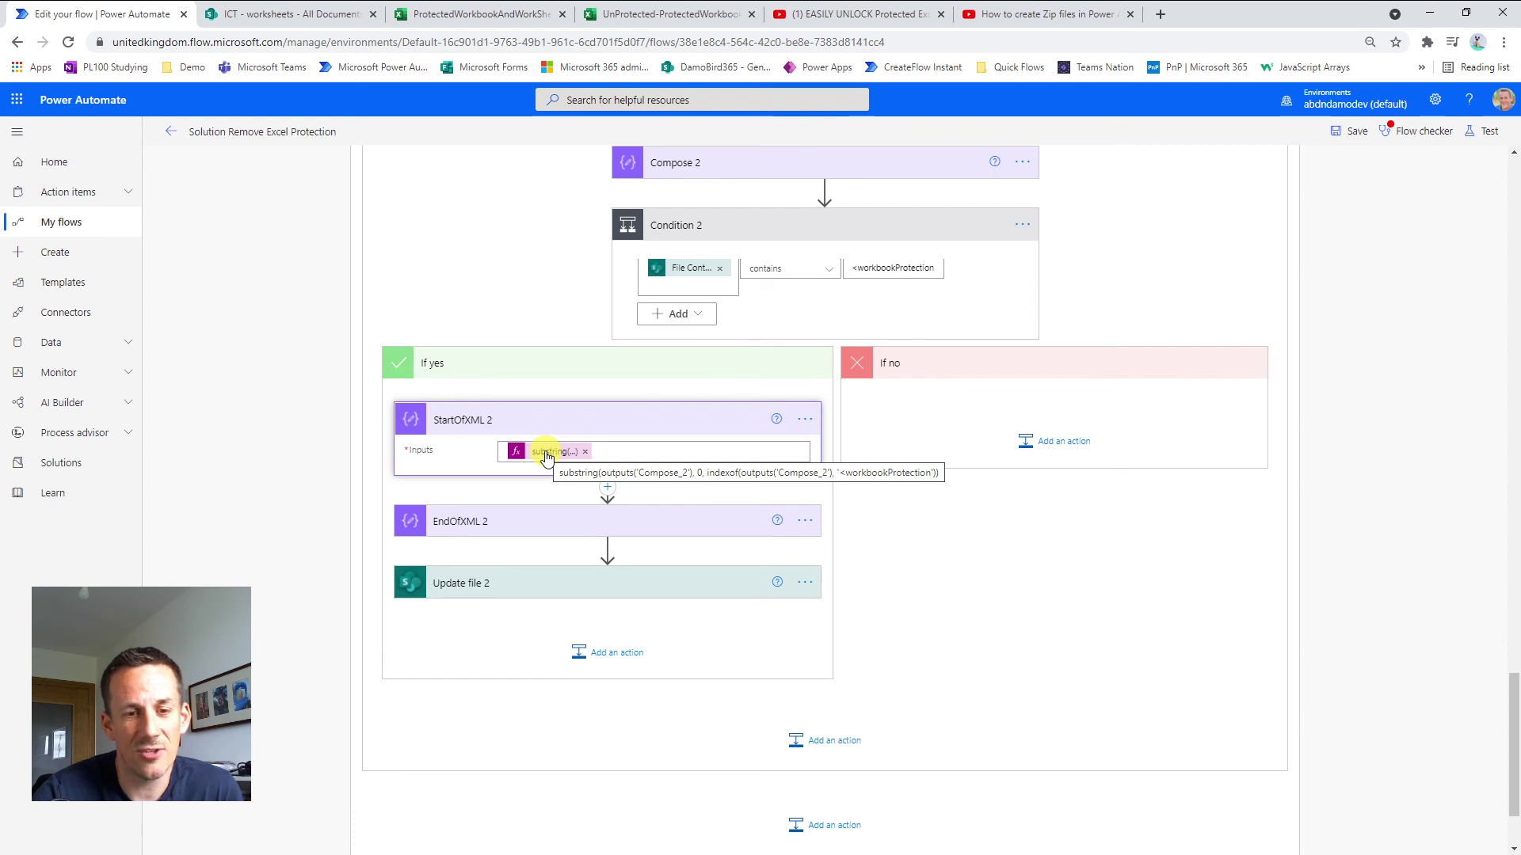
Expand CreateZip and show Create new XLSX saving UnProtected- plus the file name to WorkingFolder
{"action": "scroll", "coordinate": [546, 457], "scroll_direction": "down", "scroll_amount": 2}
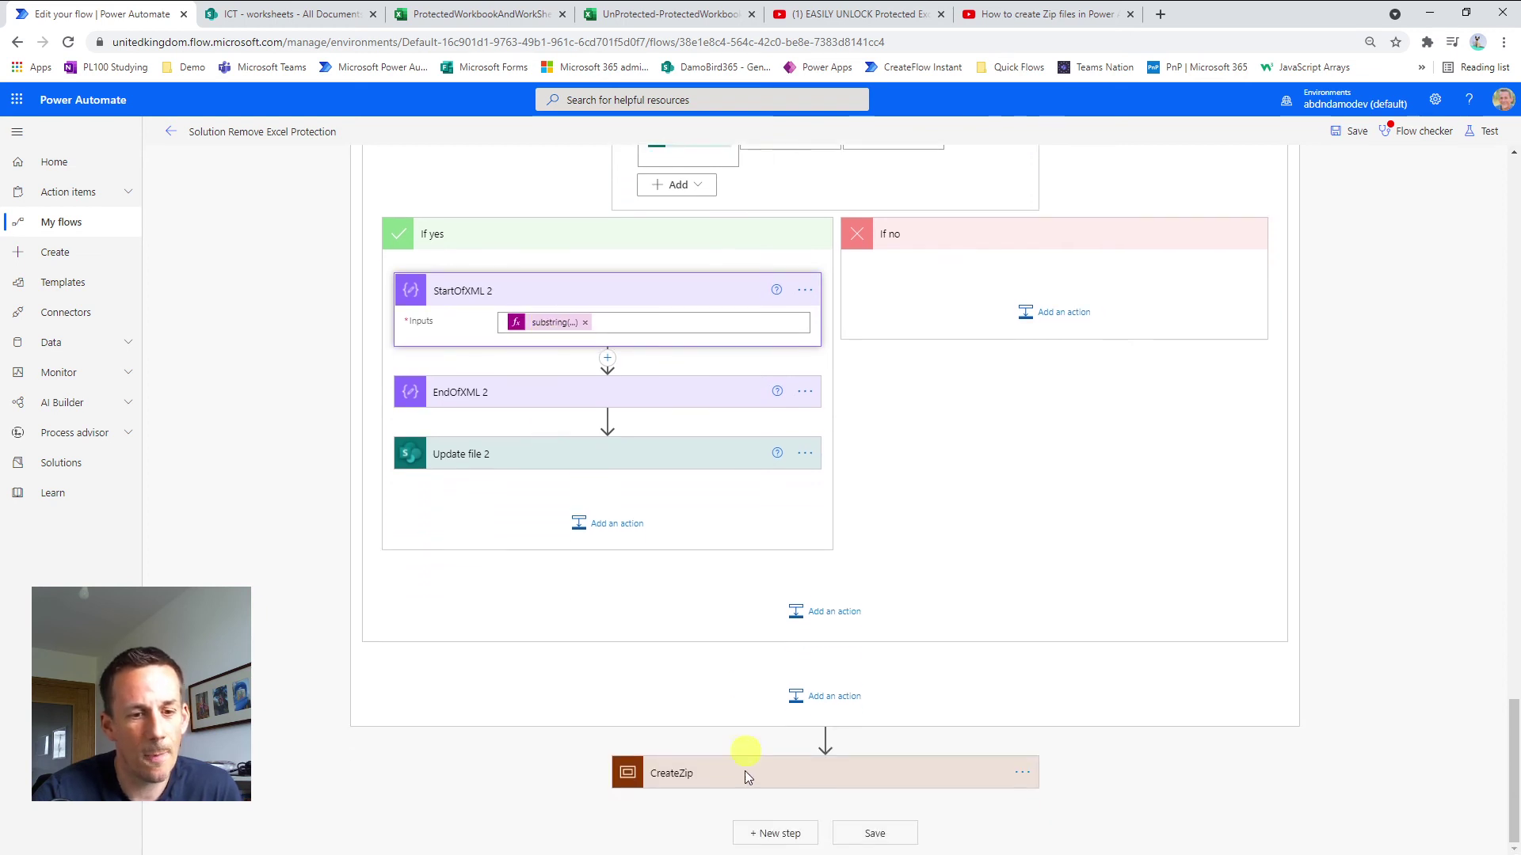
{"action": "left_click", "coordinate": [800, 770]}
{"action": "scroll", "coordinate": [804, 723], "scroll_direction": "down", "scroll_amount": 7}
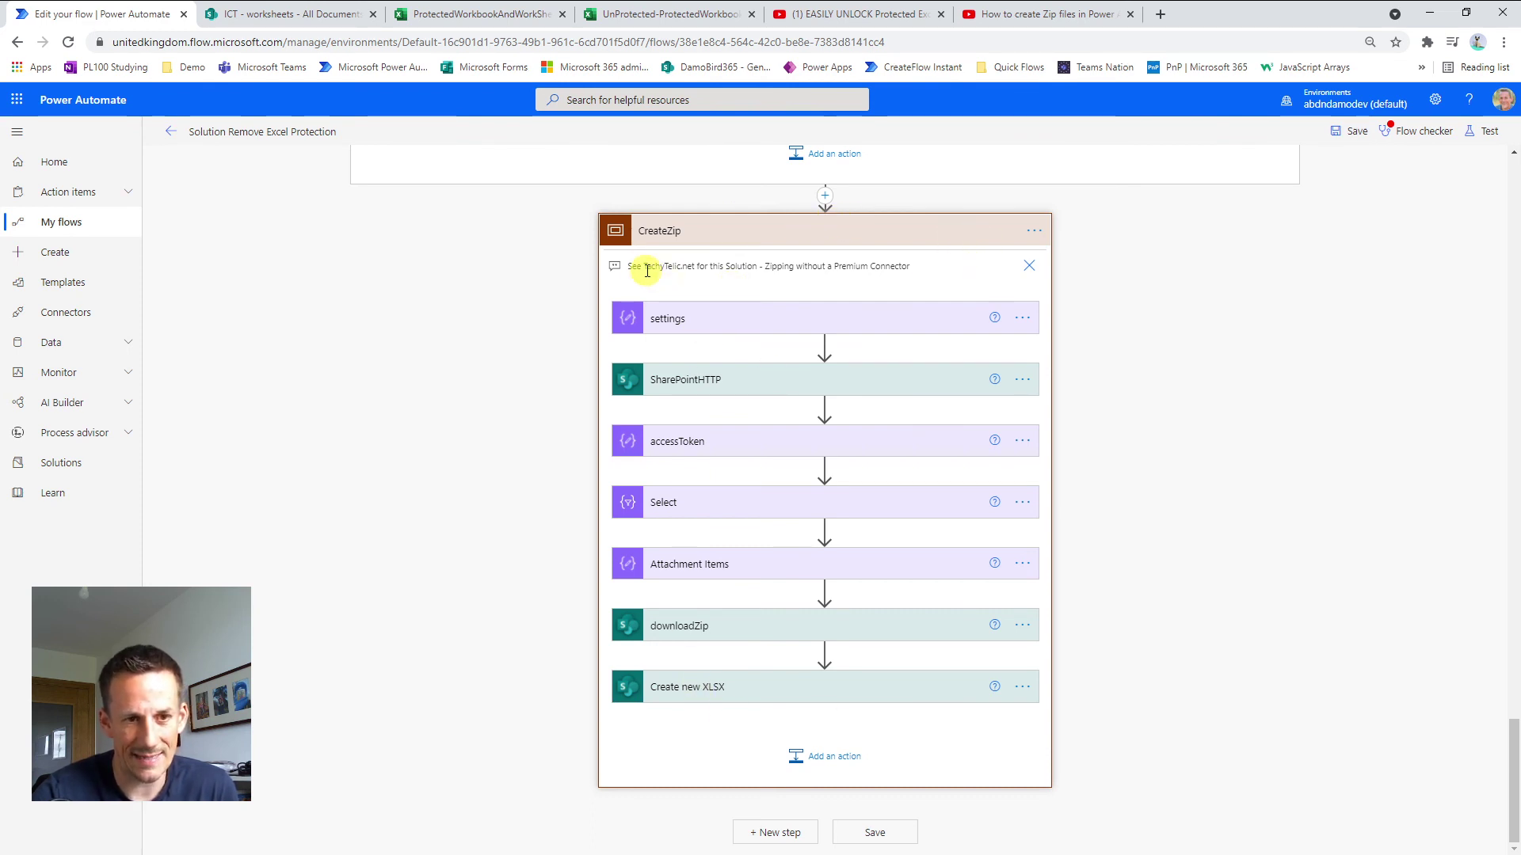
{"action": "left_click", "coordinate": [735, 700]}
{"action": "scroll", "coordinate": [739, 681], "scroll_direction": "down", "scroll_amount": 2}
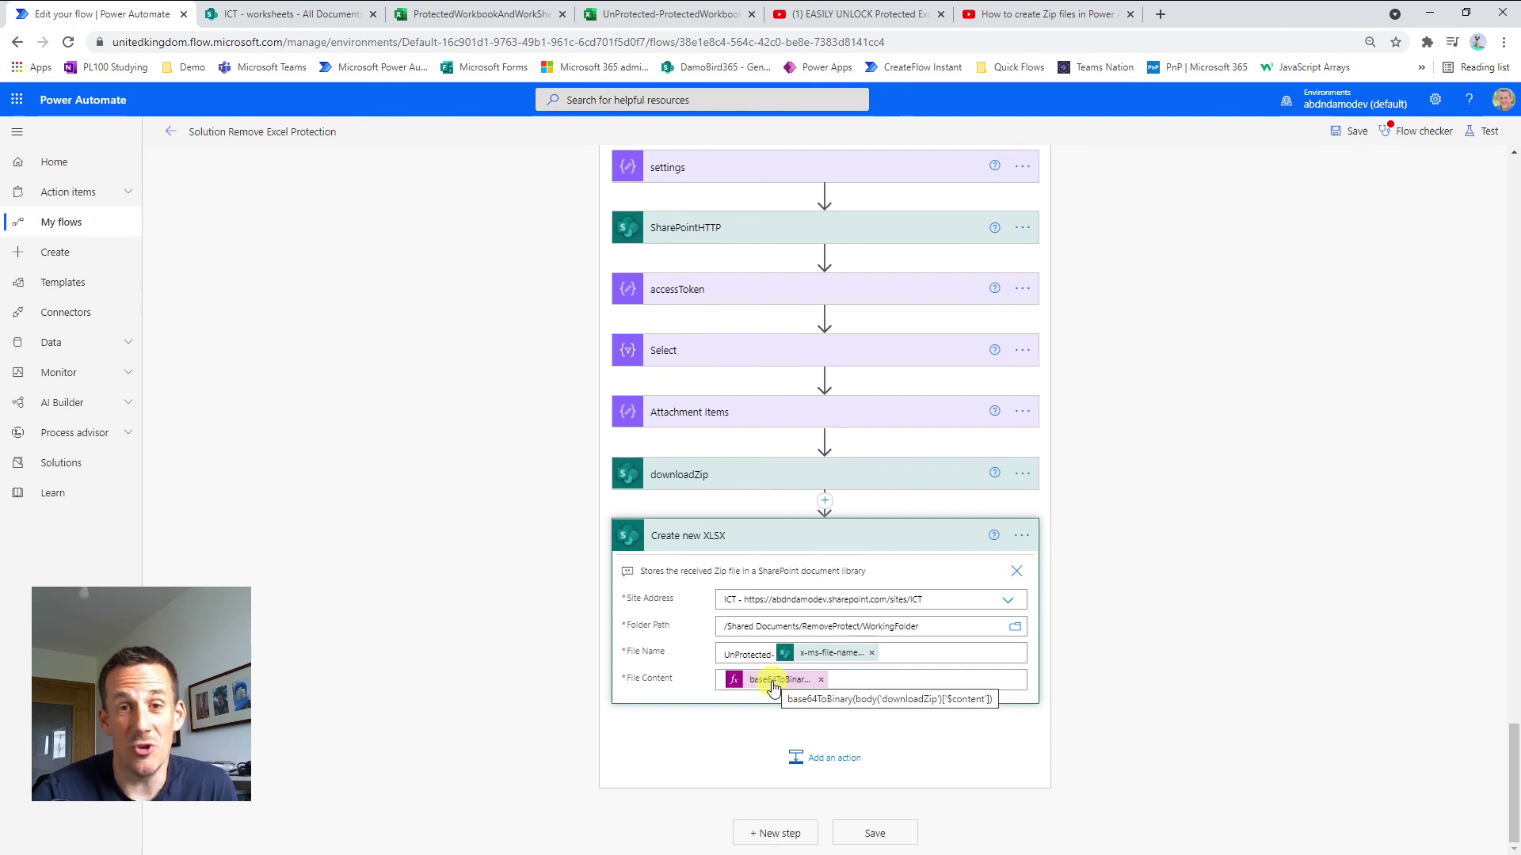
{"action": "left_click", "coordinate": [301, 20]}
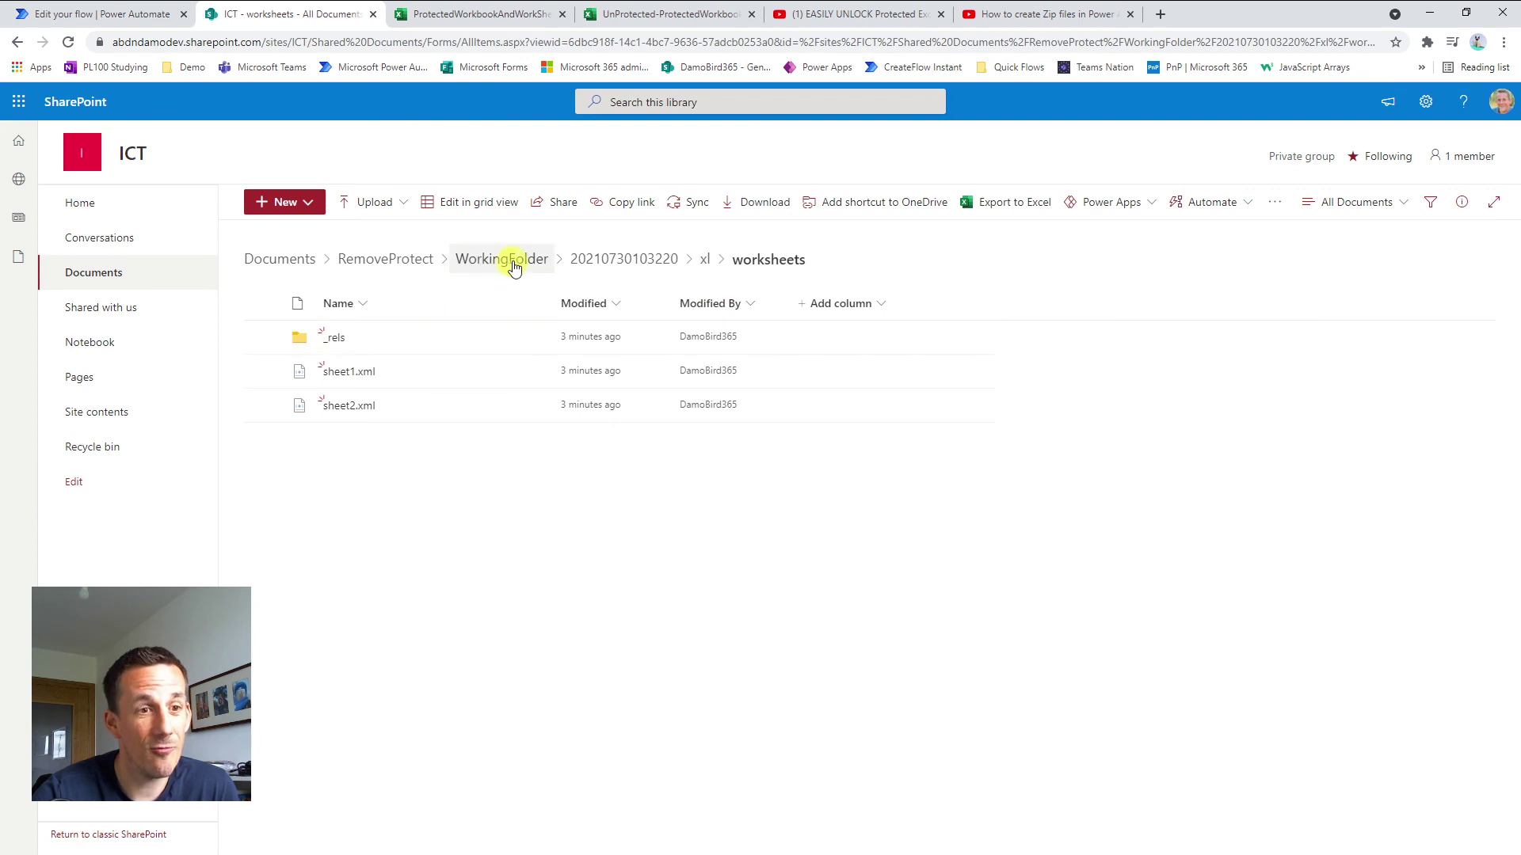
{"action": "left_click", "coordinate": [631, 260]}
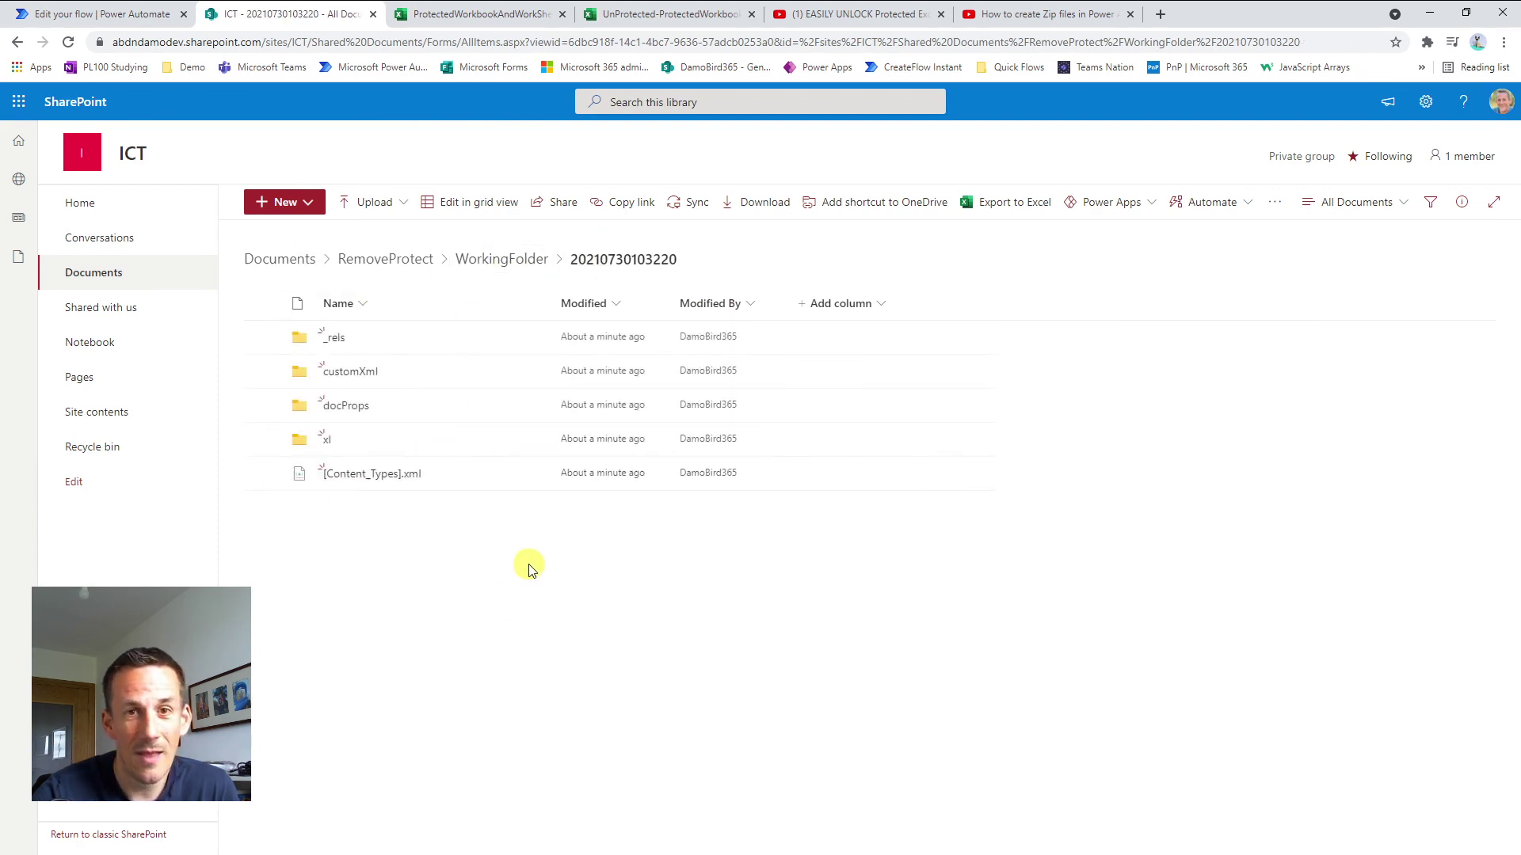